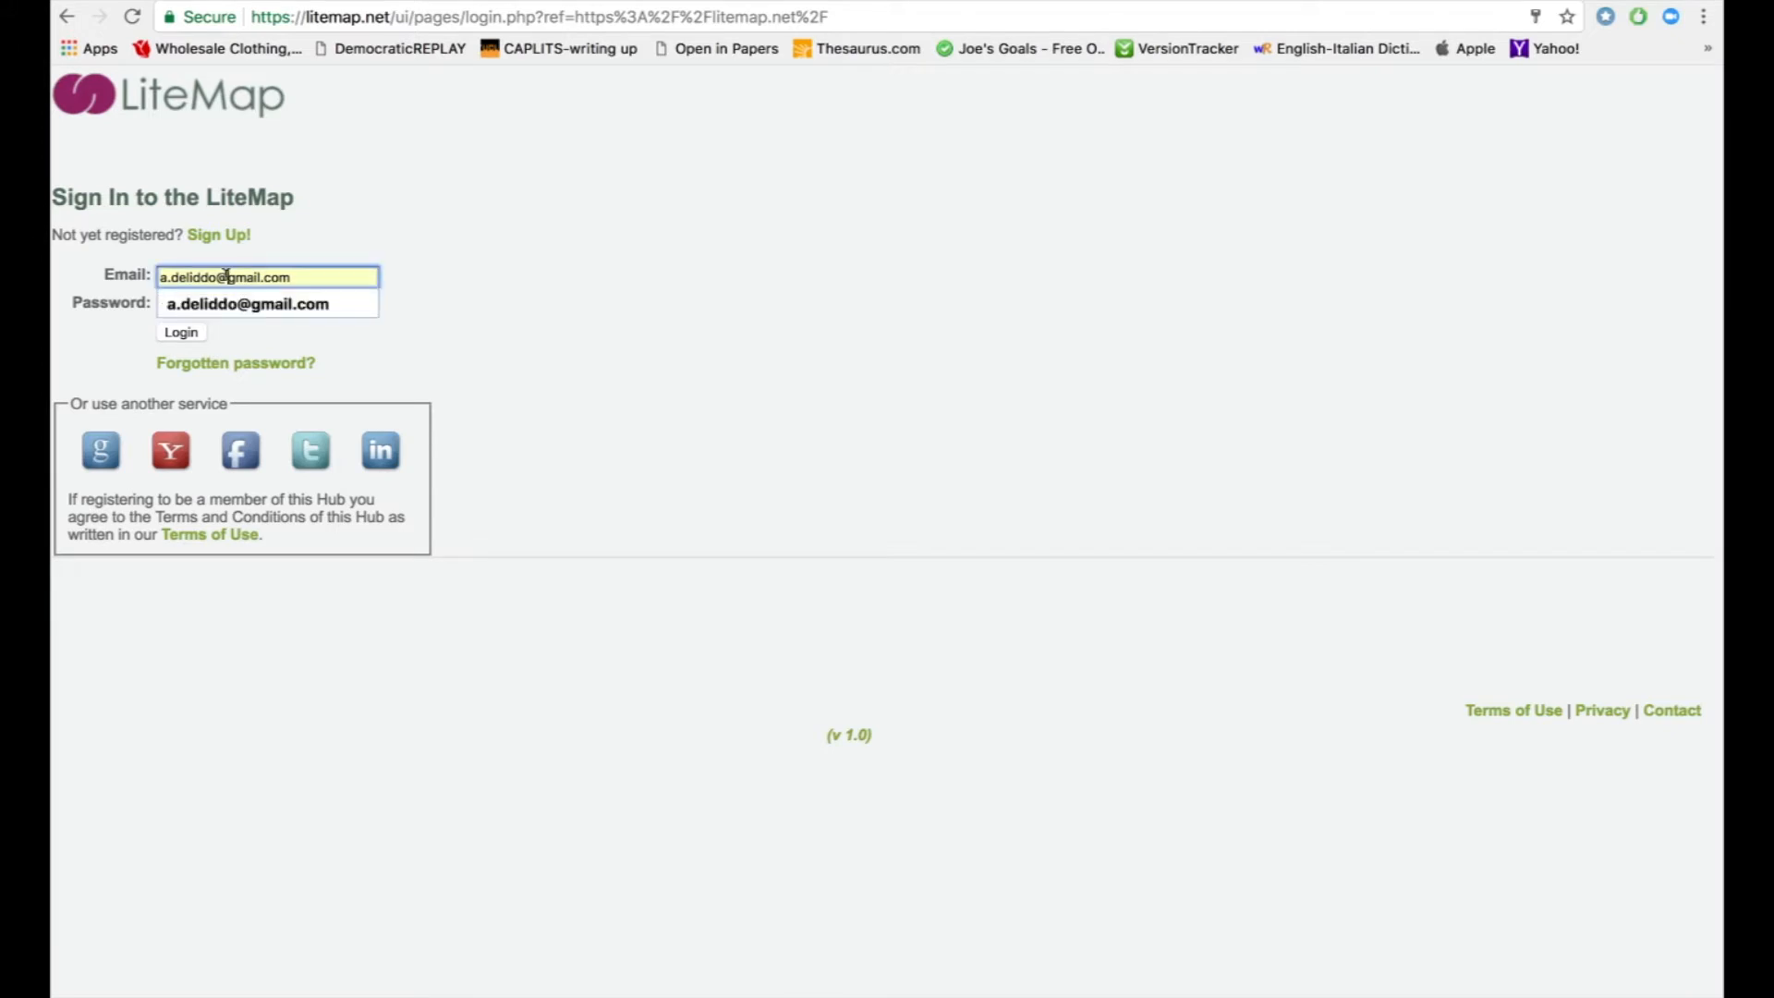
- Sign in to LiteMap with the university account's e-mail address and password
{"action": "triple_click", "coordinate": [222, 280]}
{"action": "type", "text": "anna"}
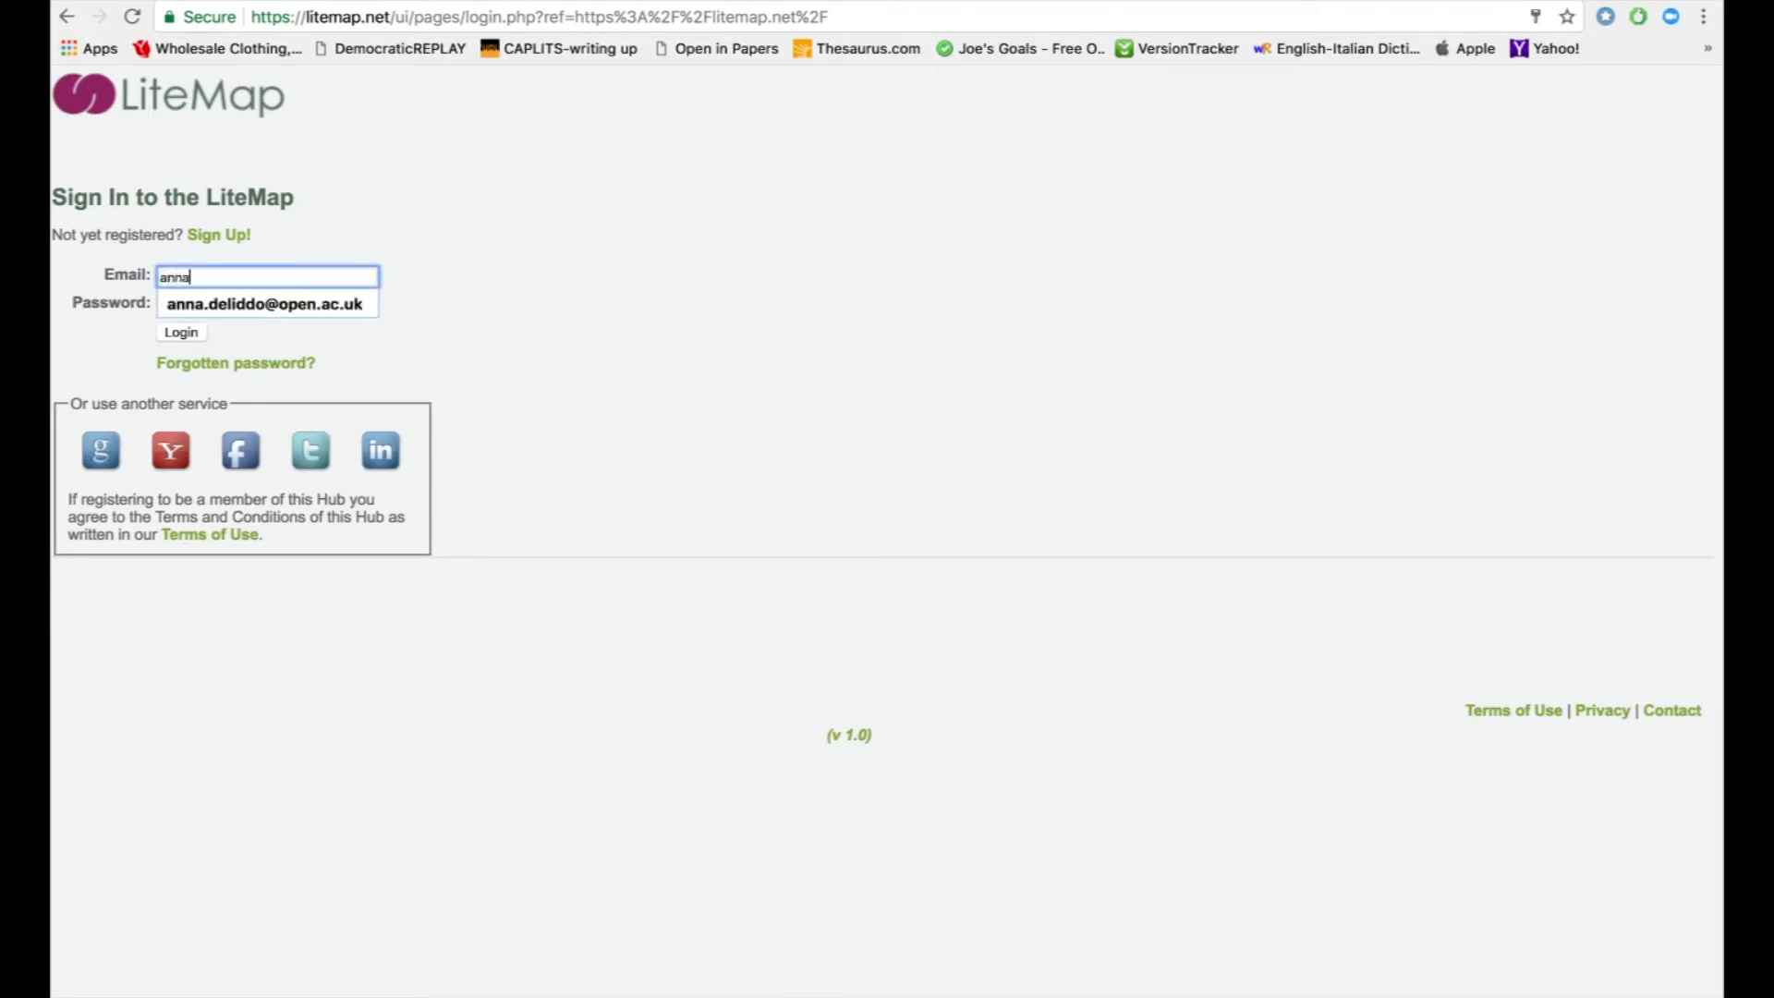
{"action": "left_click", "coordinate": [264, 304]}
{"action": "left_click", "coordinate": [269, 301]}
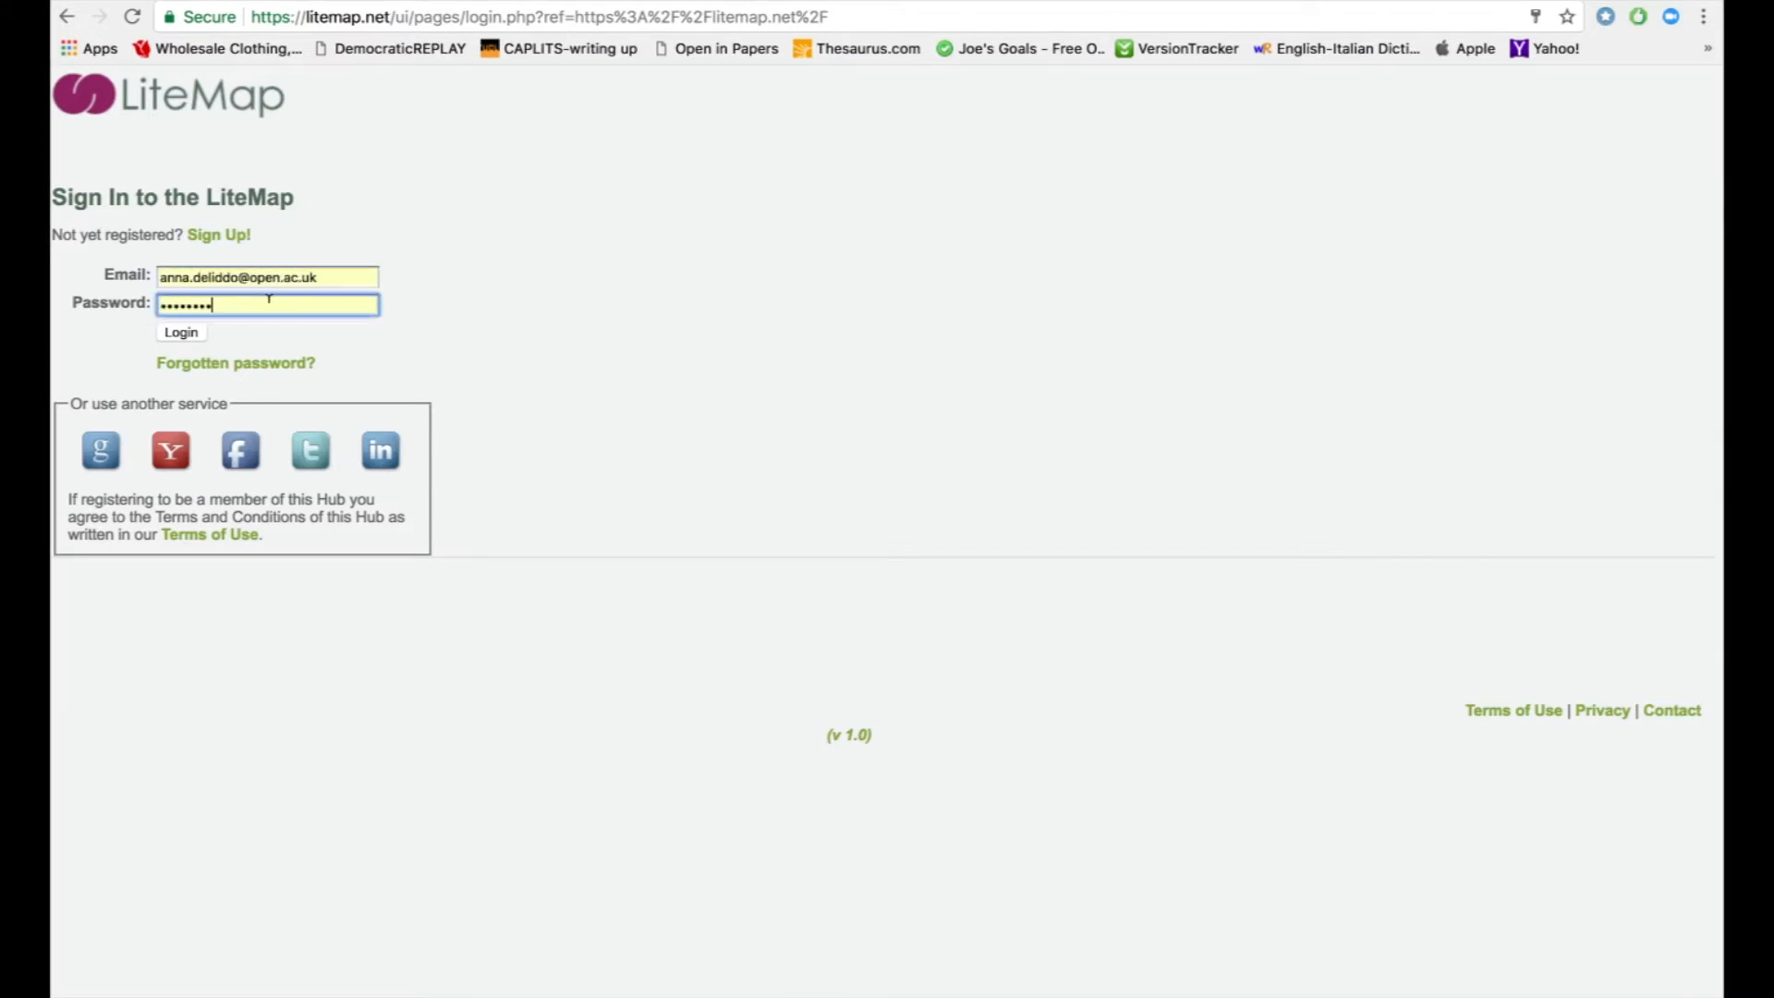
{"action": "type", "text": "•••"}
{"action": "left_click", "coordinate": [188, 334]}
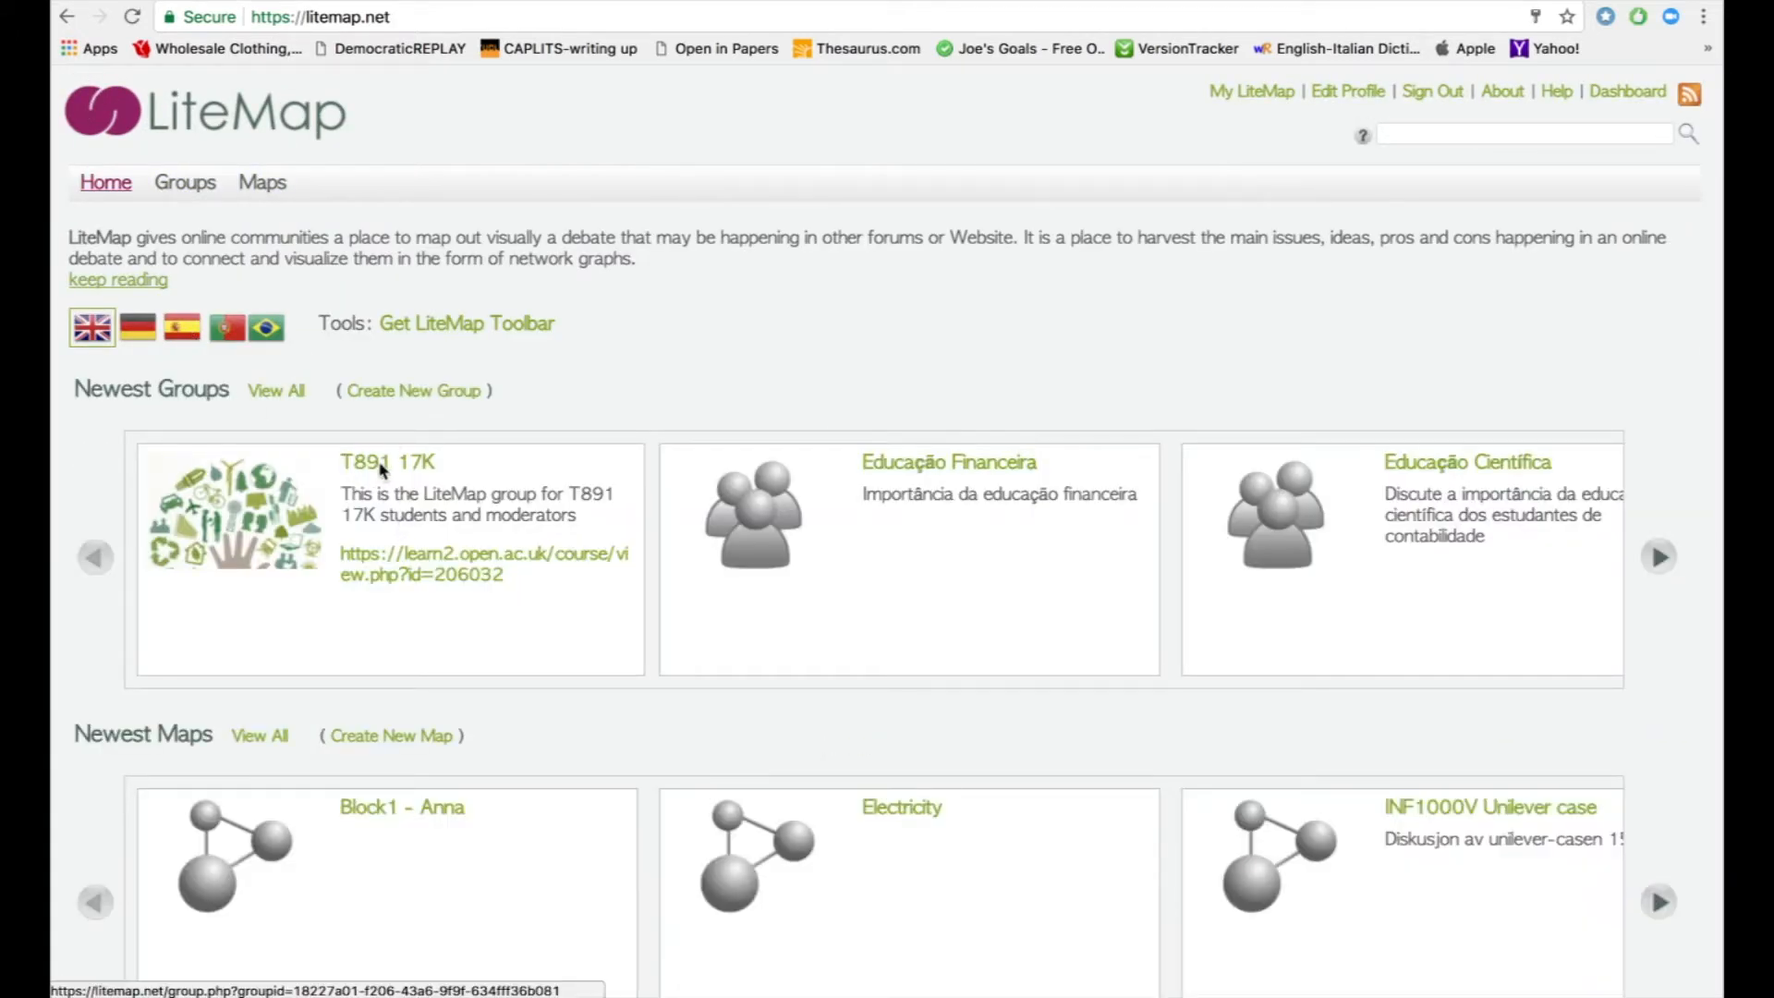
- Open the T891 17K group from the newest groups and request to join it
{"action": "left_click", "coordinate": [383, 471]}
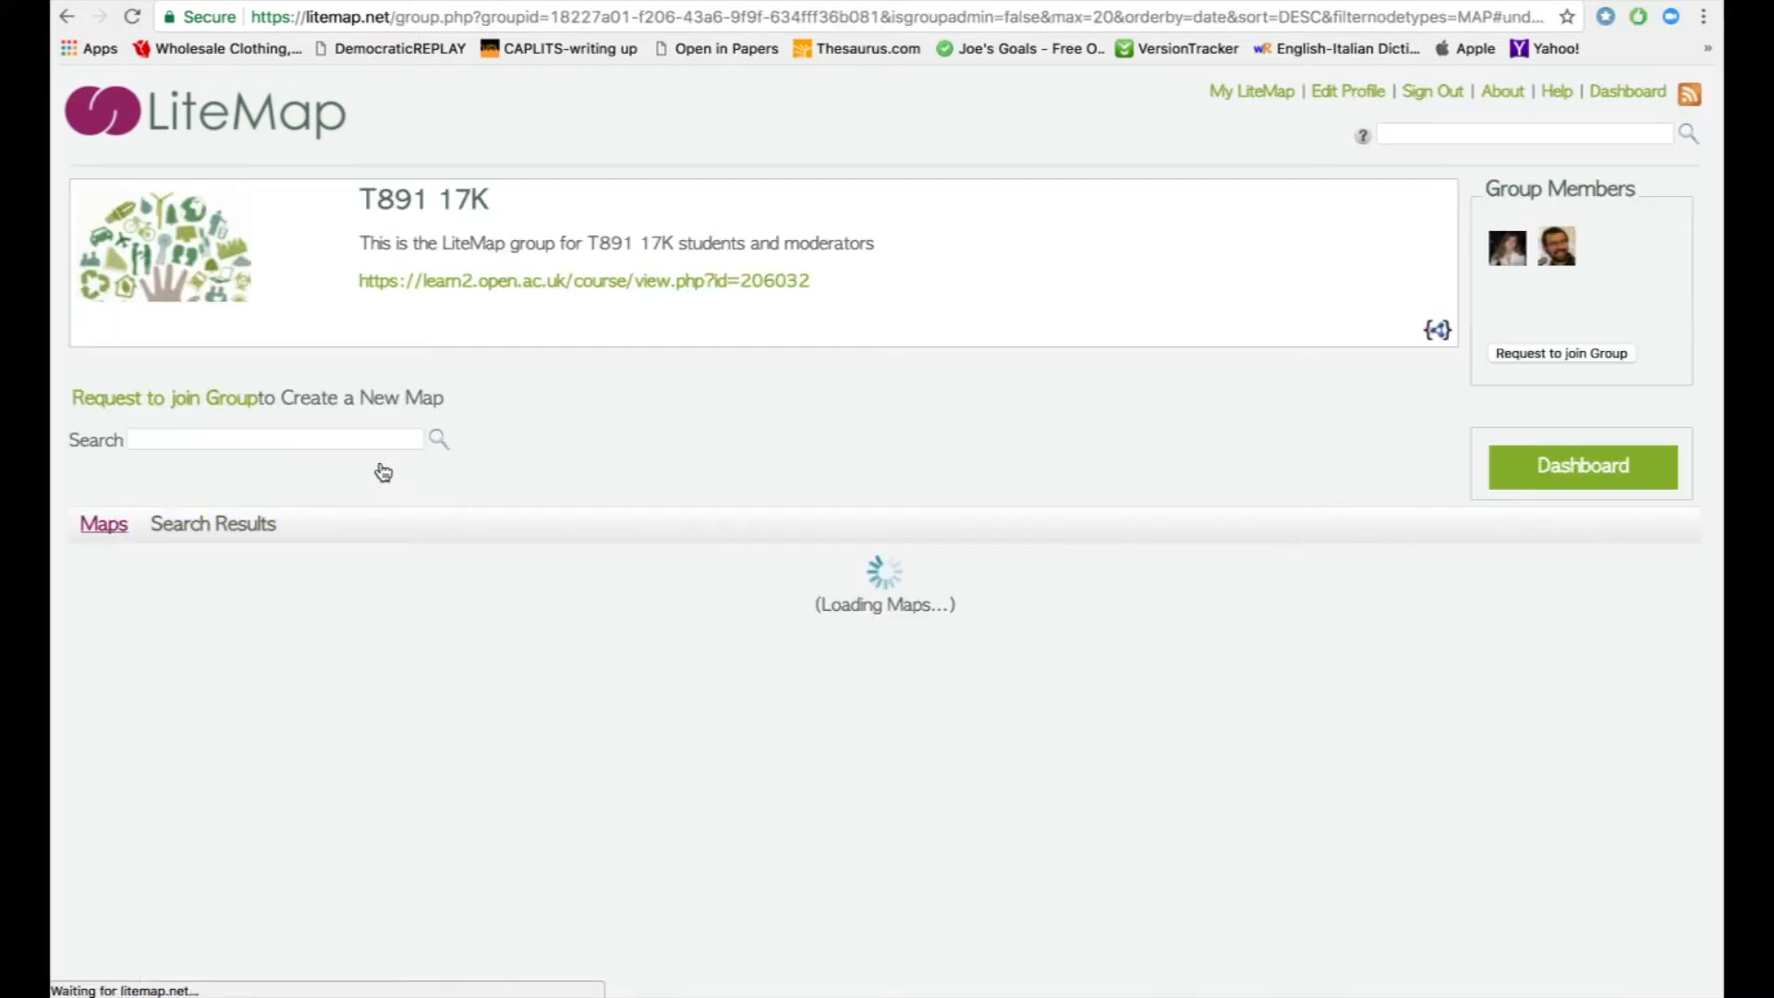
{"action": "left_click", "coordinate": [219, 402]}
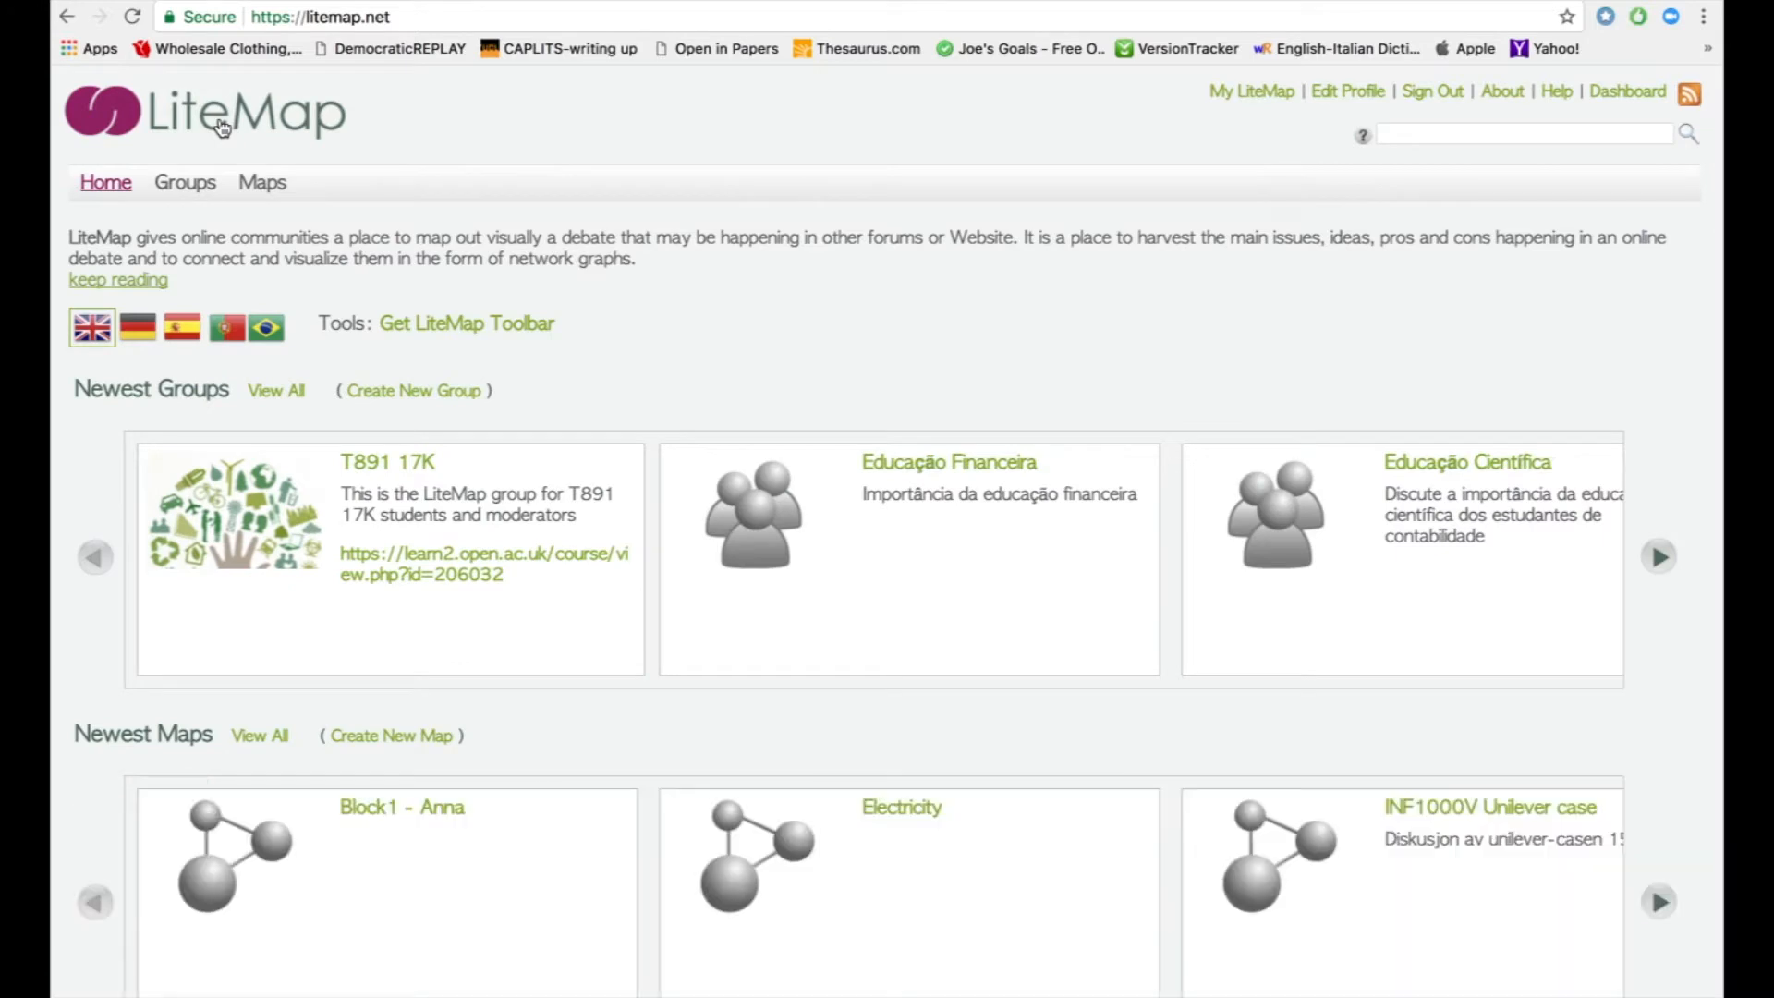
- Open the LiteMap Toolbar page from the home page and add the LiteMap Bookmarklet to the browser's bookmarks bar
{"action": "left_click", "coordinate": [460, 332]}
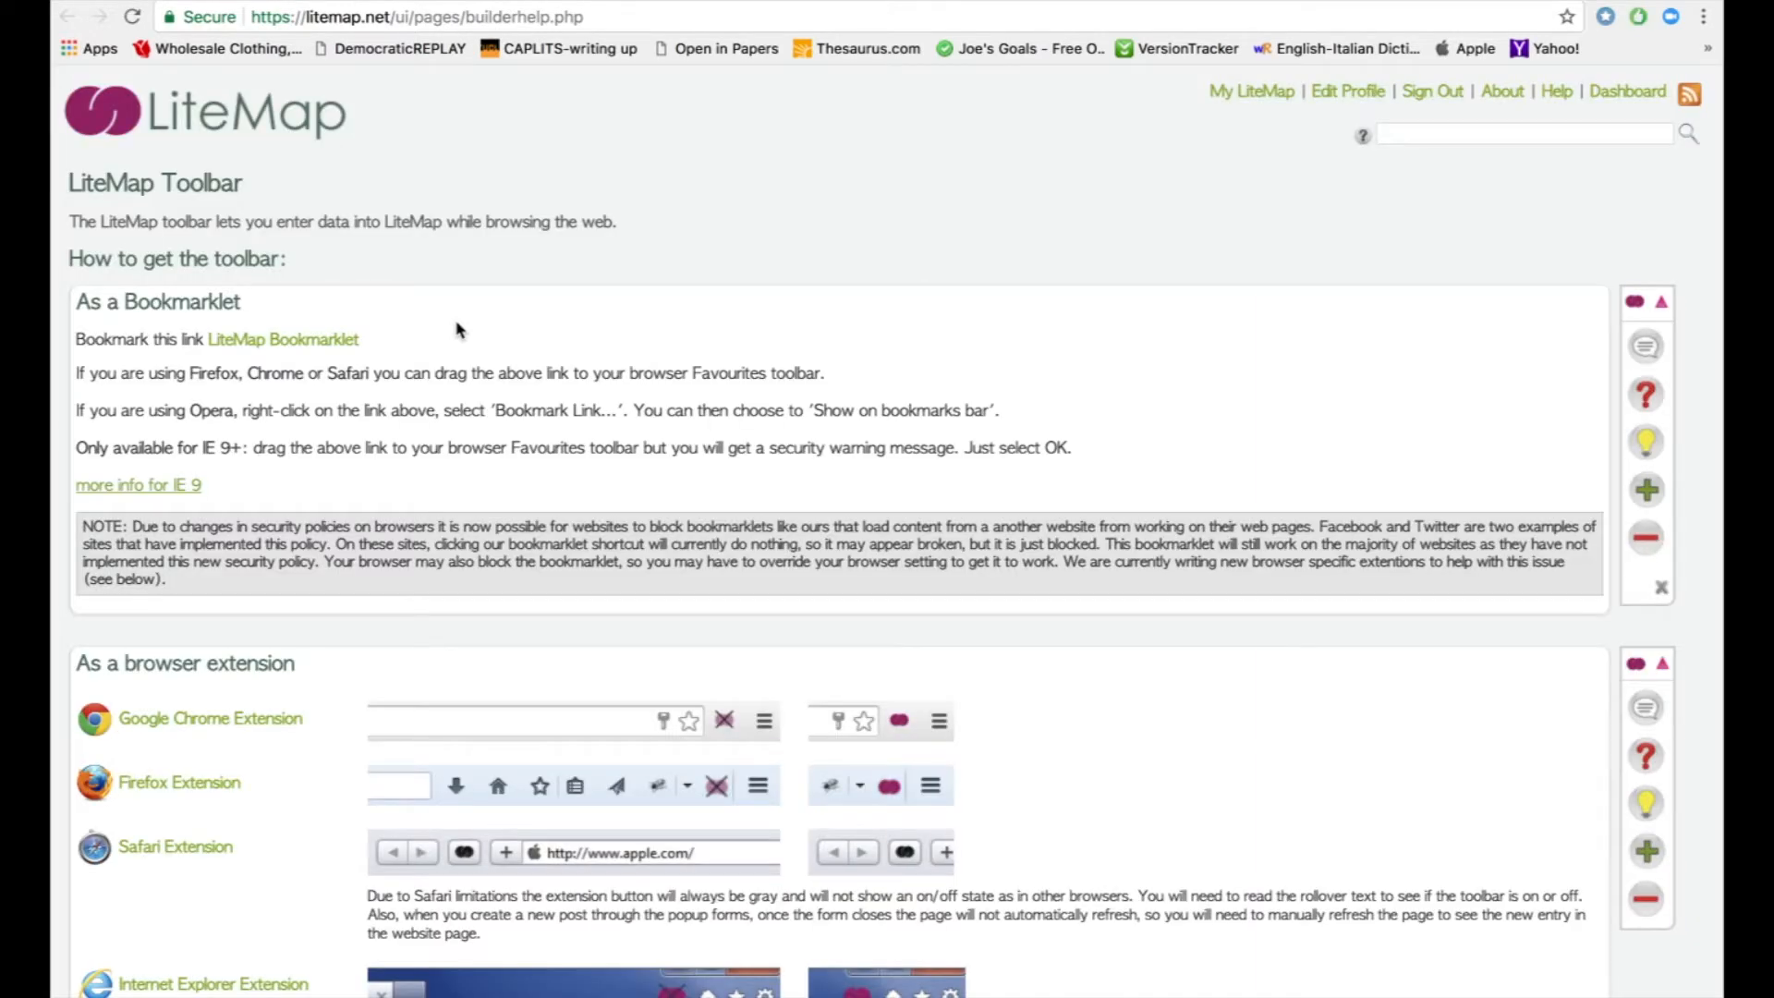
{"action": "left_click_drag", "start_coordinate": [290, 341], "coordinate": [797, 49]}
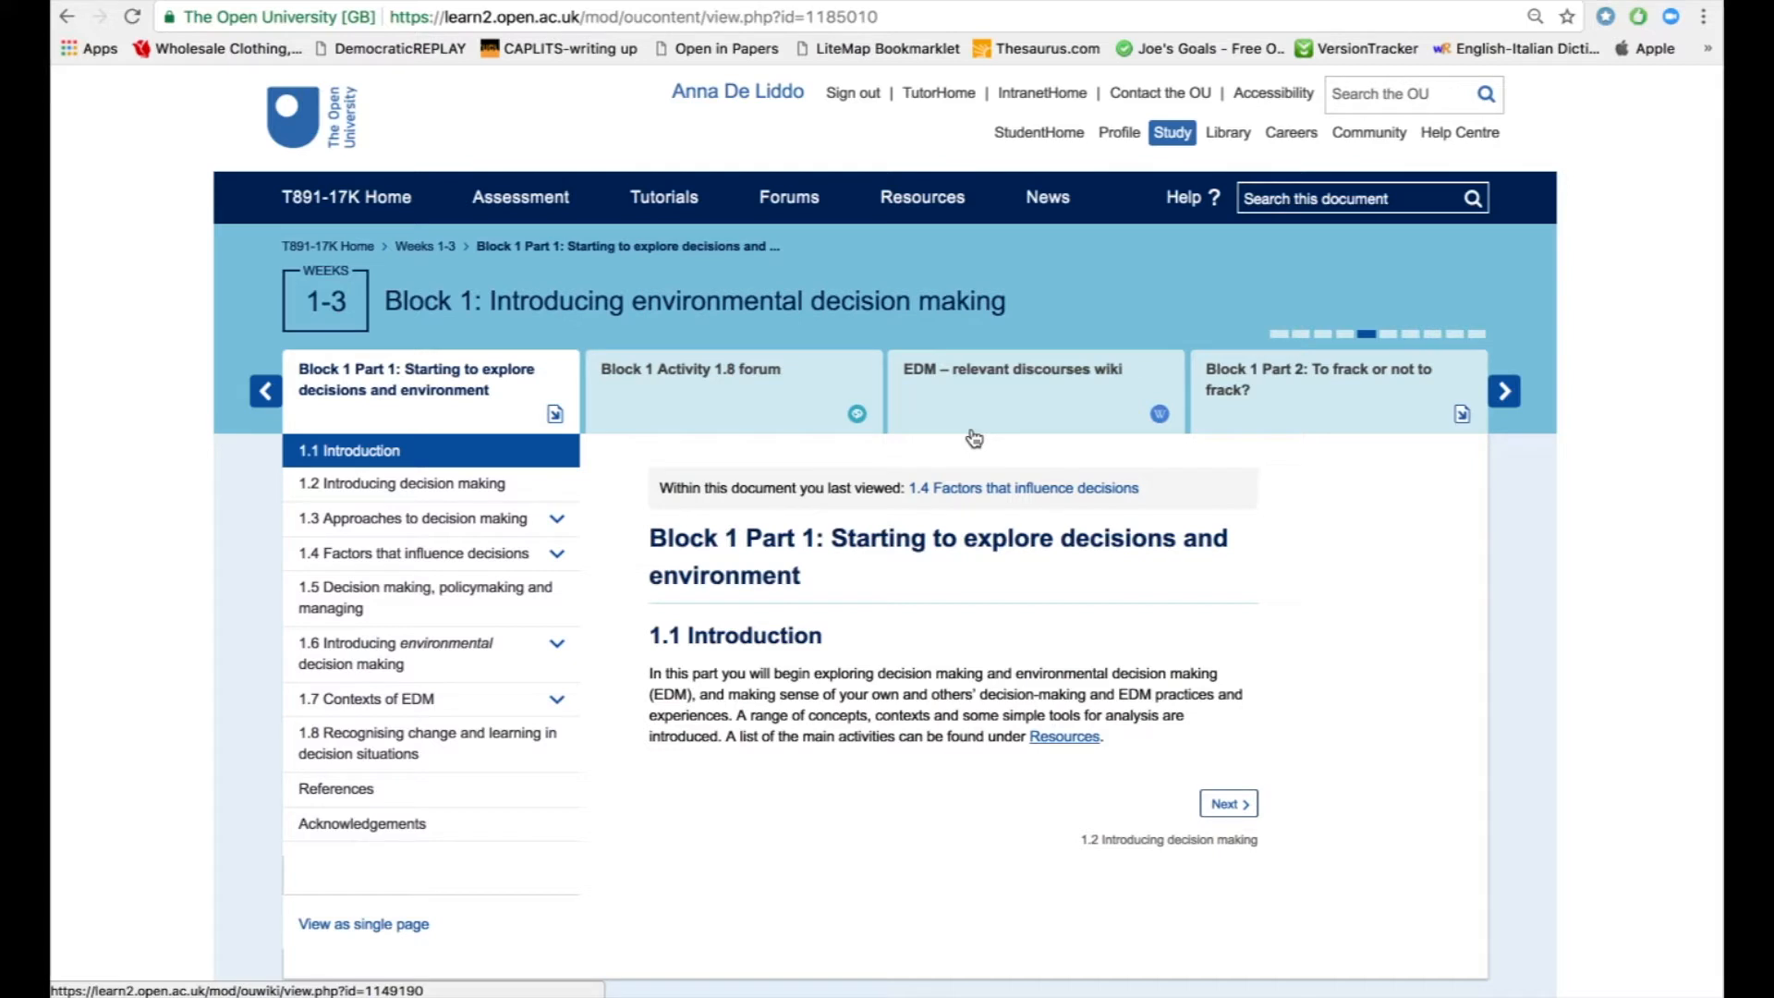
- Launch the LiteMap Bookmarklet on the course page Block 1 Part 1
{"action": "scroll", "coordinate": [975, 438], "scroll_direction": "down", "scroll_amount": 1}
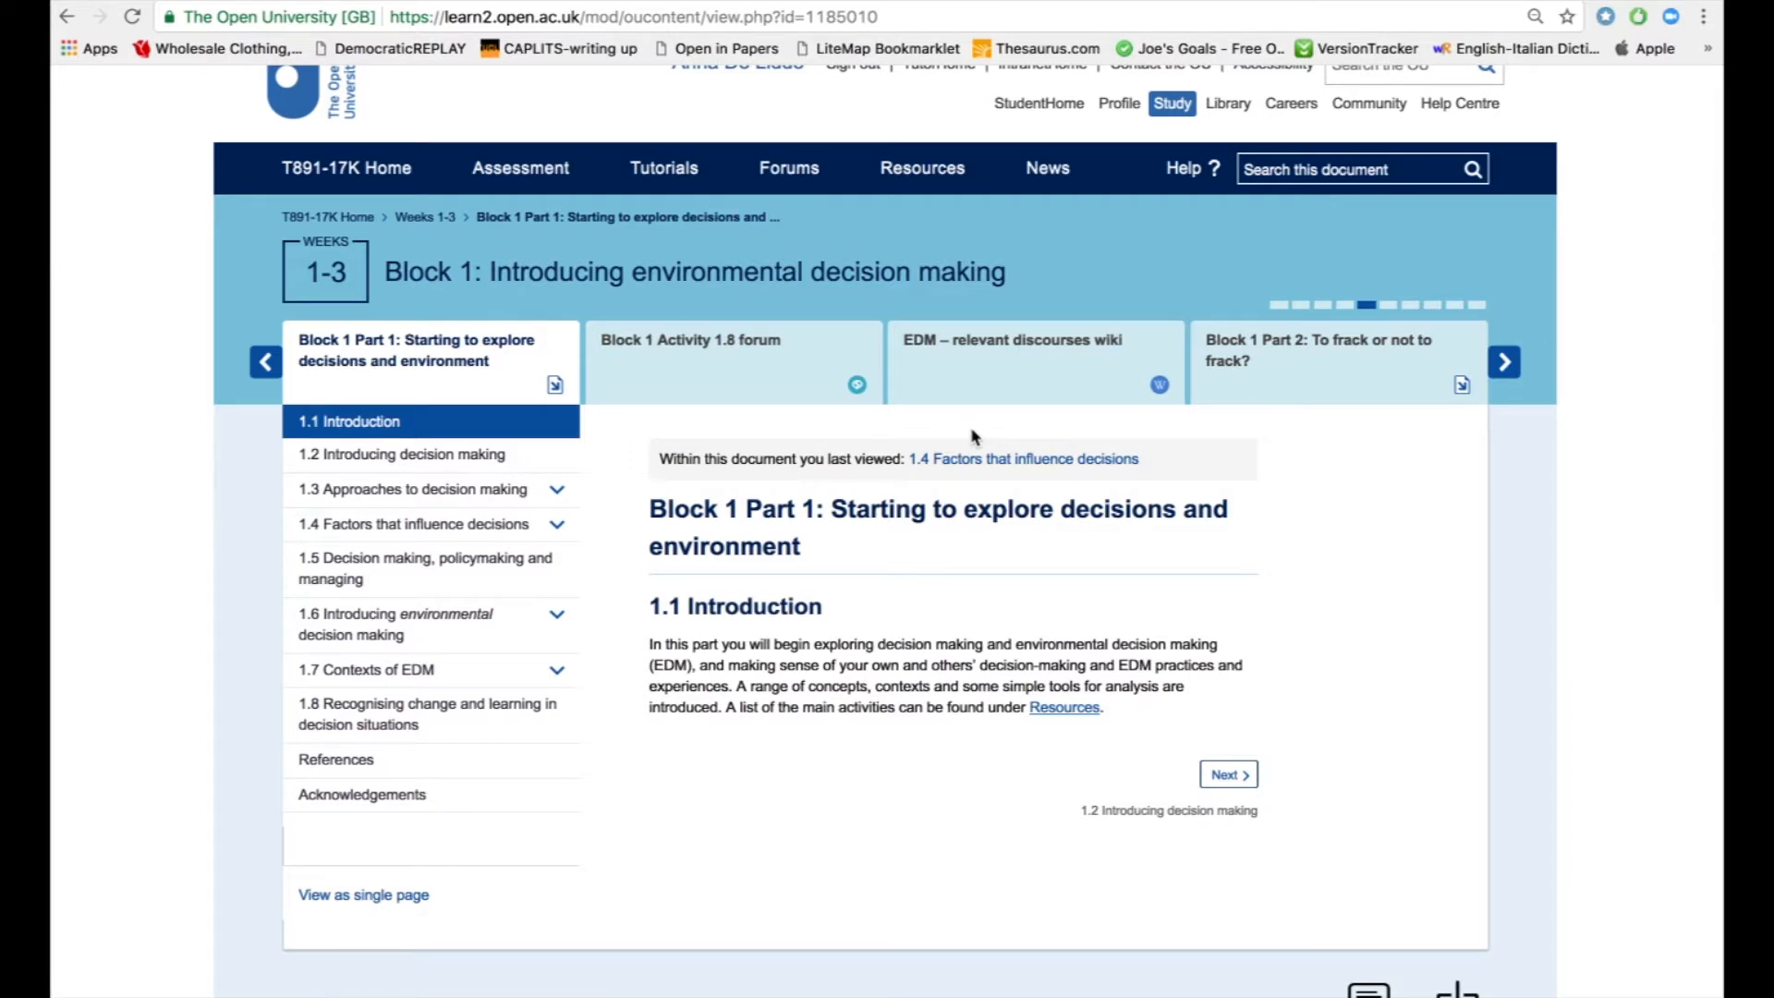
{"action": "scroll", "coordinate": [973, 438], "scroll_direction": "down", "scroll_amount": 2}
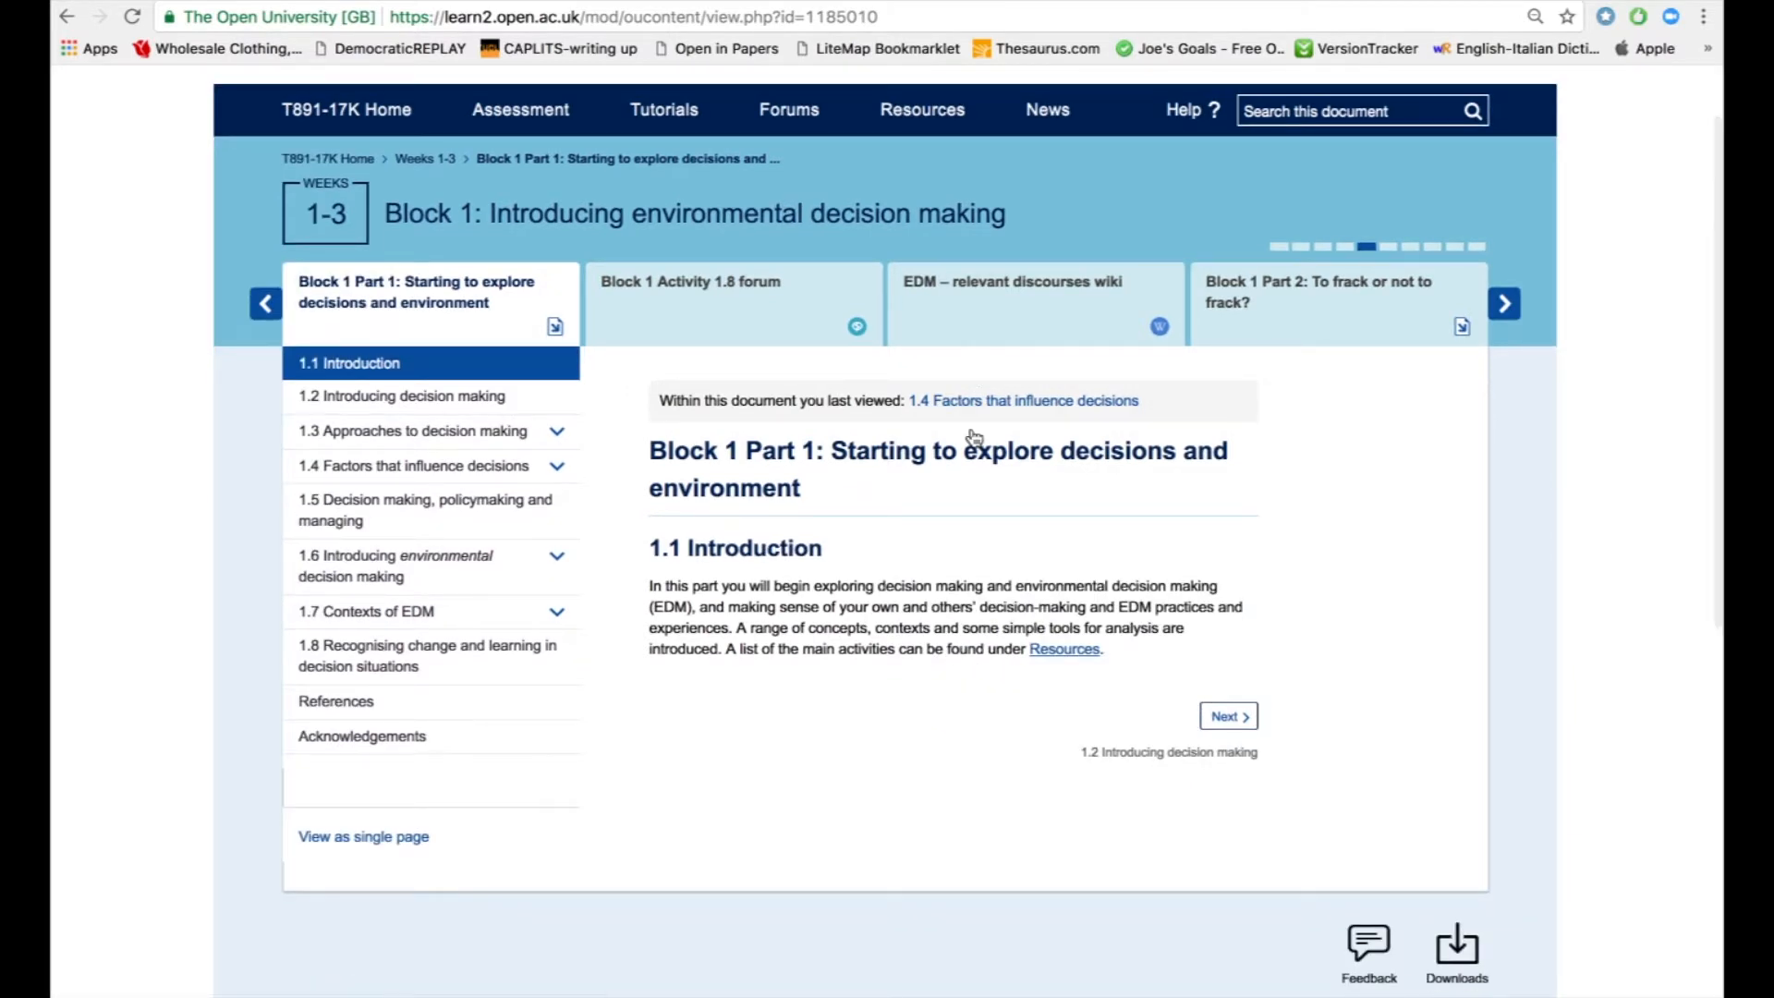
{"action": "left_click", "coordinate": [910, 56]}
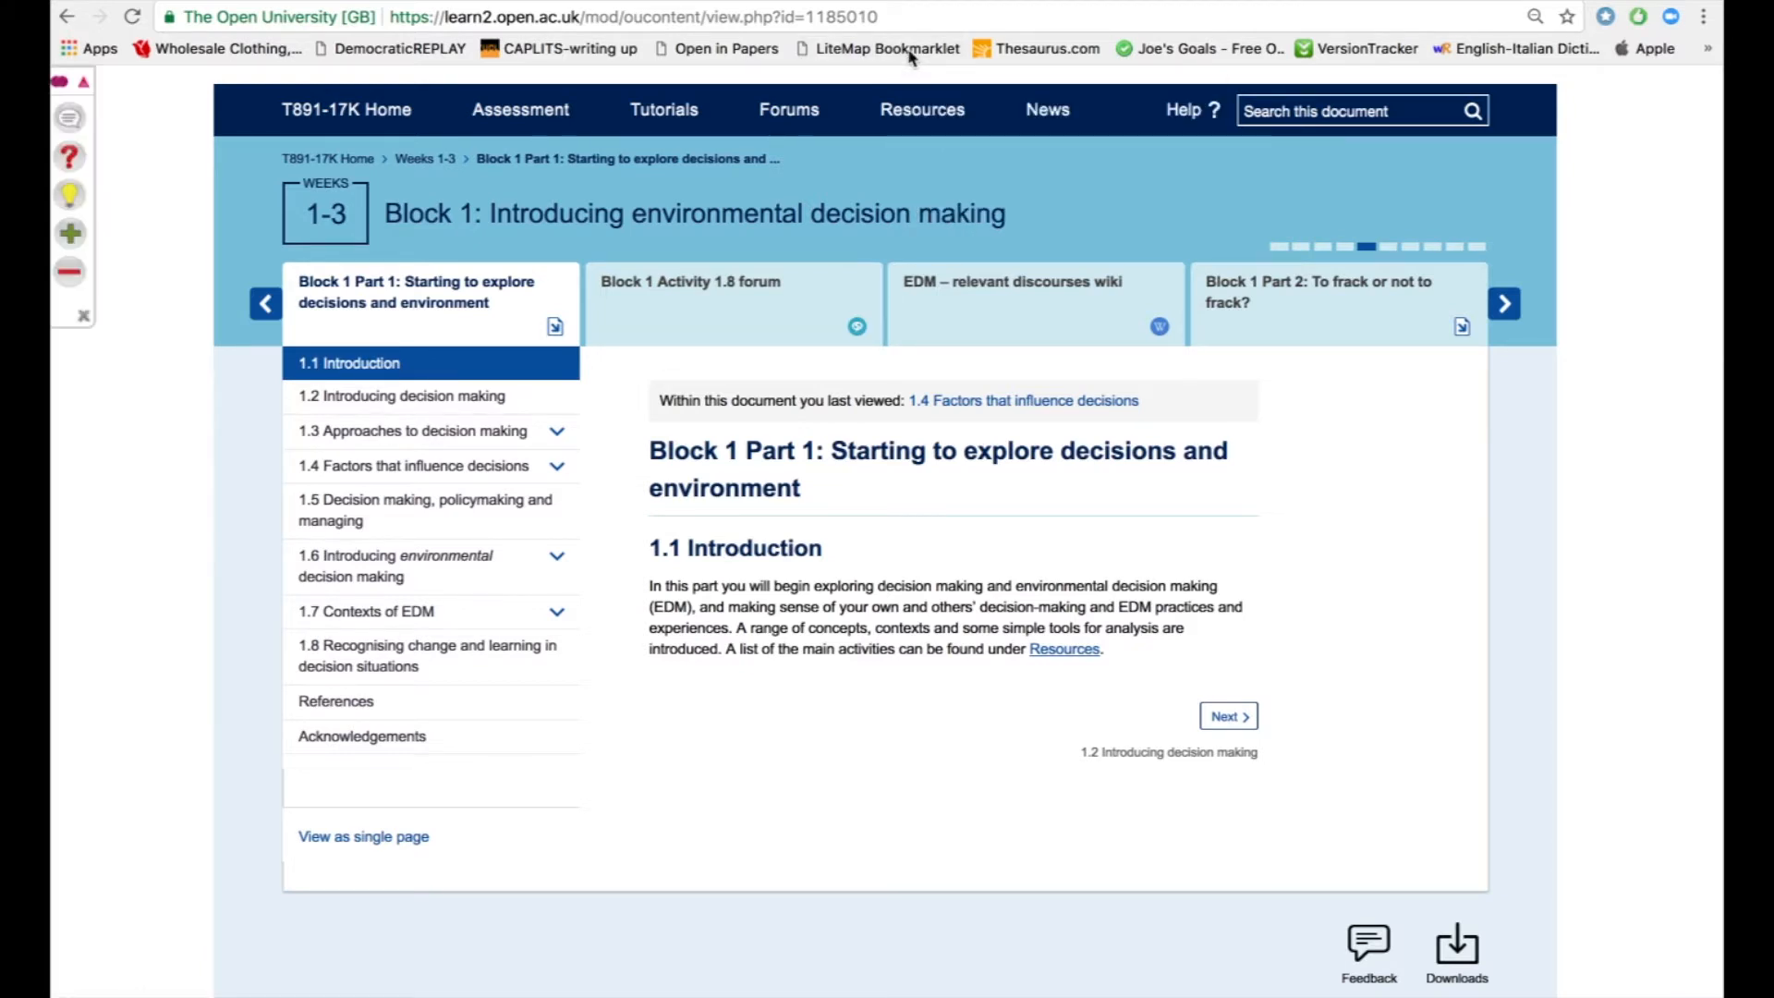
- Start a LiteMap comment on the page's main heading with the summary "Block 1 Part 1: Starting to explore decisions and environment"
{"action": "scroll", "coordinate": [905, 221], "scroll_direction": "down", "scroll_amount": 5}
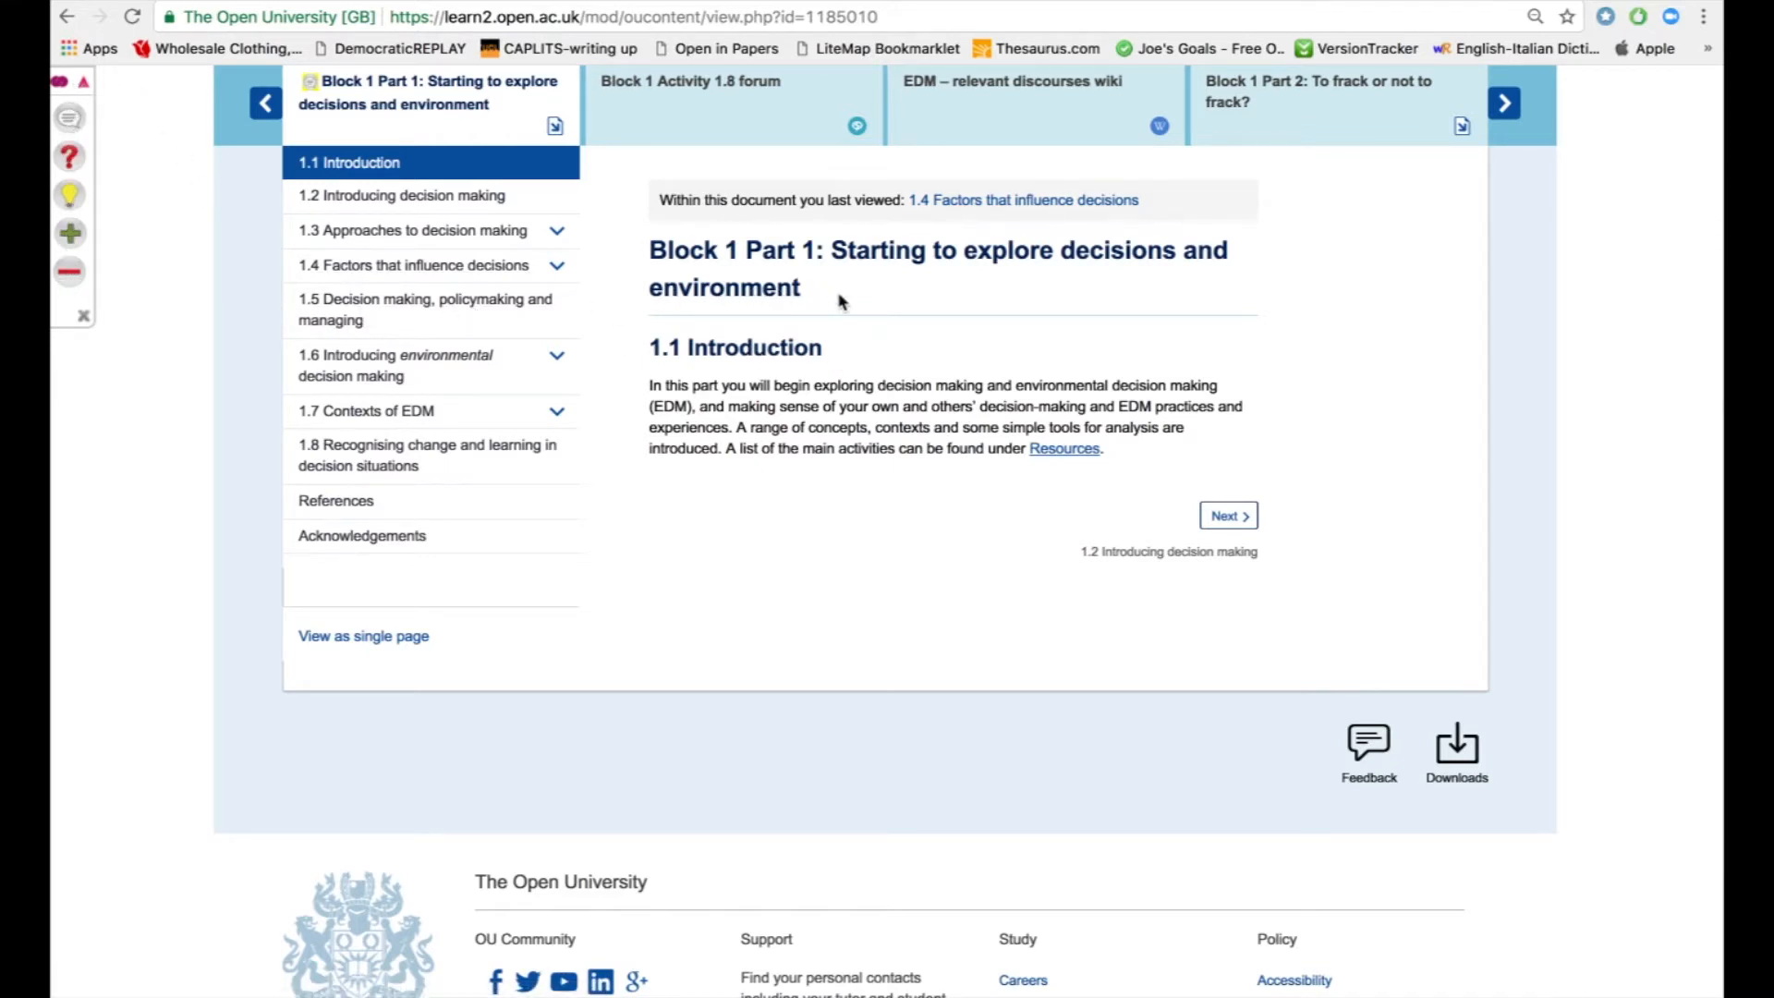
{"action": "left_click_drag", "start_coordinate": [820, 296], "coordinate": [648, 251]}
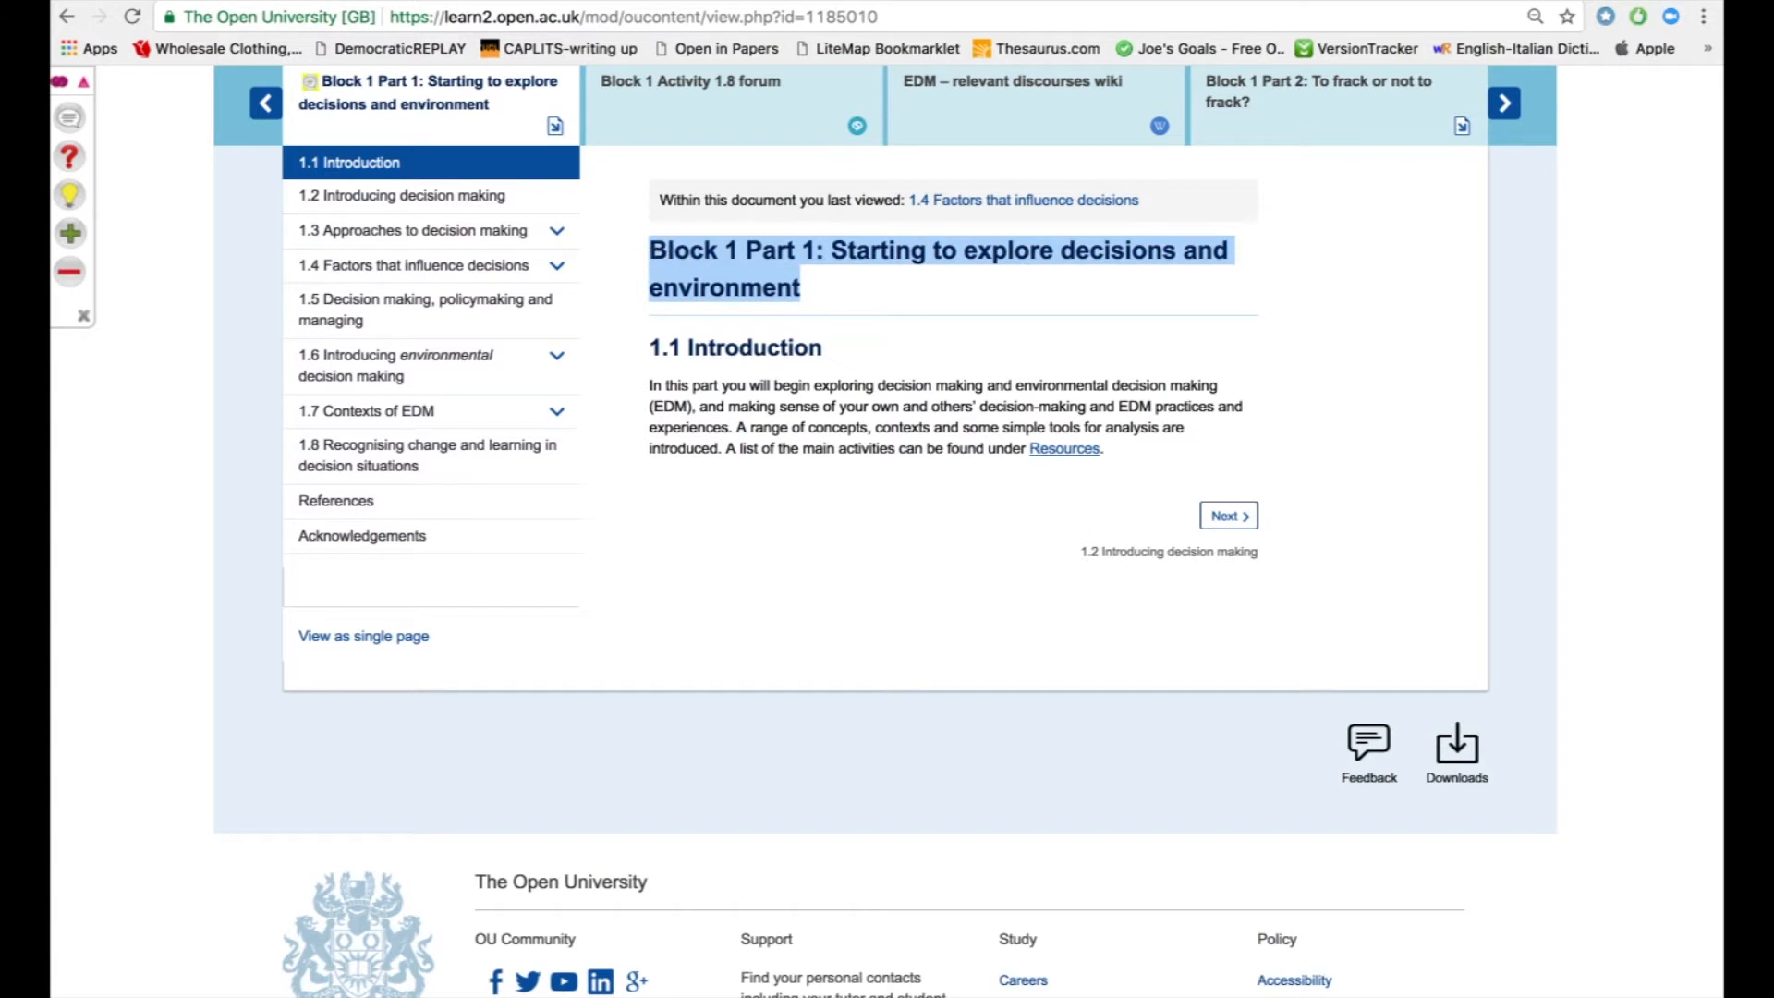
{"action": "left_click", "coordinate": [69, 125]}
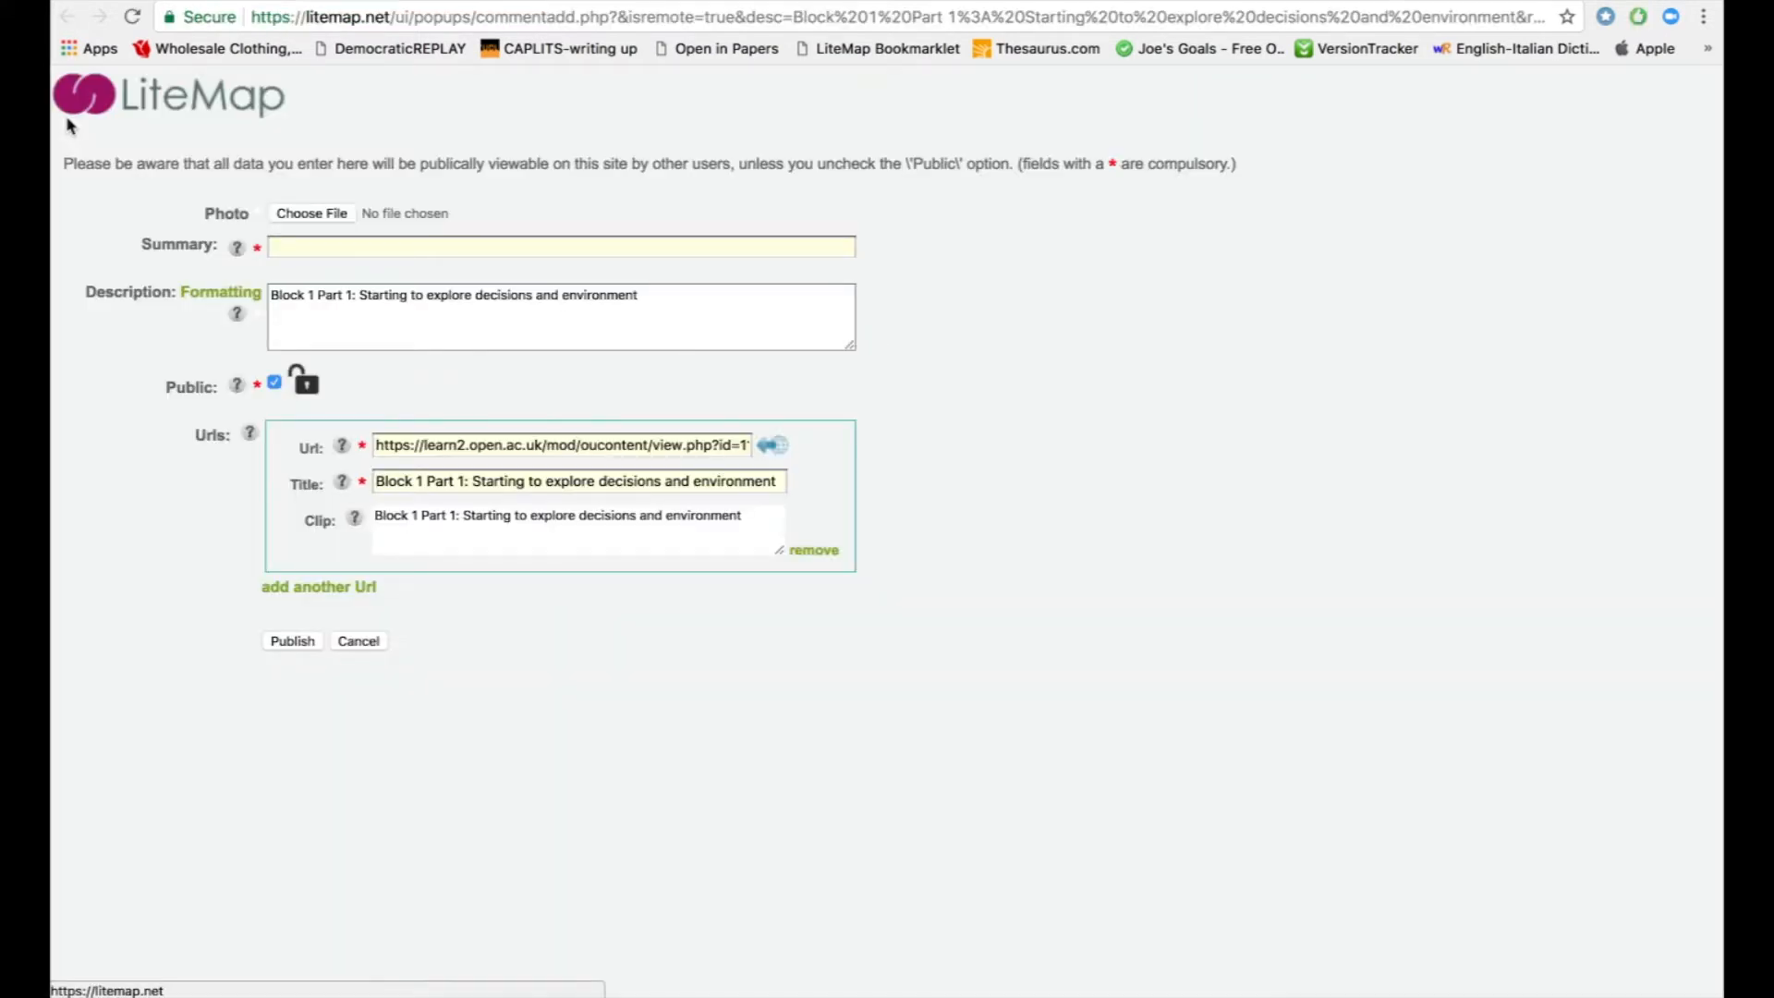
{"action": "left_click", "coordinate": [300, 245]}
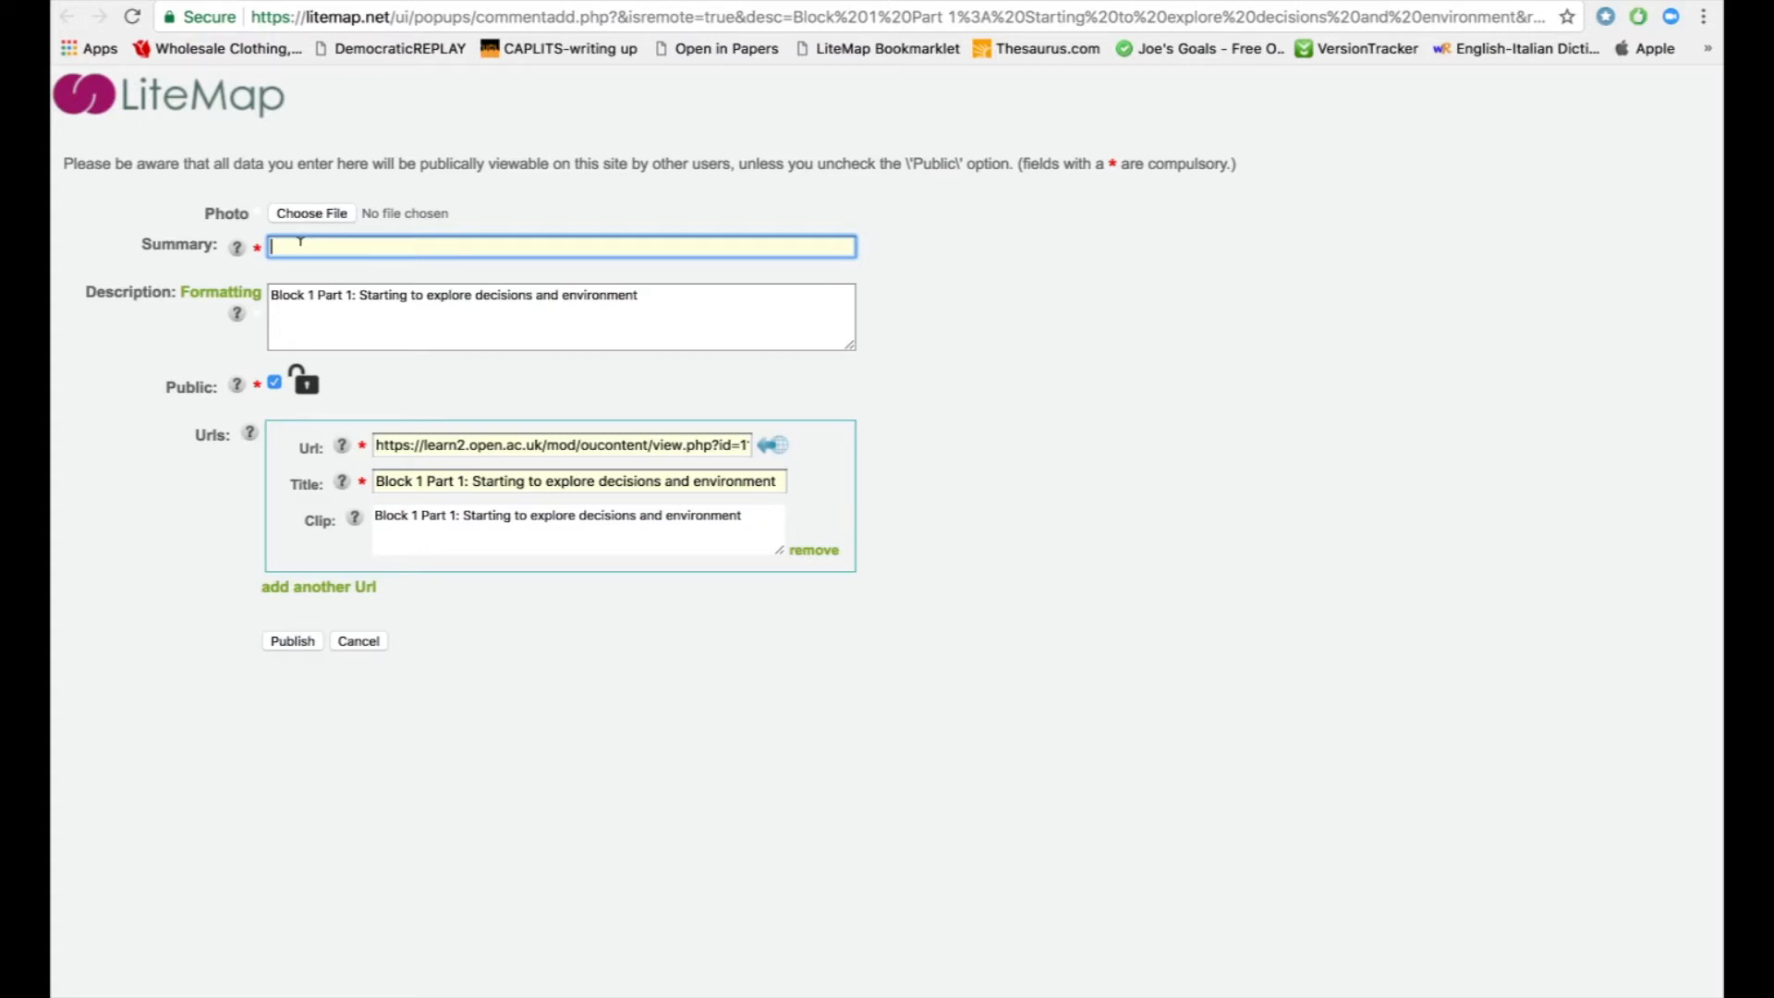
{"action": "type", "text": "Block 1"}
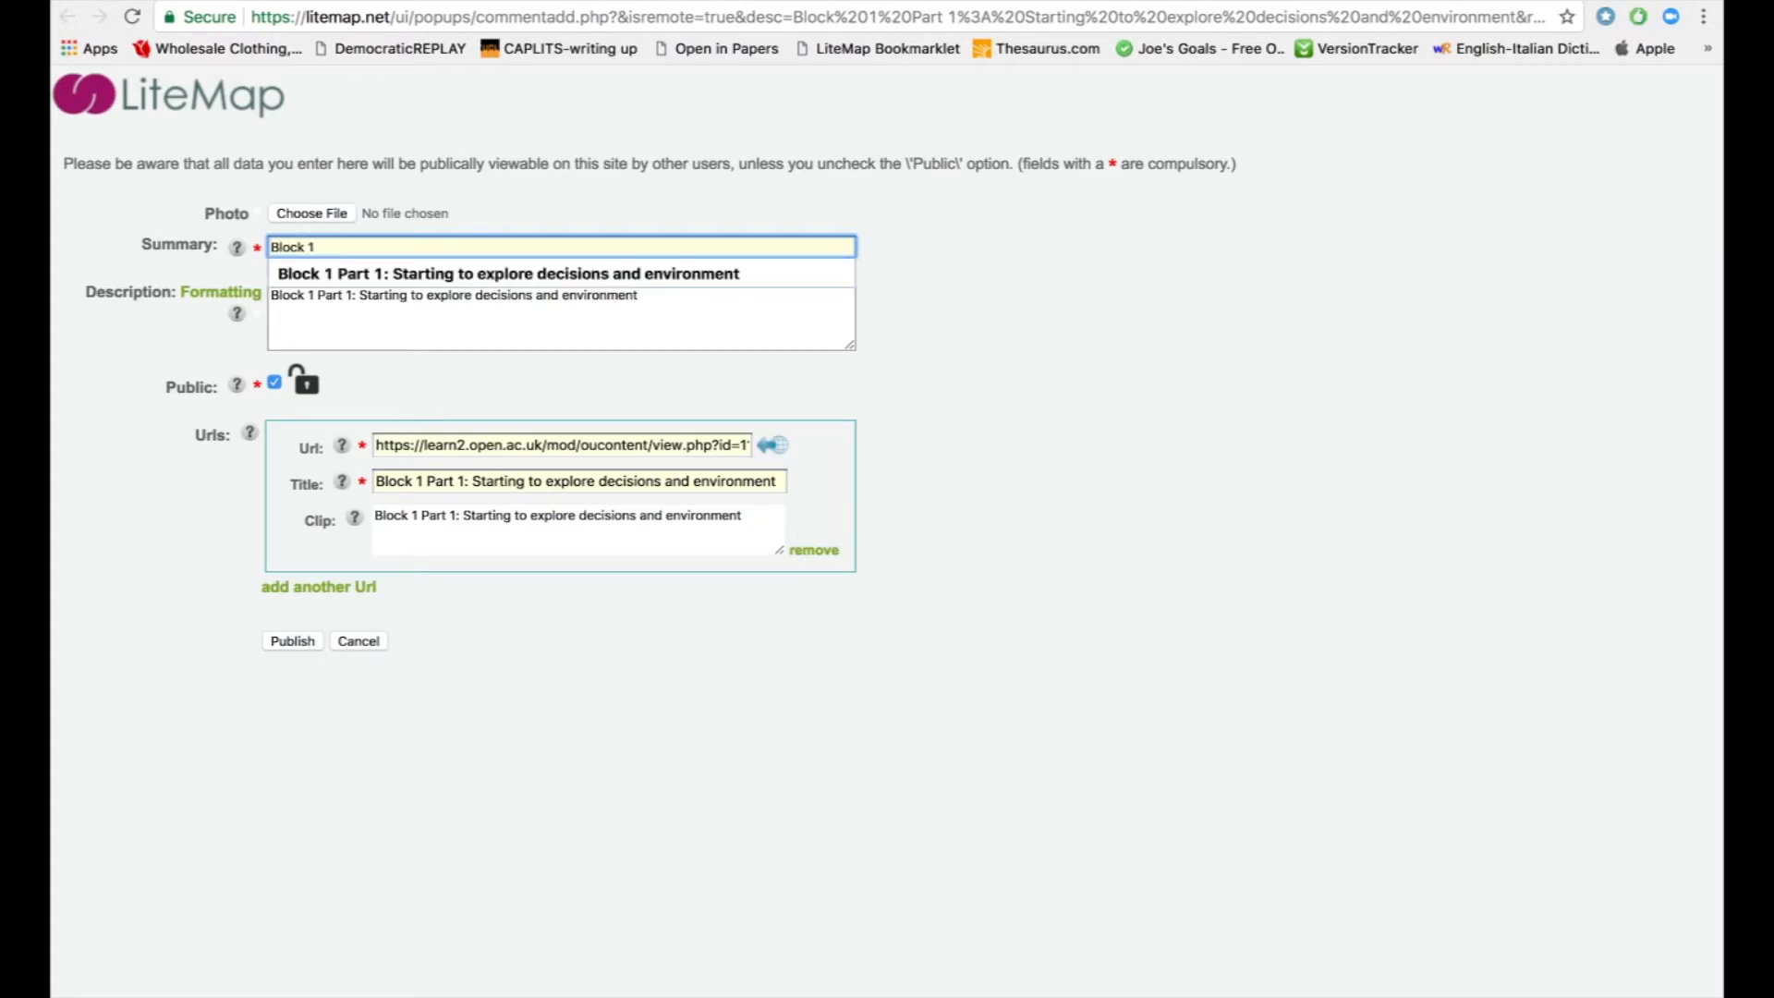
{"action": "left_click", "coordinate": [392, 275]}
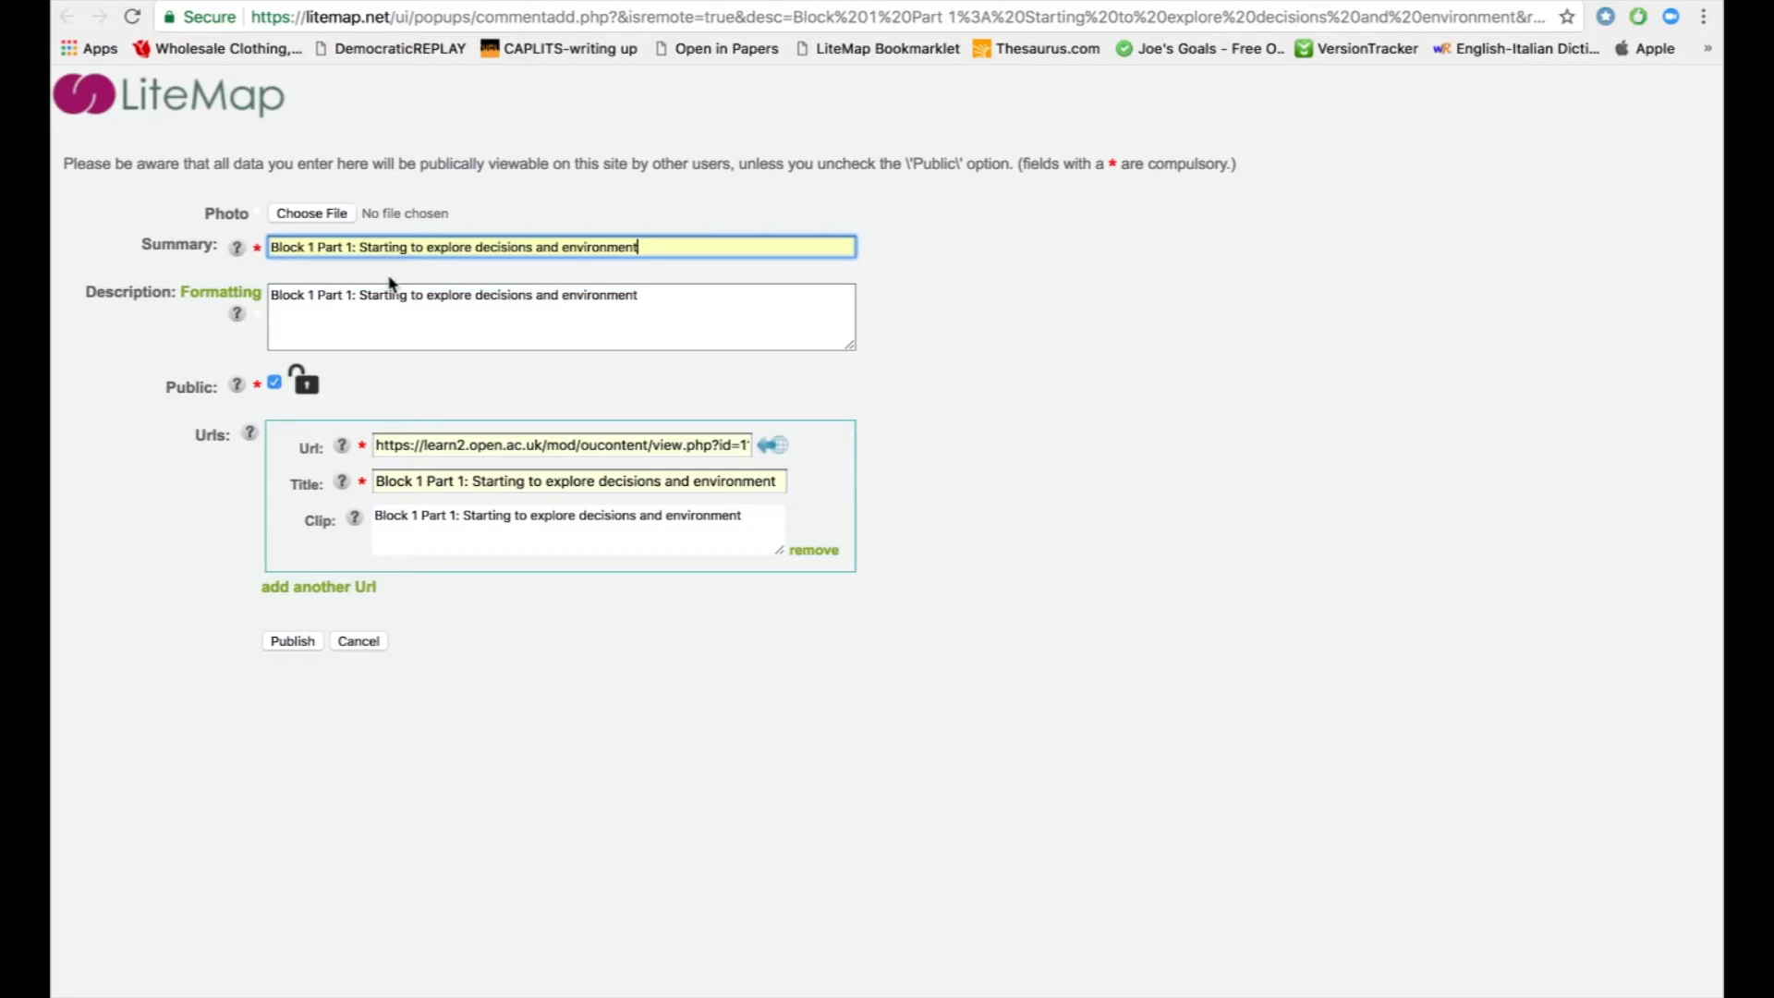
- Replace the comment's description with "comment....", publish it and open its note beside the page heading
{"action": "triple_click", "coordinate": [364, 294]}
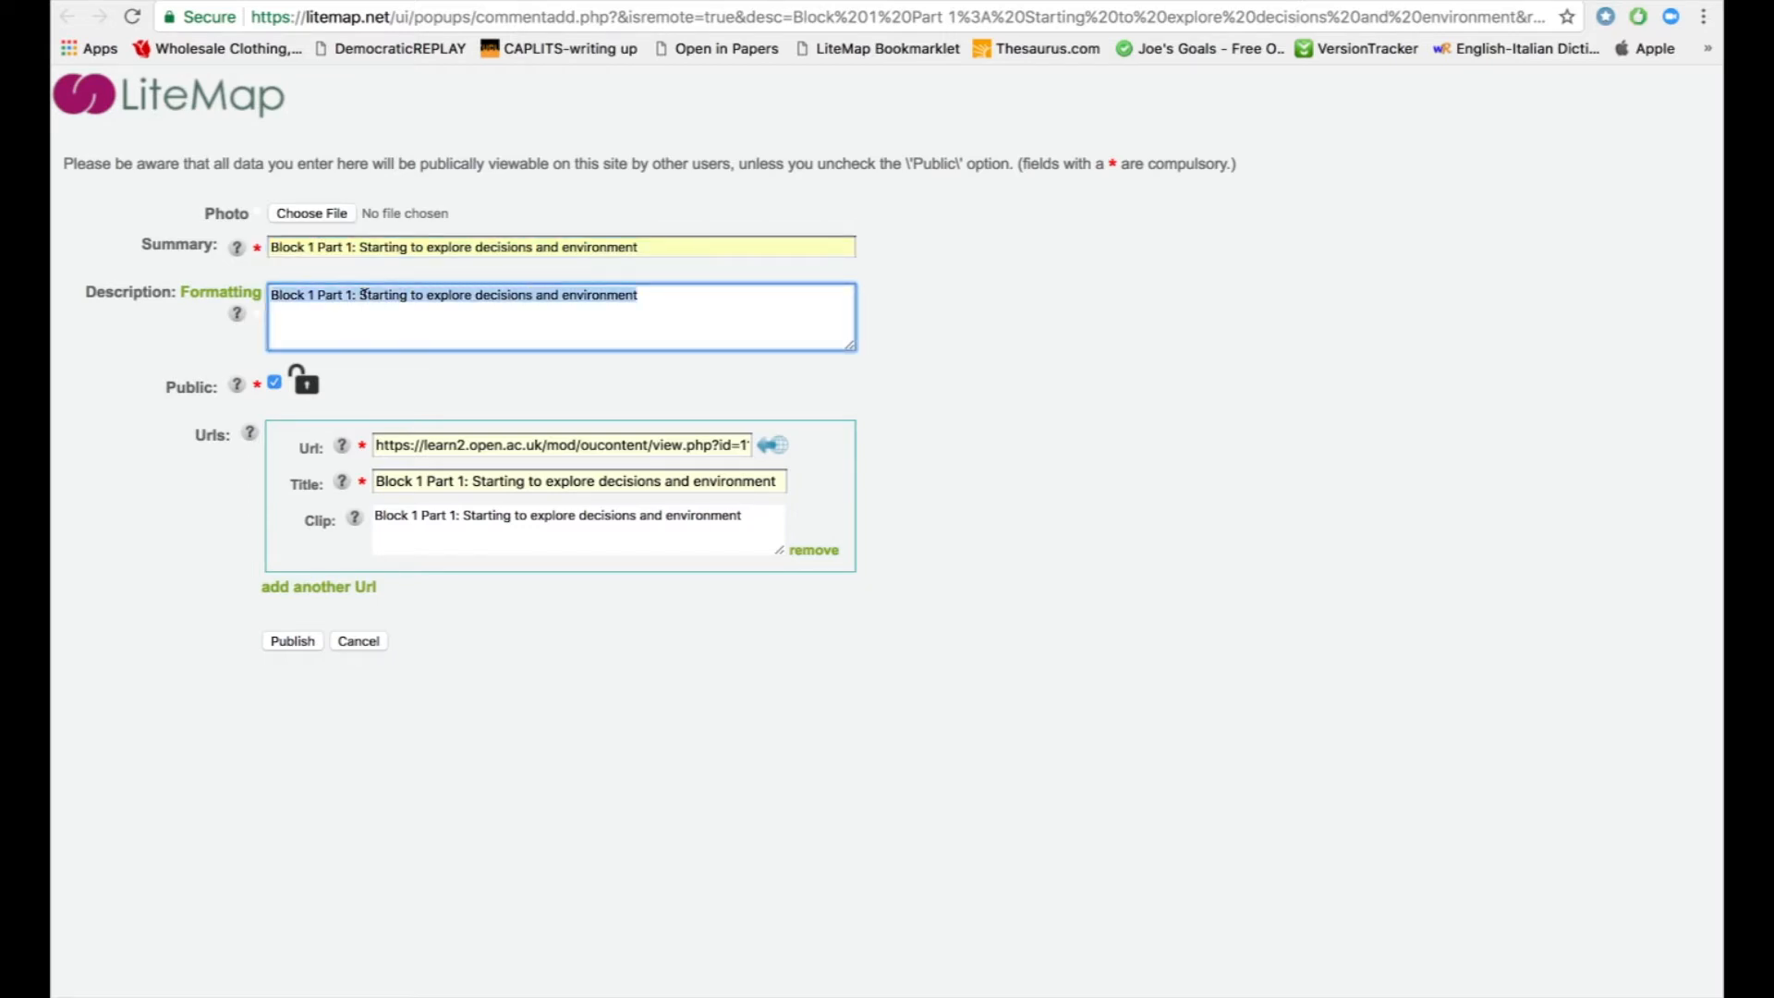
{"action": "type", "text": "comment"}
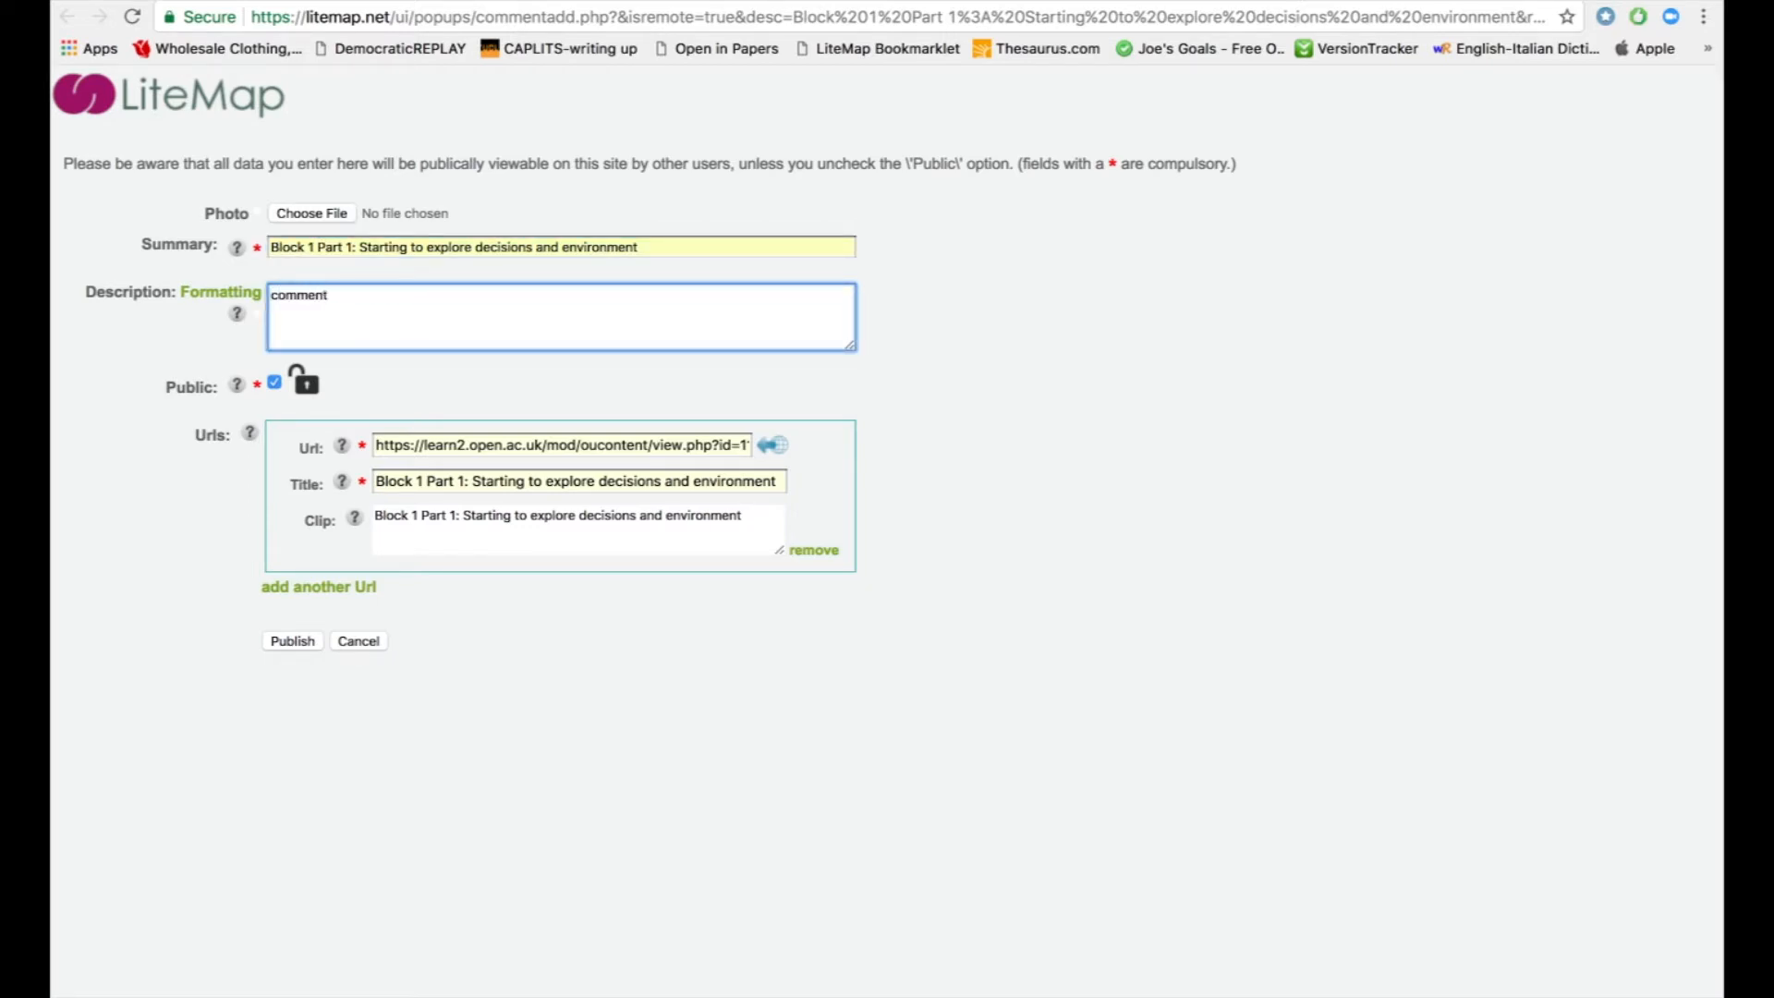
{"action": "type", "text": "...."}
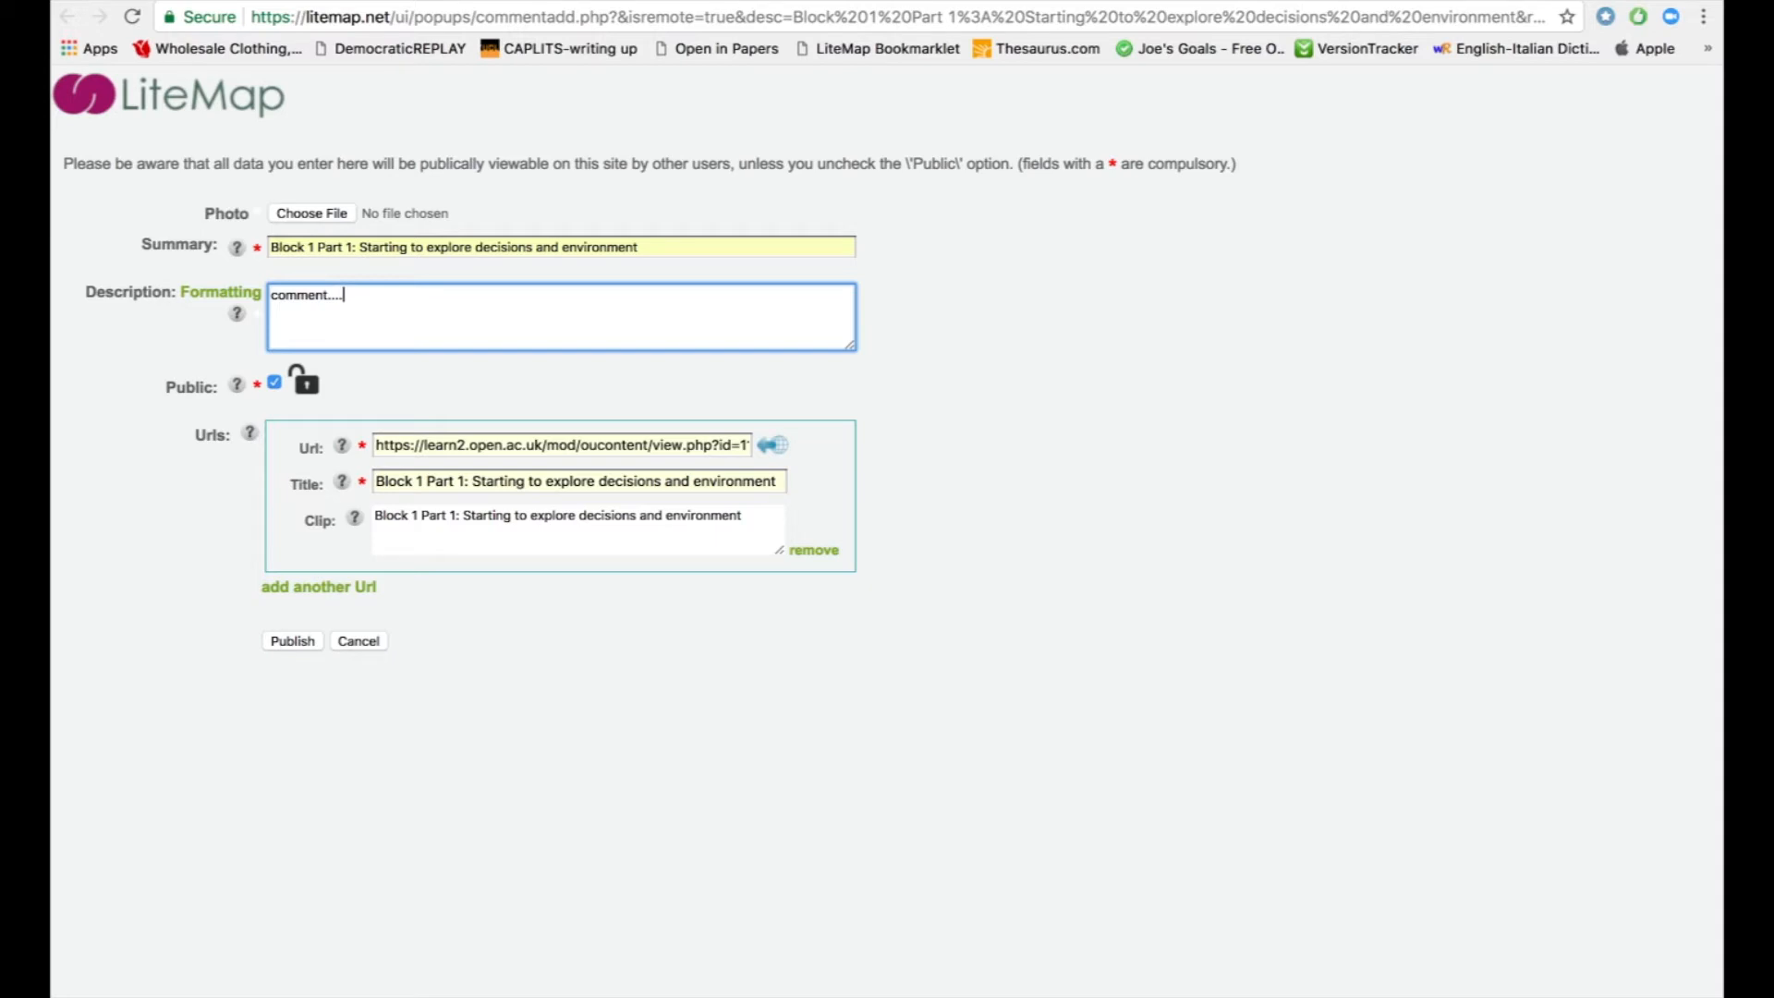
{"action": "left_click", "coordinate": [292, 641]}
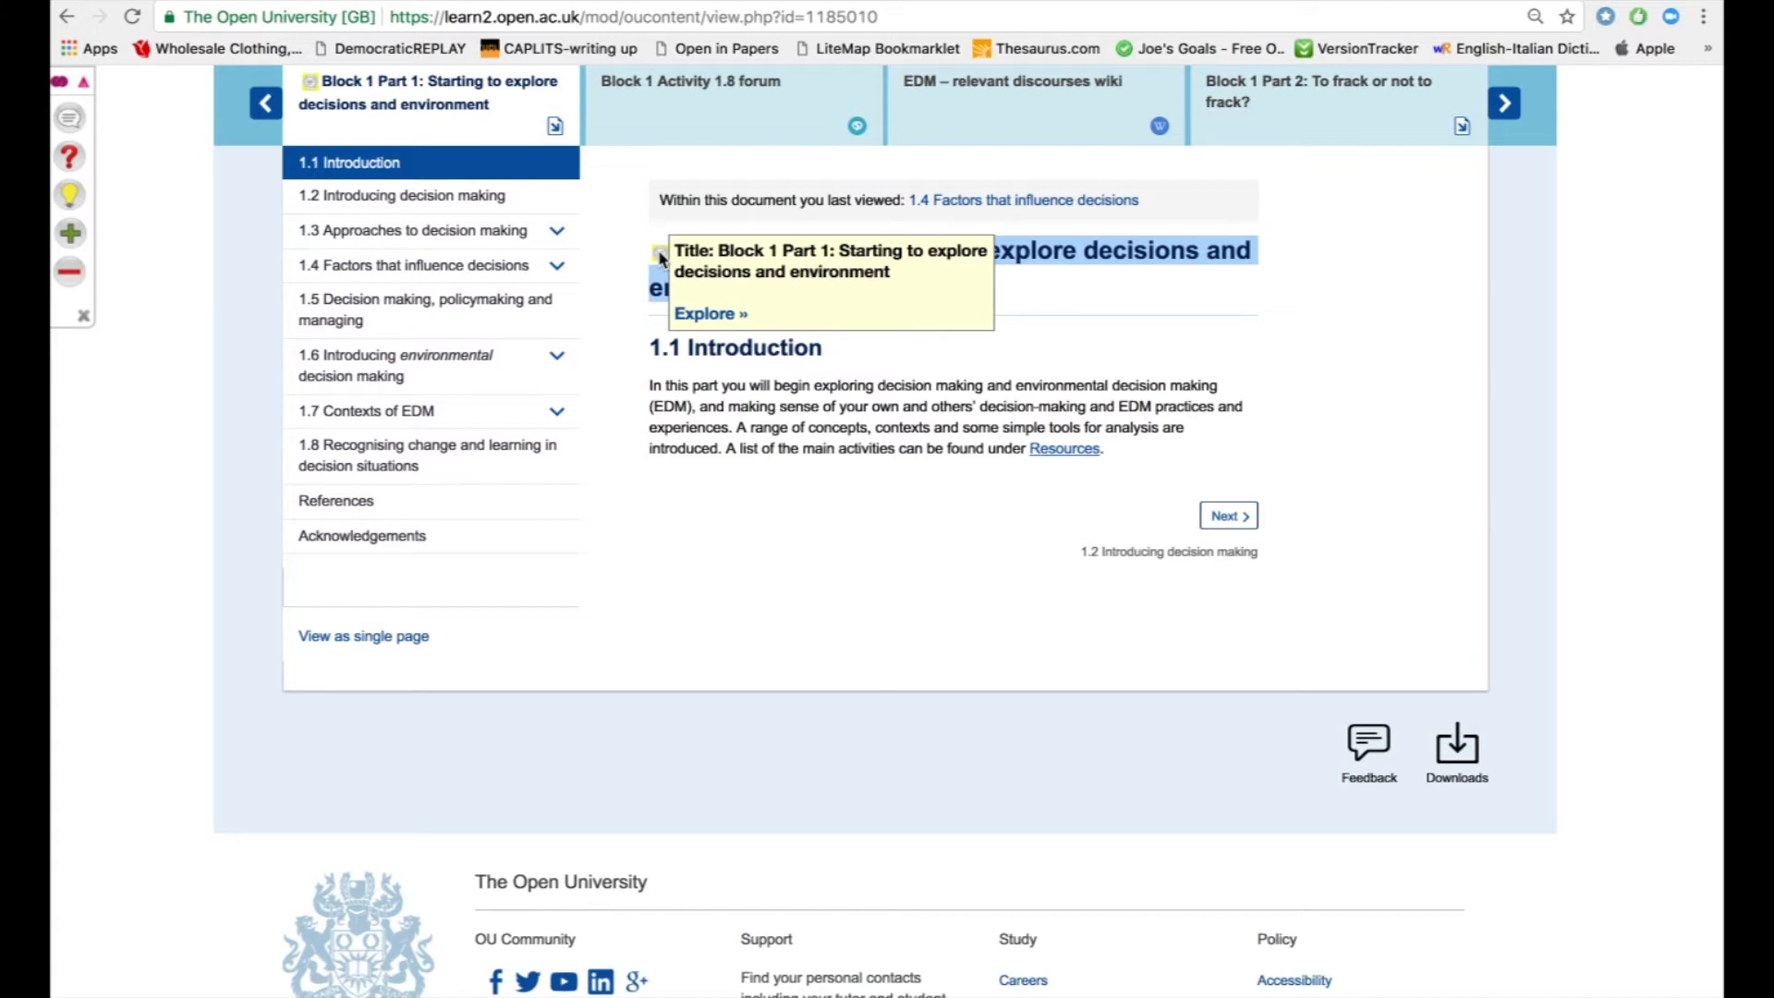
{"action": "left_click", "coordinate": [661, 259]}
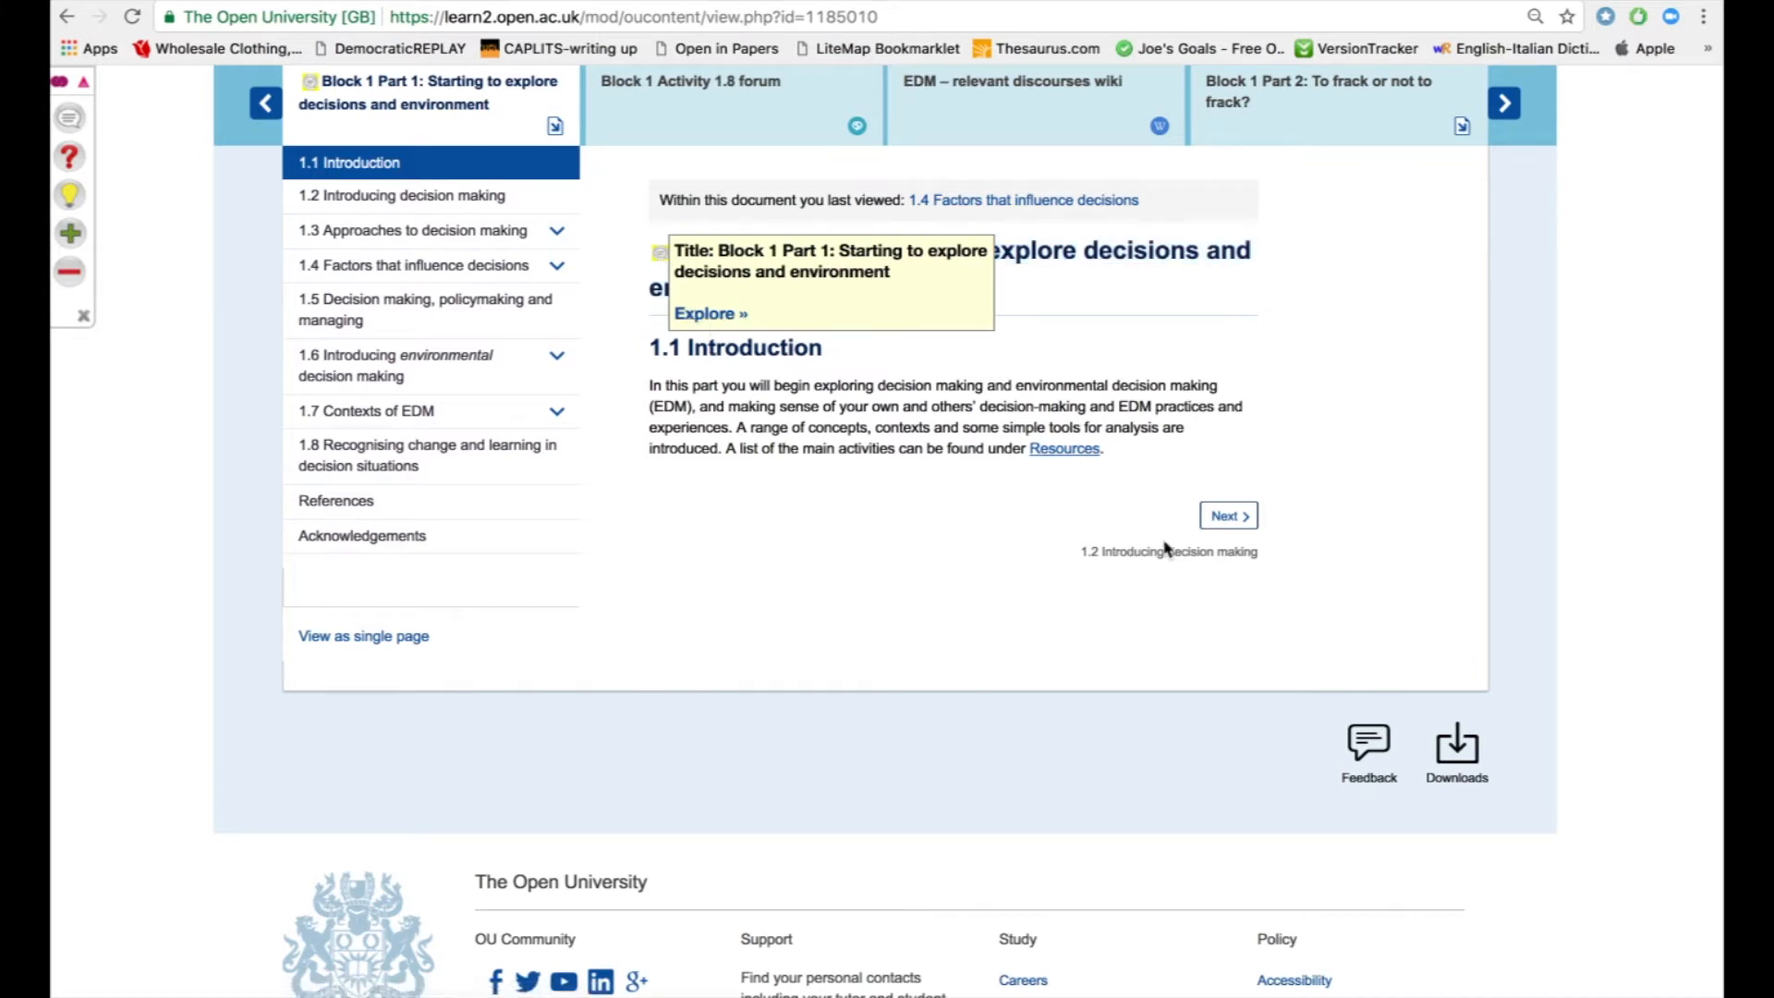
- Go to section 1.2, copy its heading "1.2 Introducing decision making" and start a LiteMap comment on it
{"action": "left_click", "coordinate": [1229, 524]}
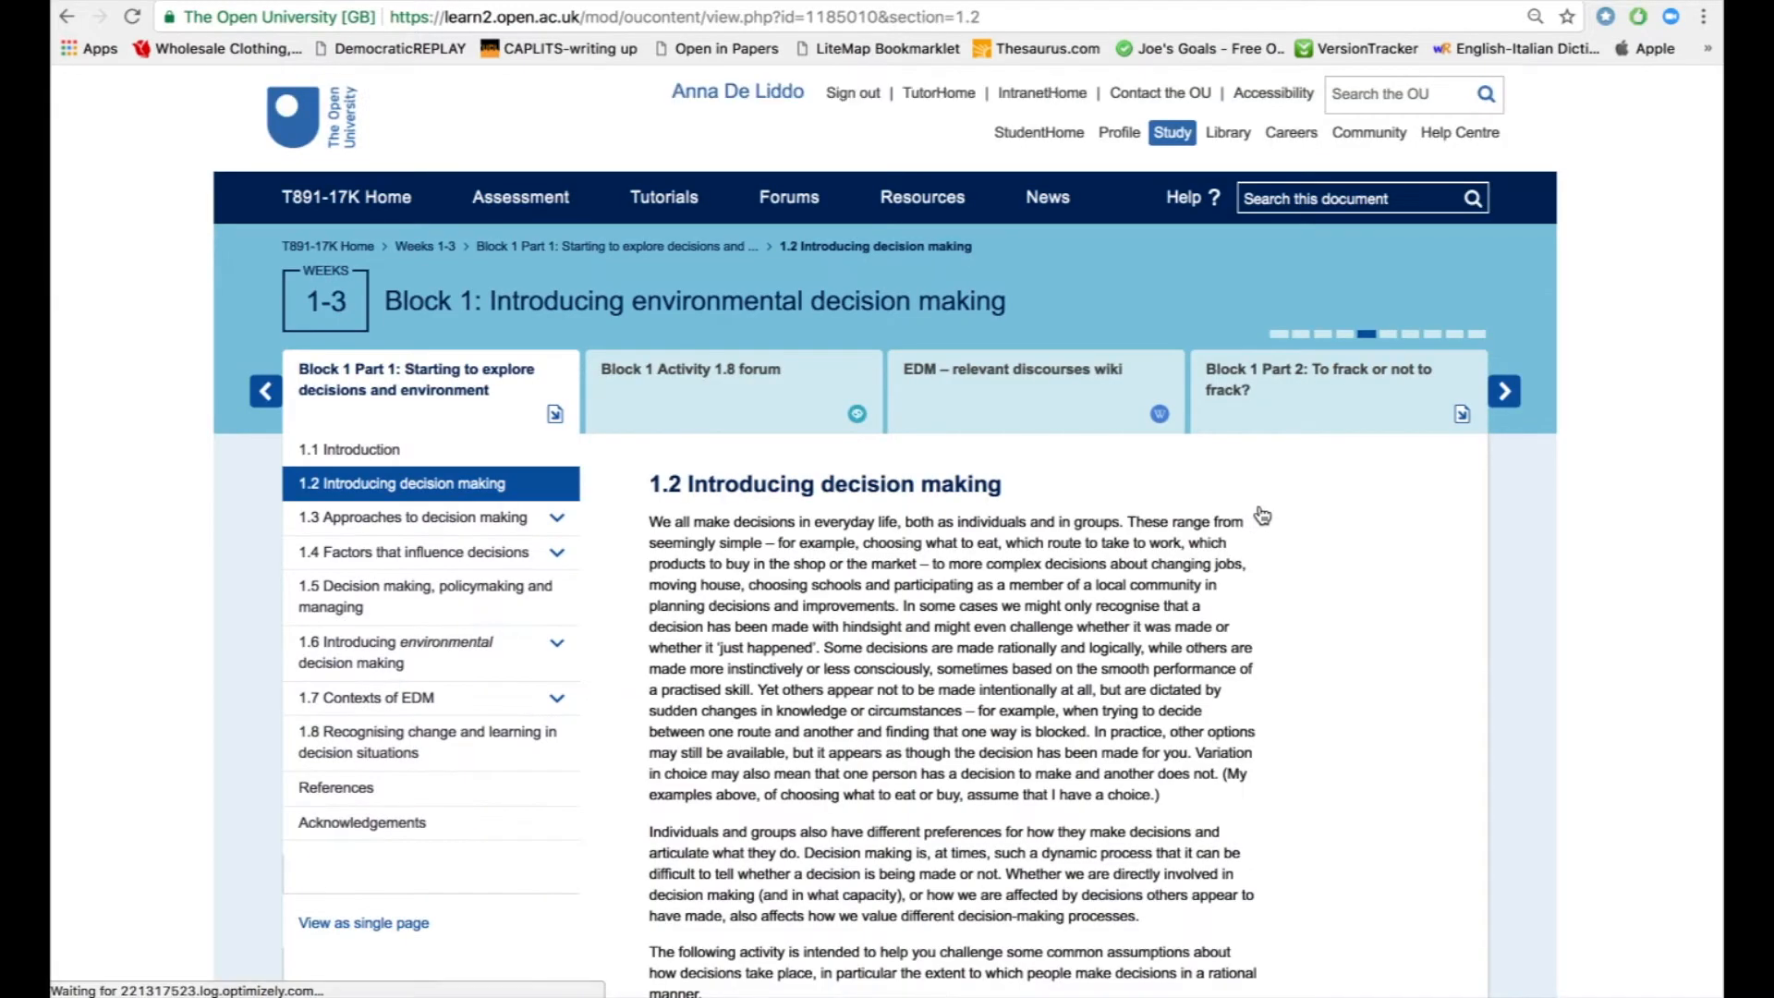
{"action": "scroll", "coordinate": [1175, 594], "scroll_direction": "down", "scroll_amount": 5}
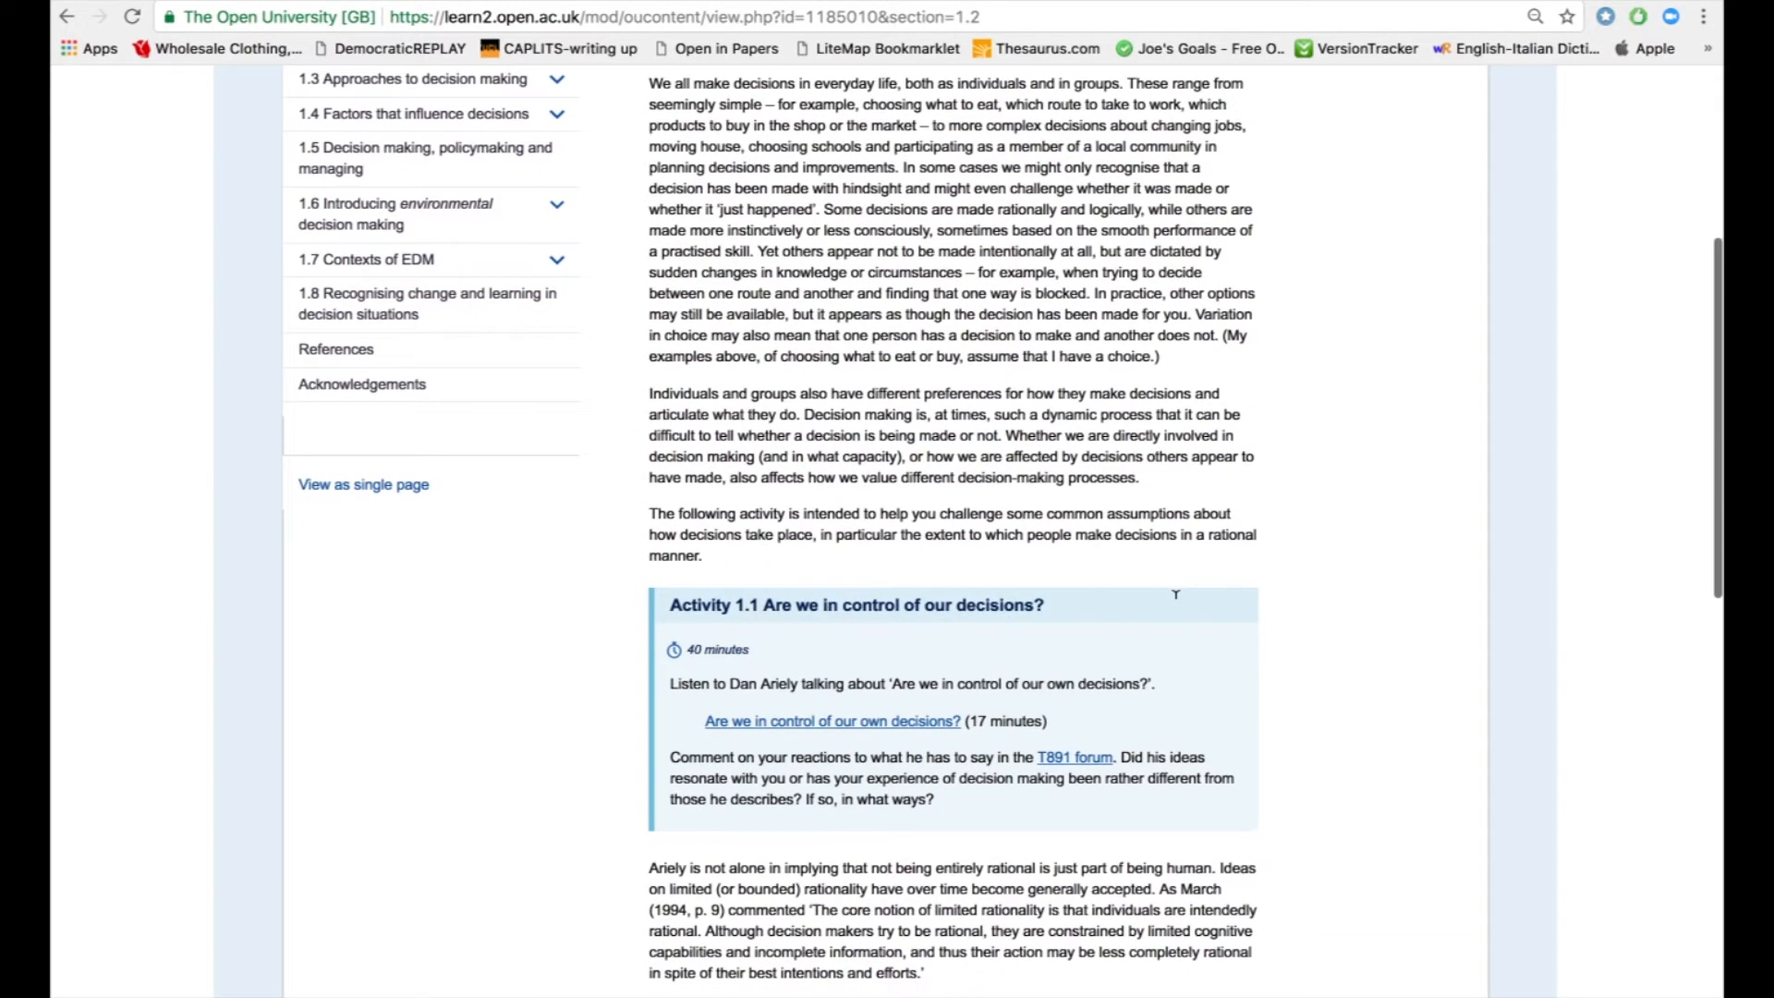
{"action": "scroll", "coordinate": [1175, 594], "scroll_direction": "up", "scroll_amount": 2}
{"action": "left_click_drag", "start_coordinate": [650, 165], "coordinate": [1014, 182]}
{"action": "key", "text": "super+c"}
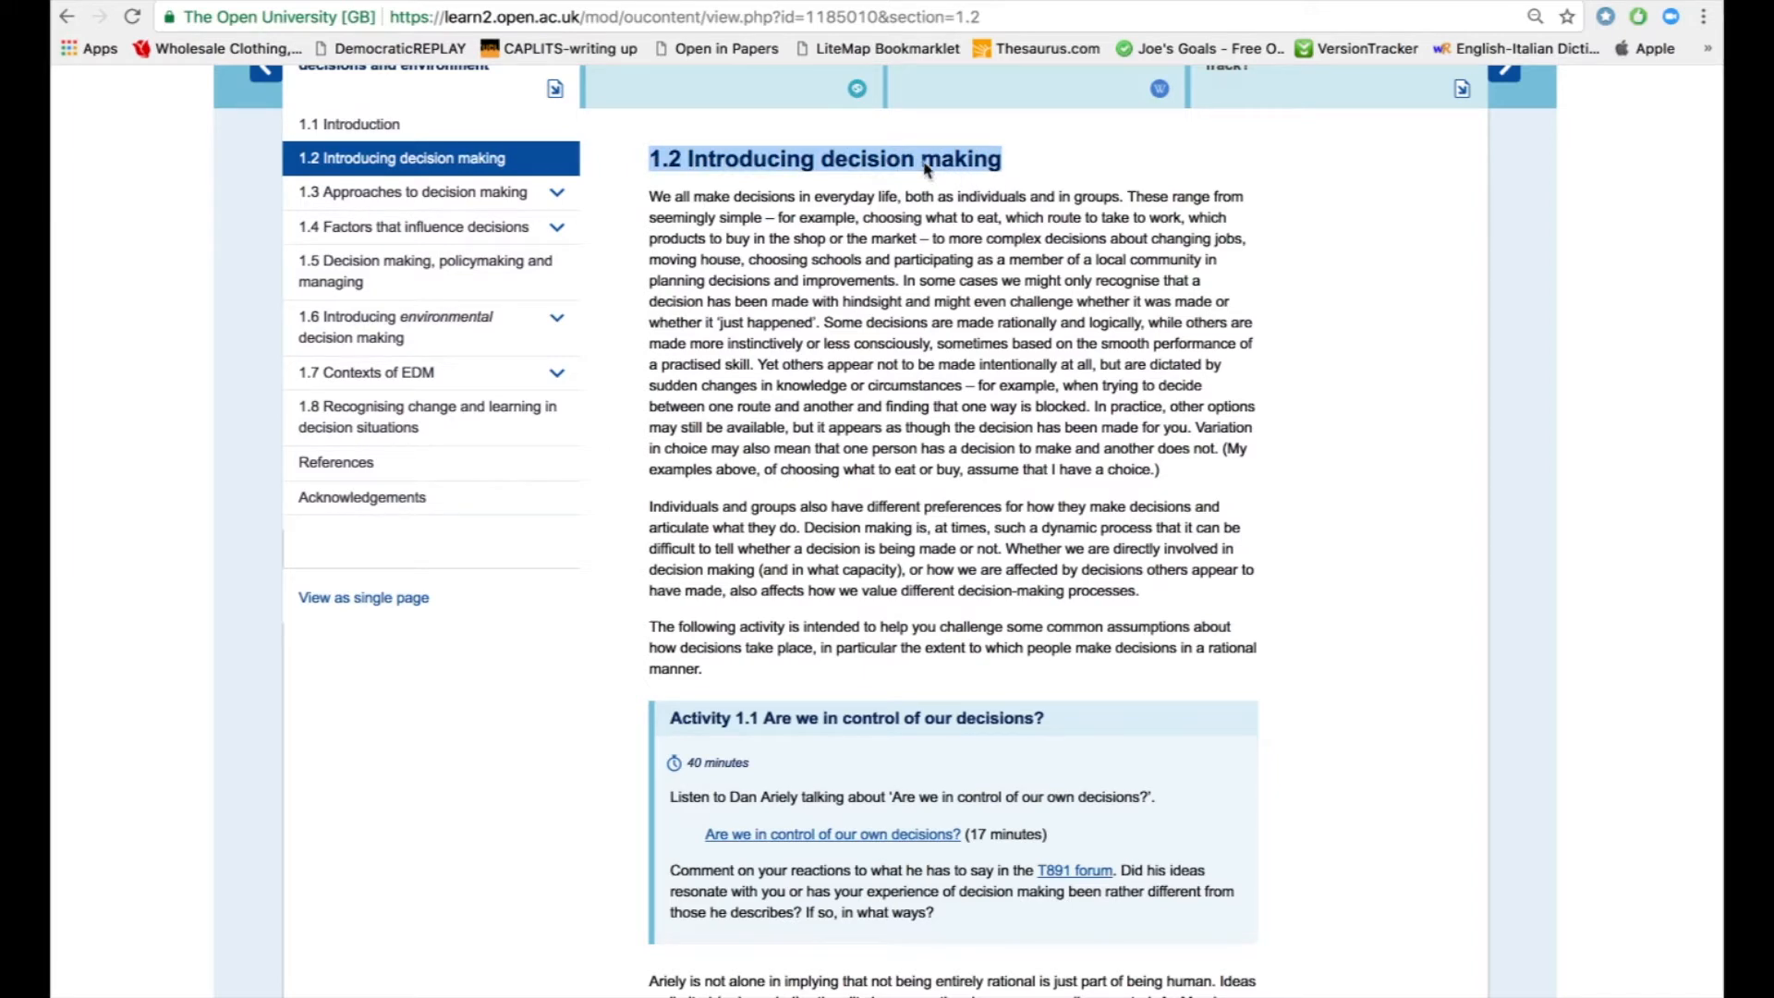
{"action": "left_click", "coordinate": [846, 52]}
{"action": "left_click", "coordinate": [77, 116]}
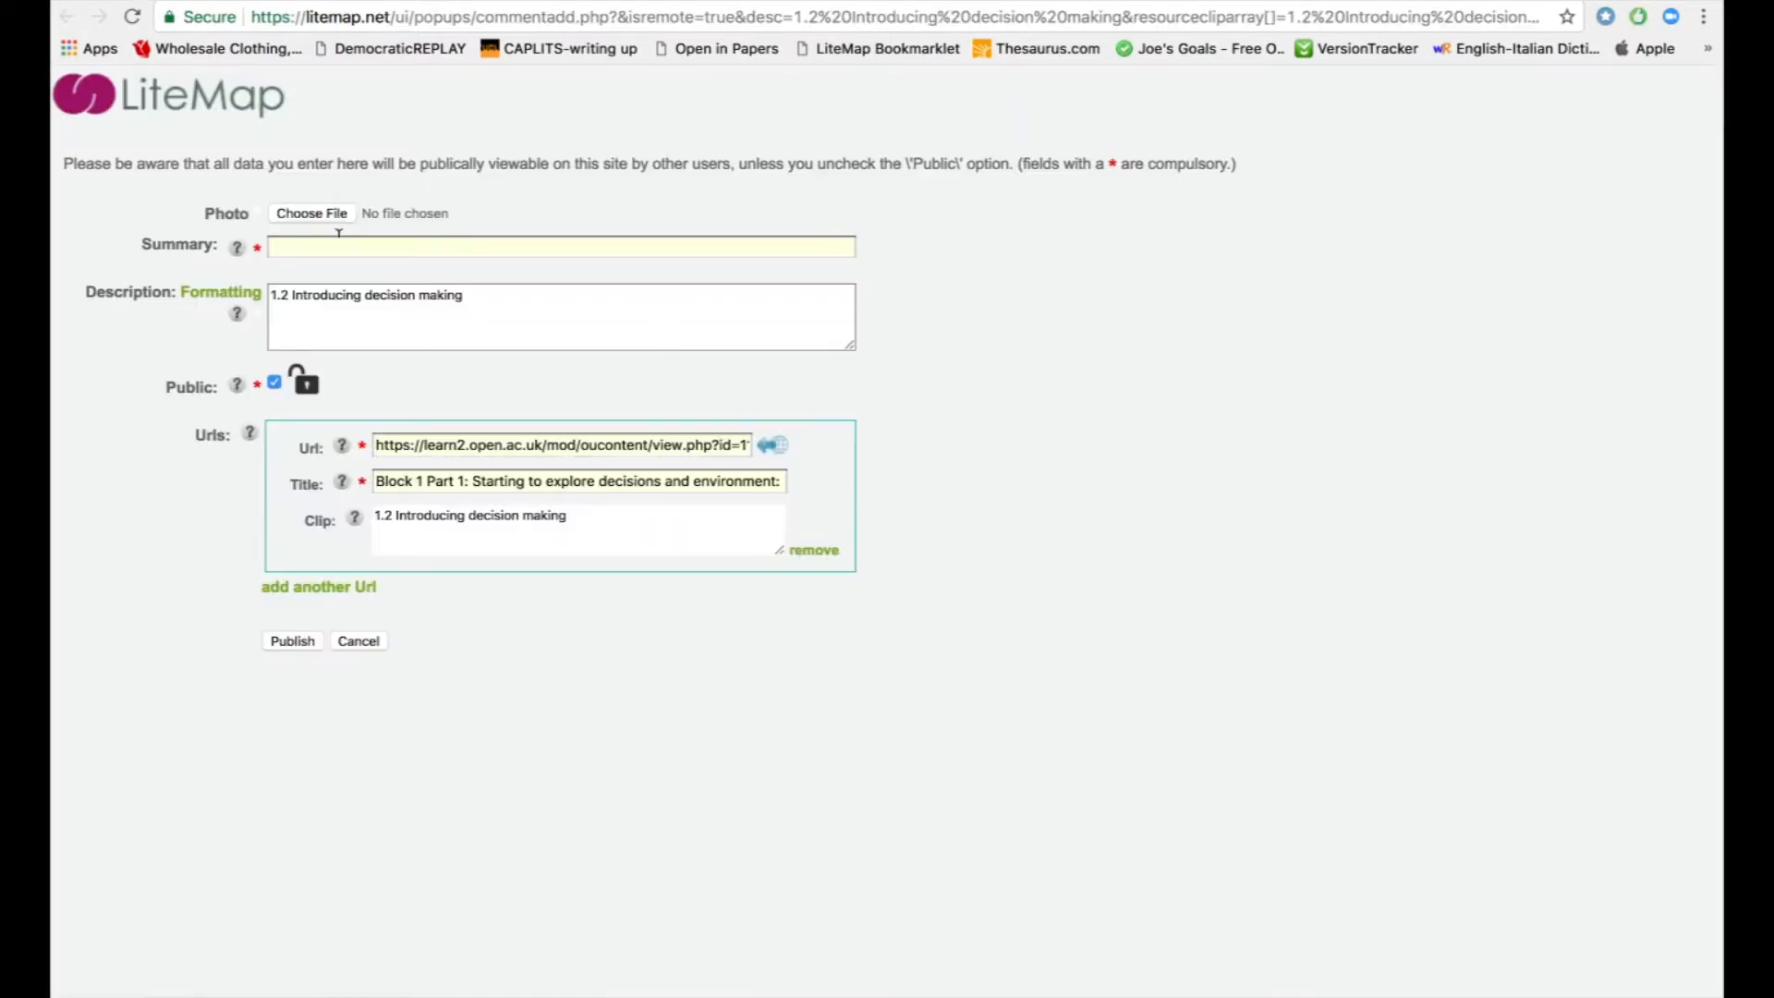
- Set the comment's summary to "1.2 Introducing decision making" and publish it
{"action": "left_click", "coordinate": [324, 244]}
{"action": "key", "text": "super+v"}
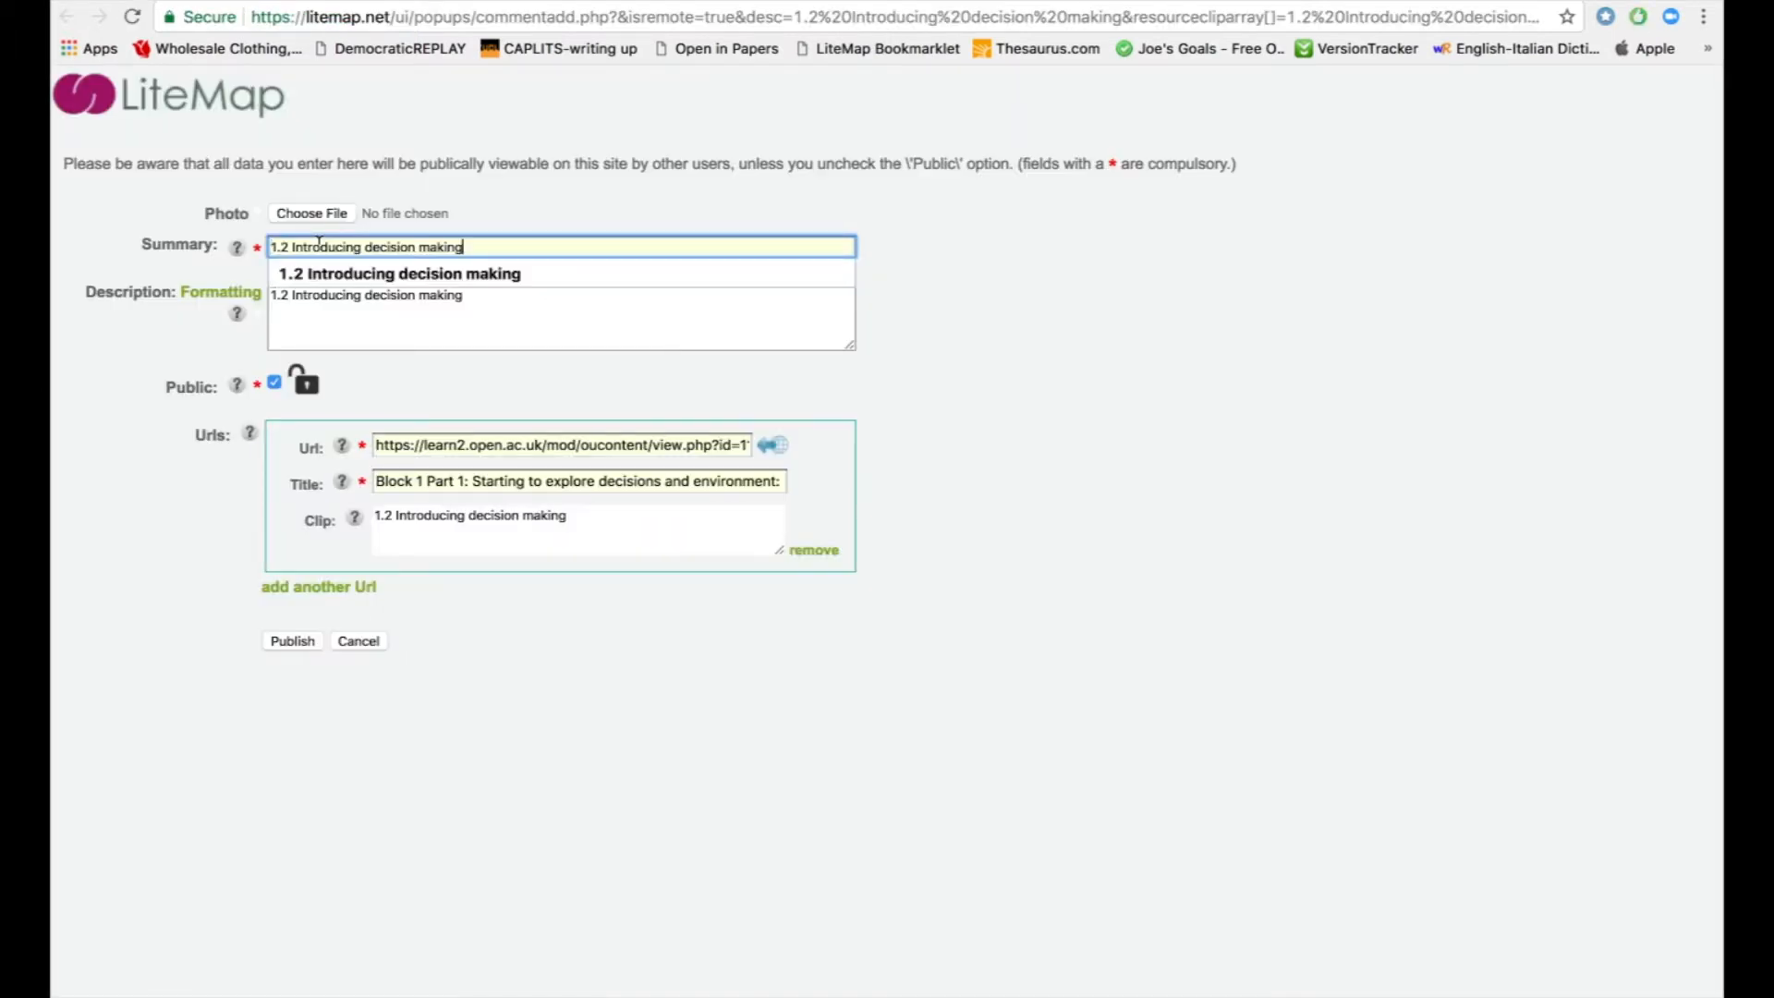
{"action": "left_click", "coordinate": [342, 270]}
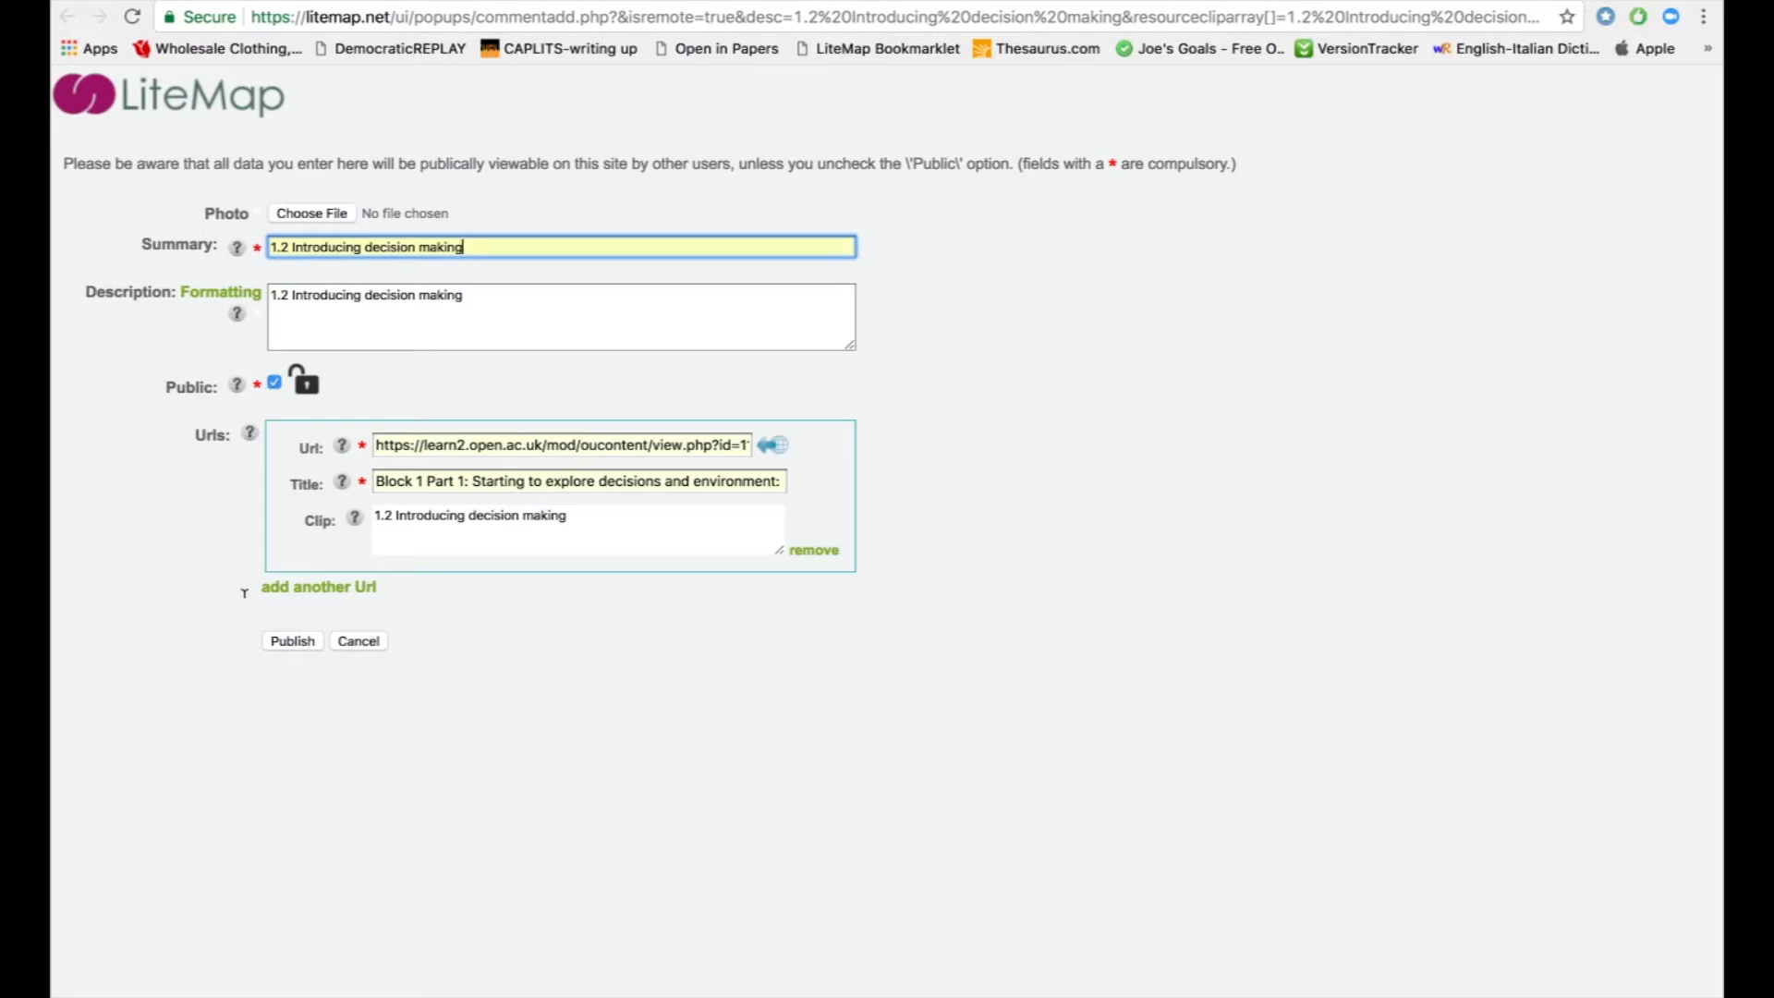
{"action": "left_click", "coordinate": [285, 641]}
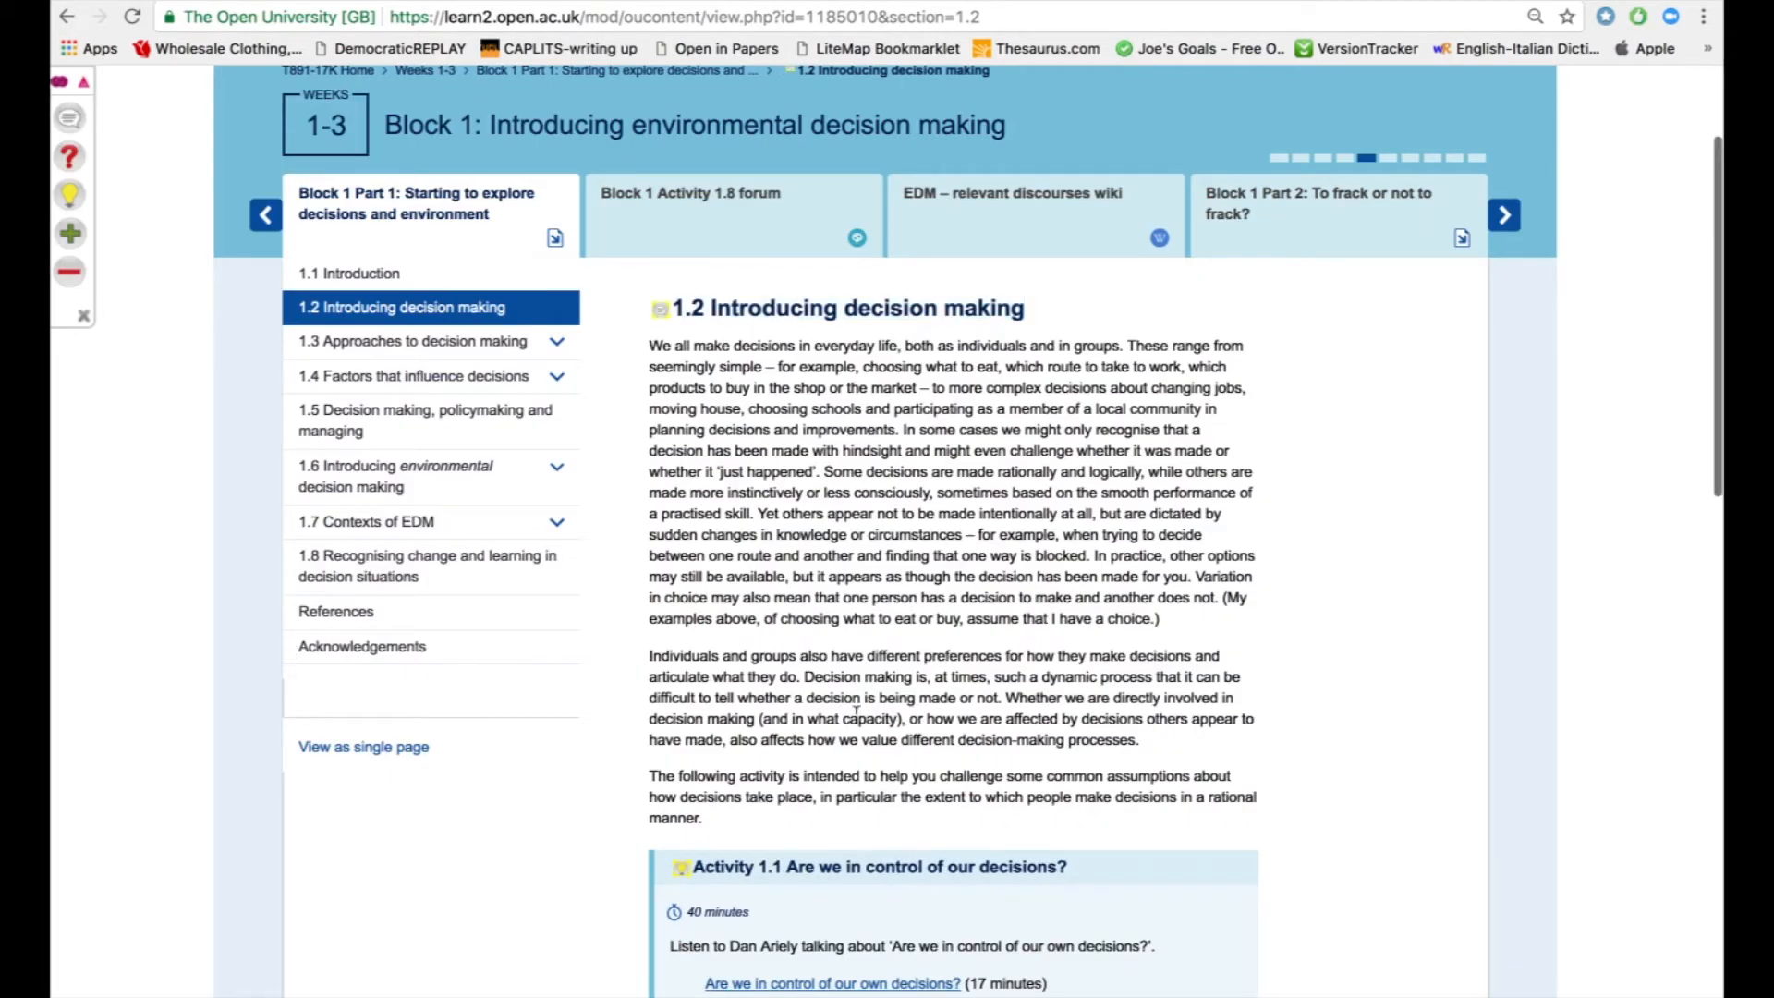
- Review the rest of section 1.2 and inspect the idea marker on the Activity 1.1 heading
{"action": "scroll", "coordinate": [856, 711], "scroll_direction": "down", "scroll_amount": 5}
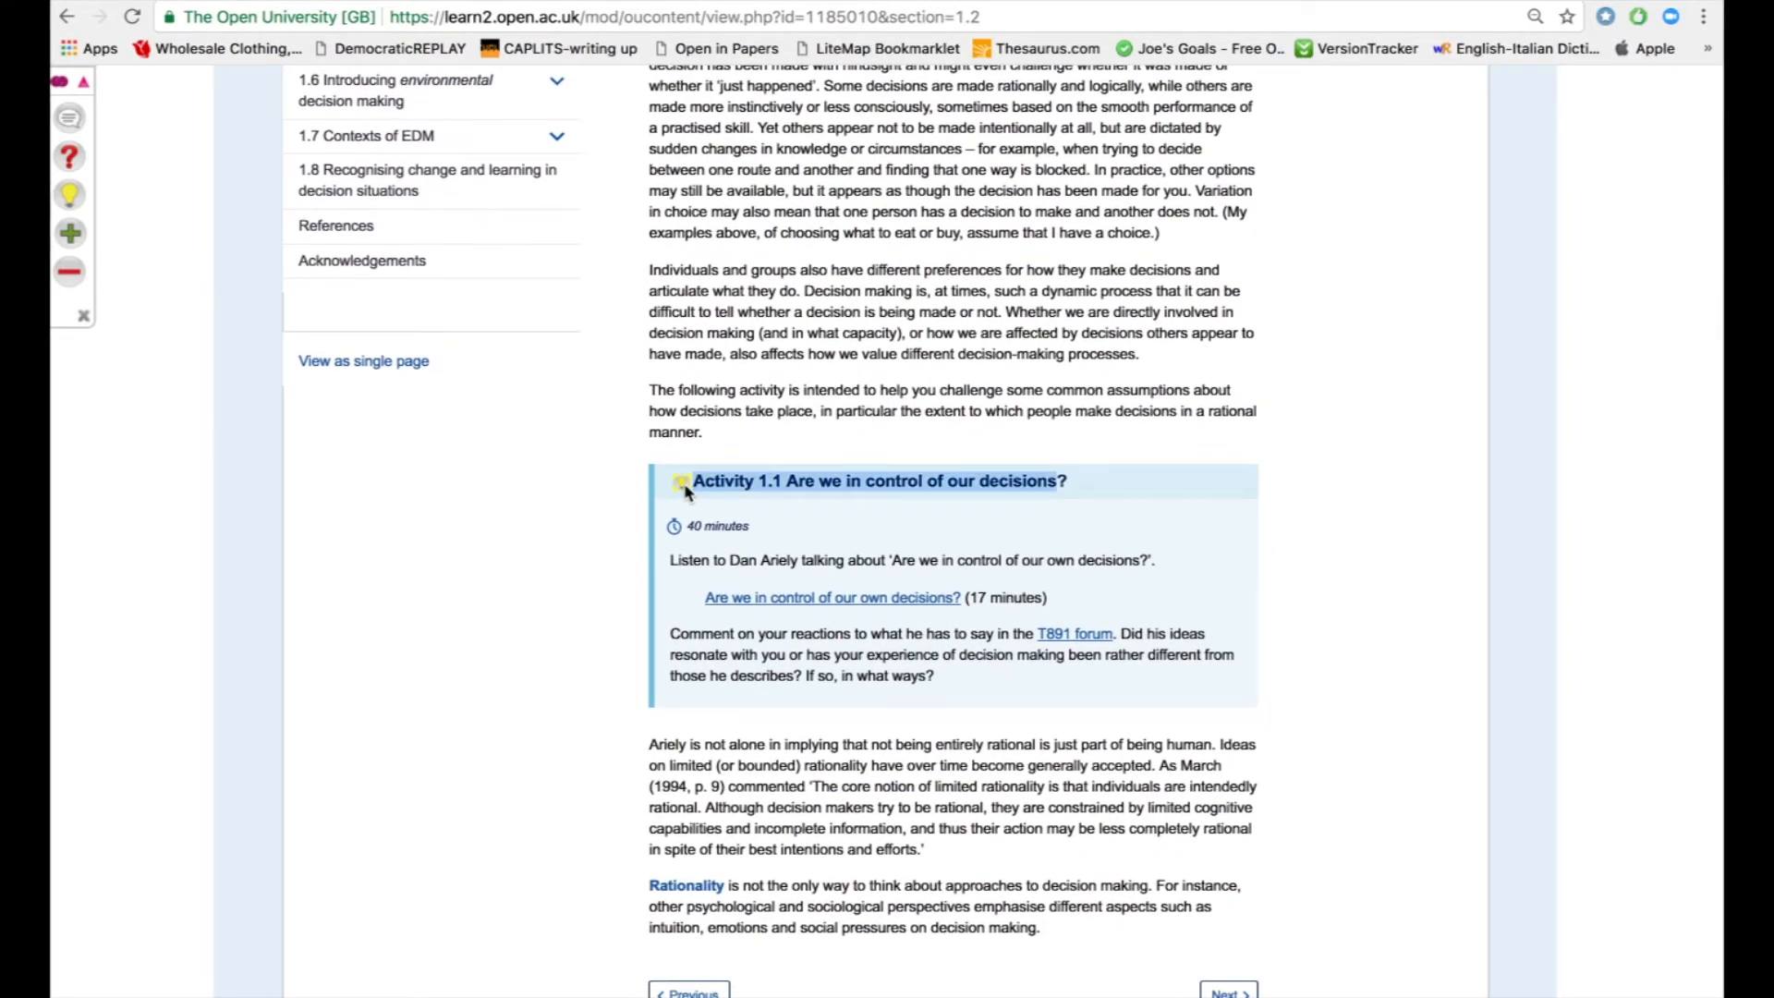
{"action": "scroll", "coordinate": [794, 594], "scroll_direction": "down", "scroll_amount": 5}
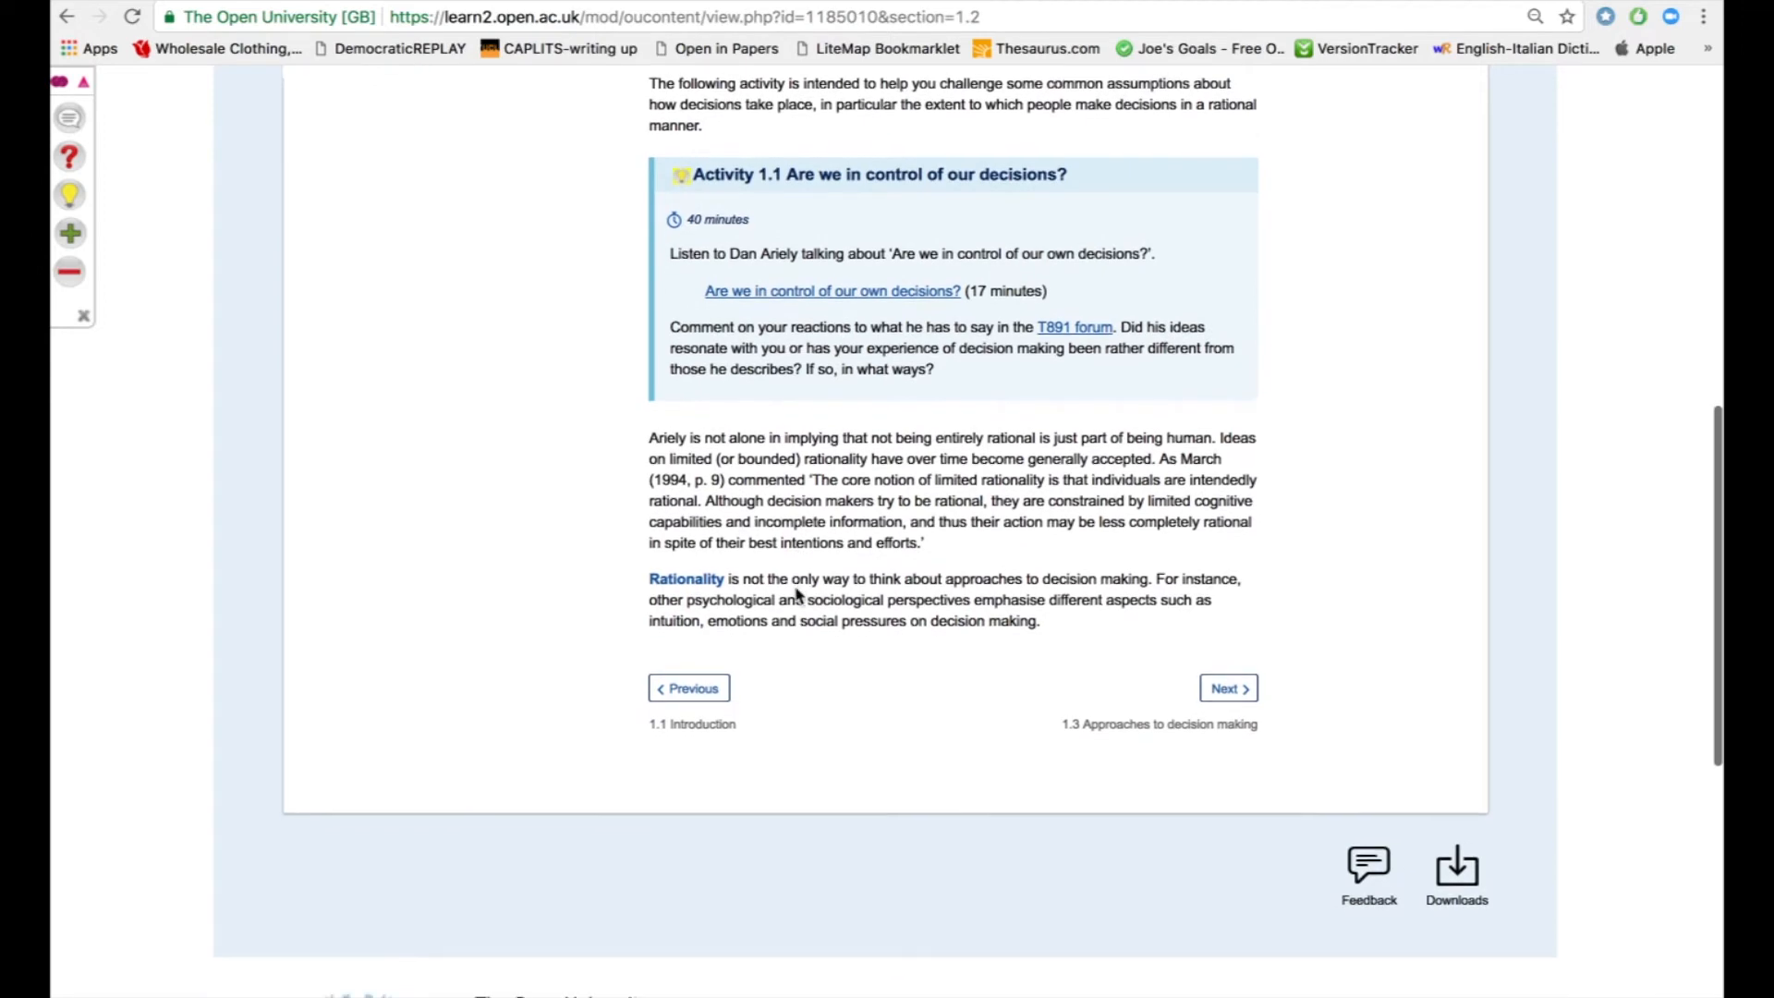
{"action": "scroll", "coordinate": [795, 594], "scroll_direction": "up", "scroll_amount": 4}
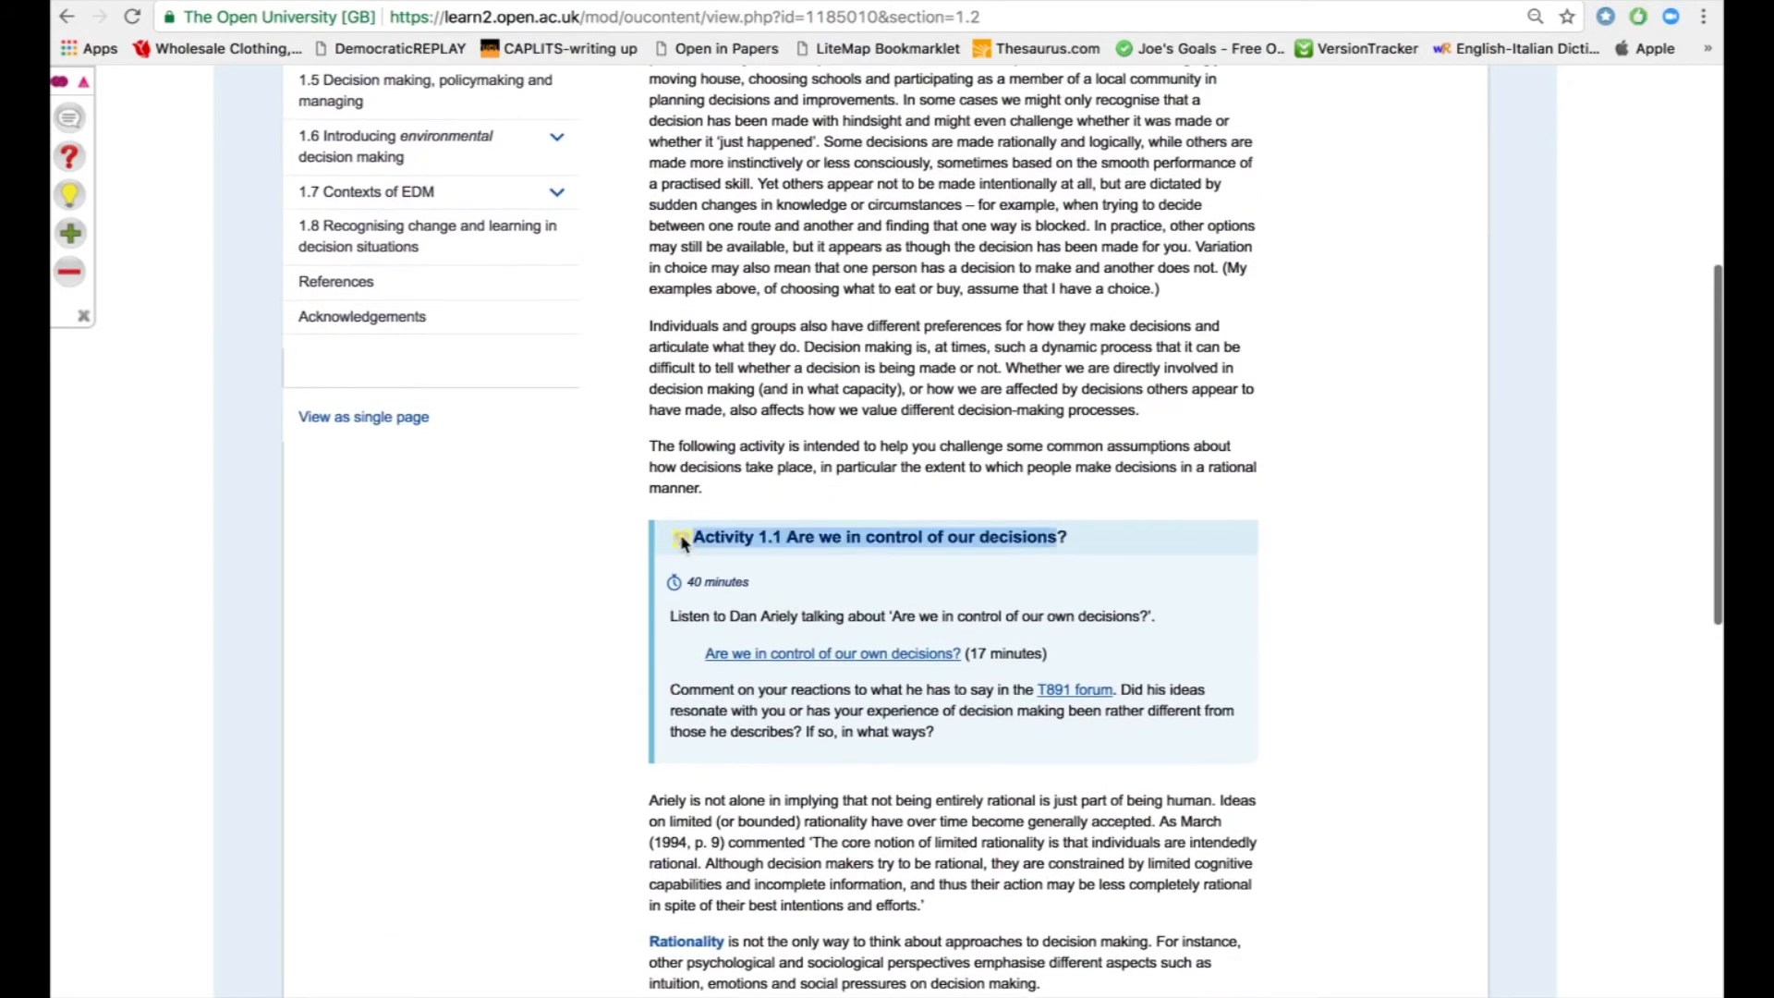
{"action": "mouse_move", "coordinate": [684, 543]}
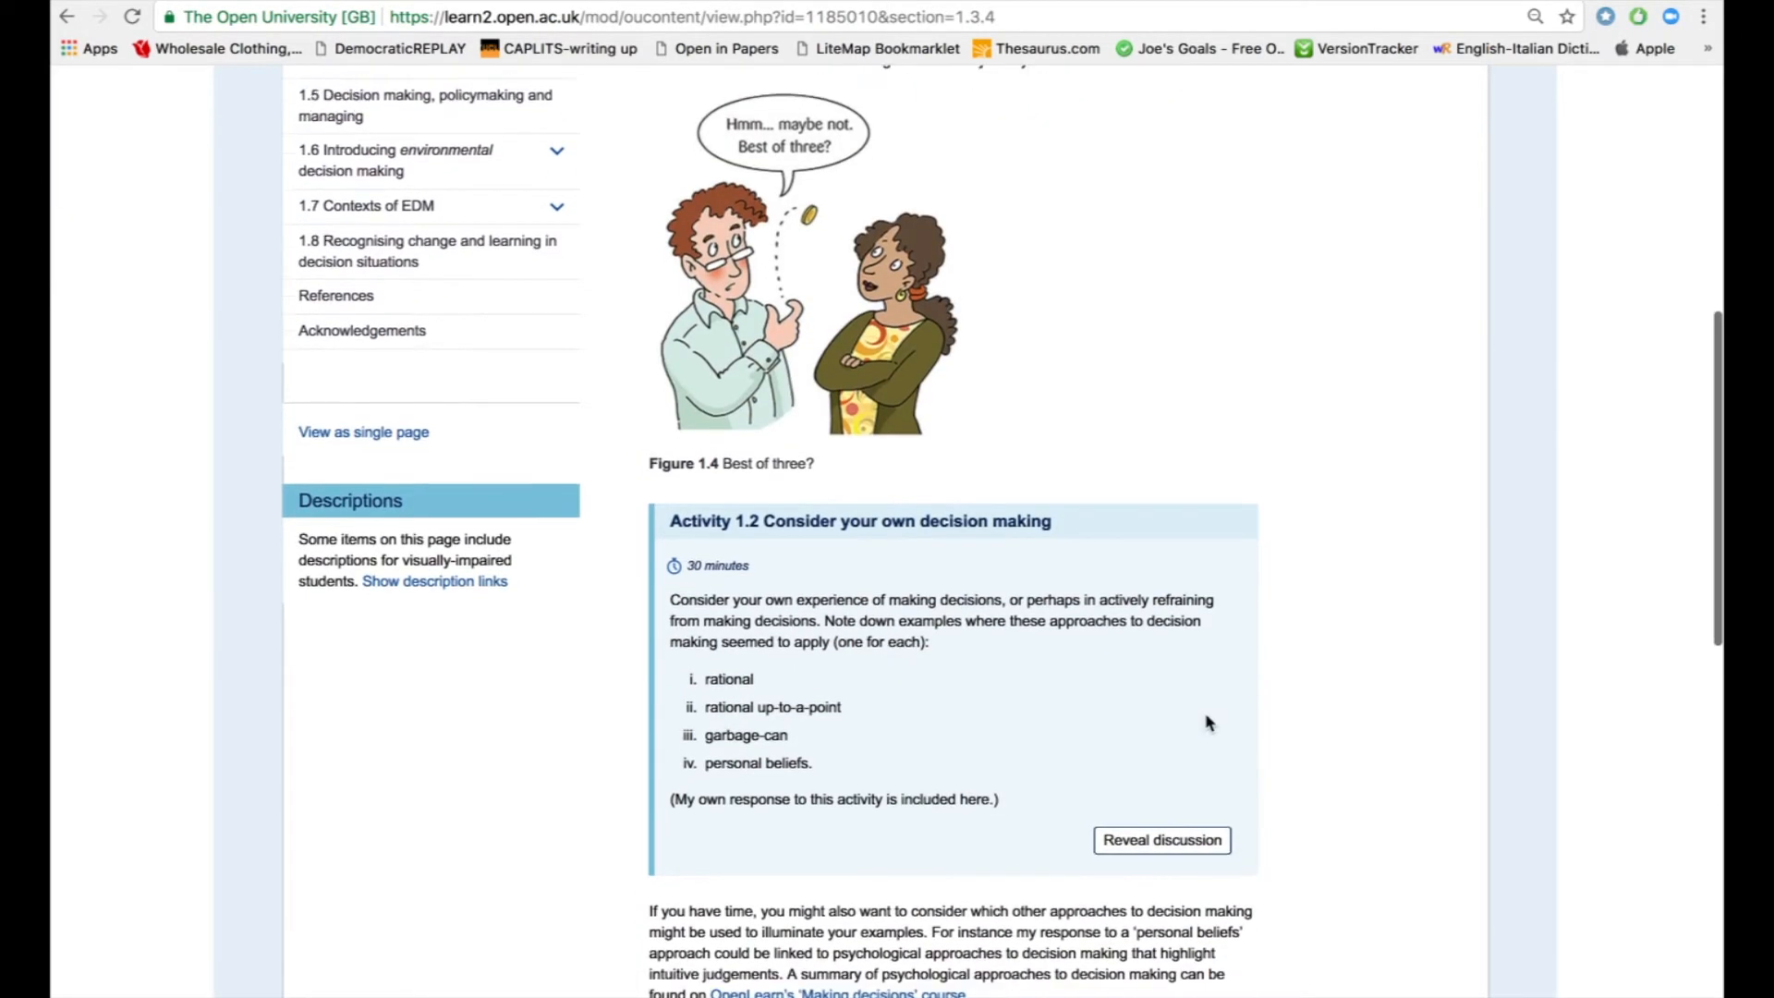
- Reveal the discussion of Activity 1.2 and start a LiteMap idea from its point iii about the hedgerow removal
{"action": "scroll", "coordinate": [1208, 721], "scroll_direction": "down", "scroll_amount": 2}
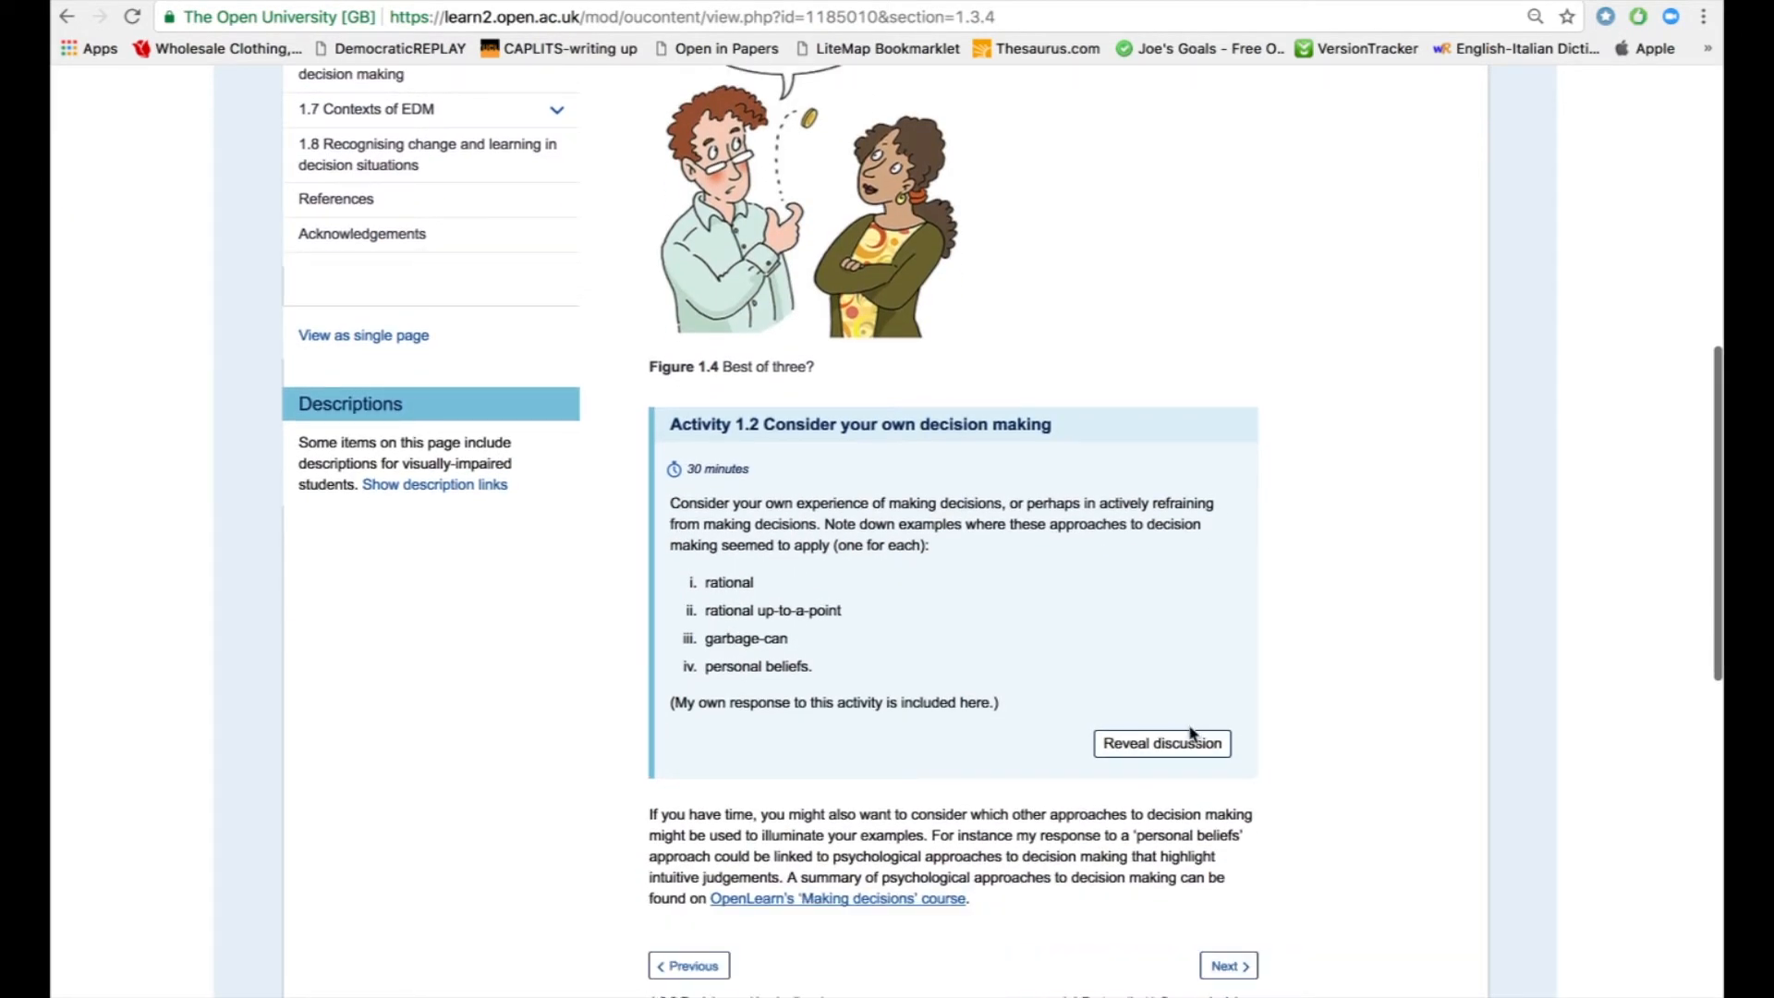
{"action": "left_click", "coordinate": [1162, 744]}
{"action": "scroll", "coordinate": [1178, 753], "scroll_direction": "down", "scroll_amount": 5}
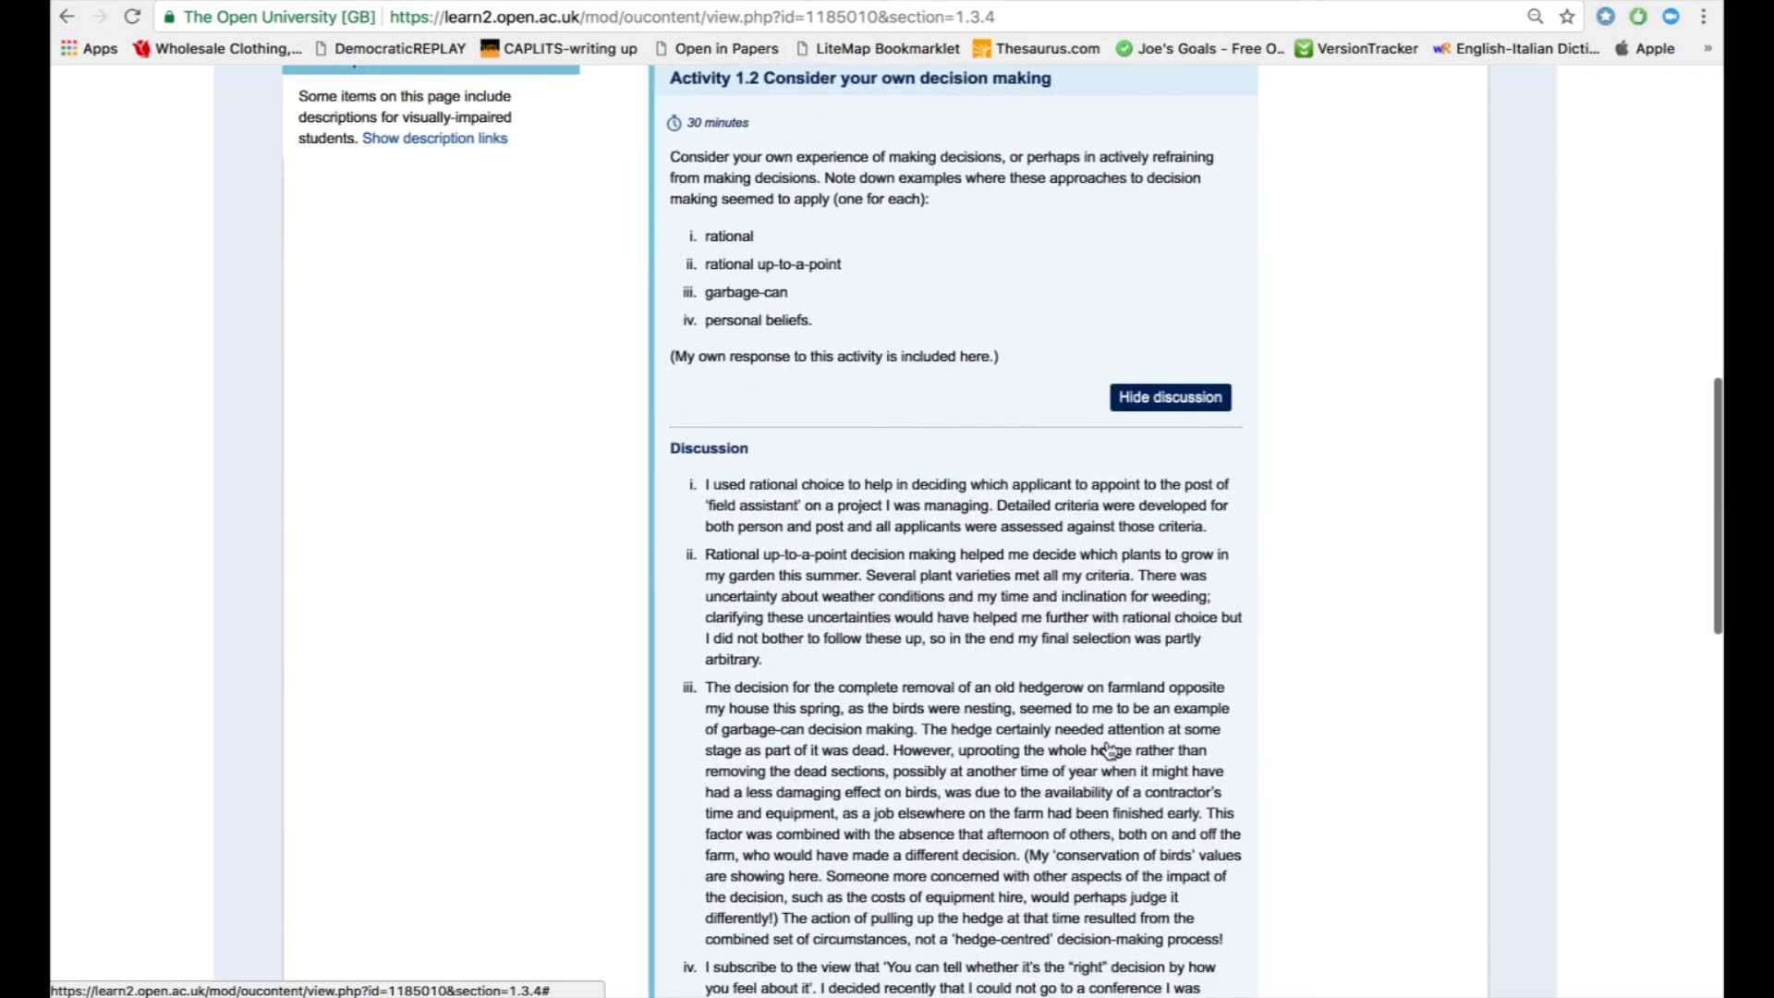
{"action": "left_click_drag", "start_coordinate": [705, 658], "coordinate": [1244, 925]}
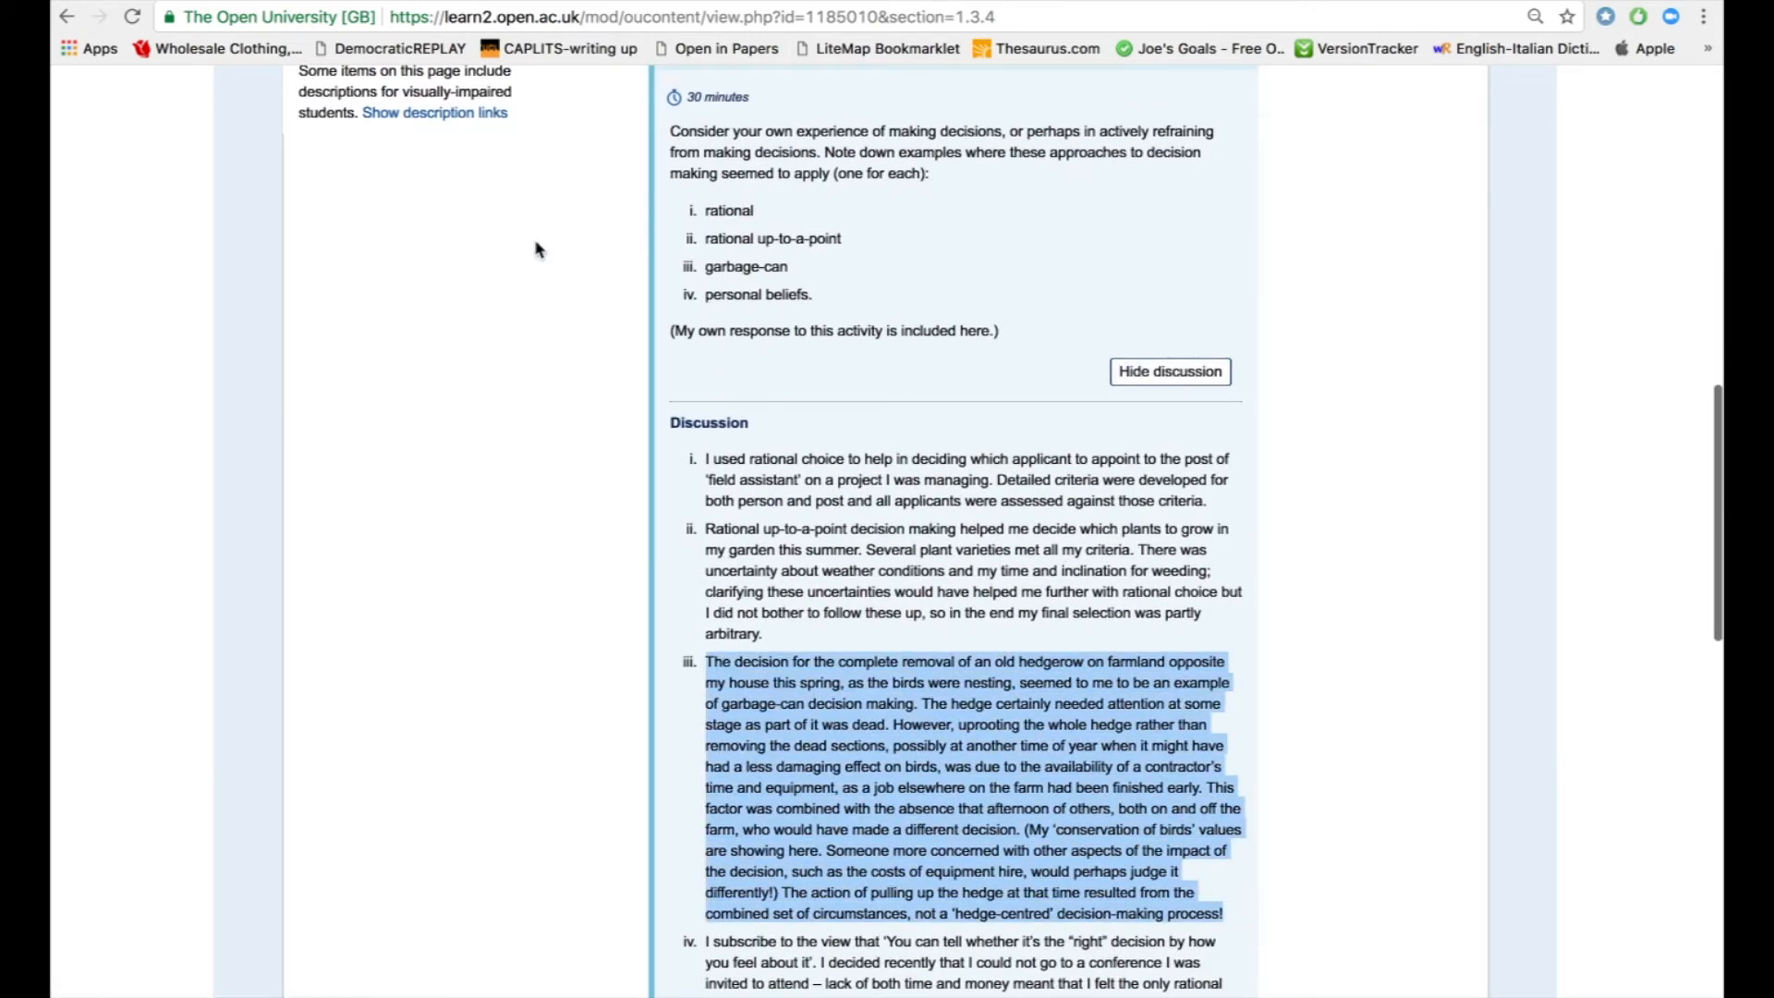
{"action": "left_click", "coordinate": [884, 53]}
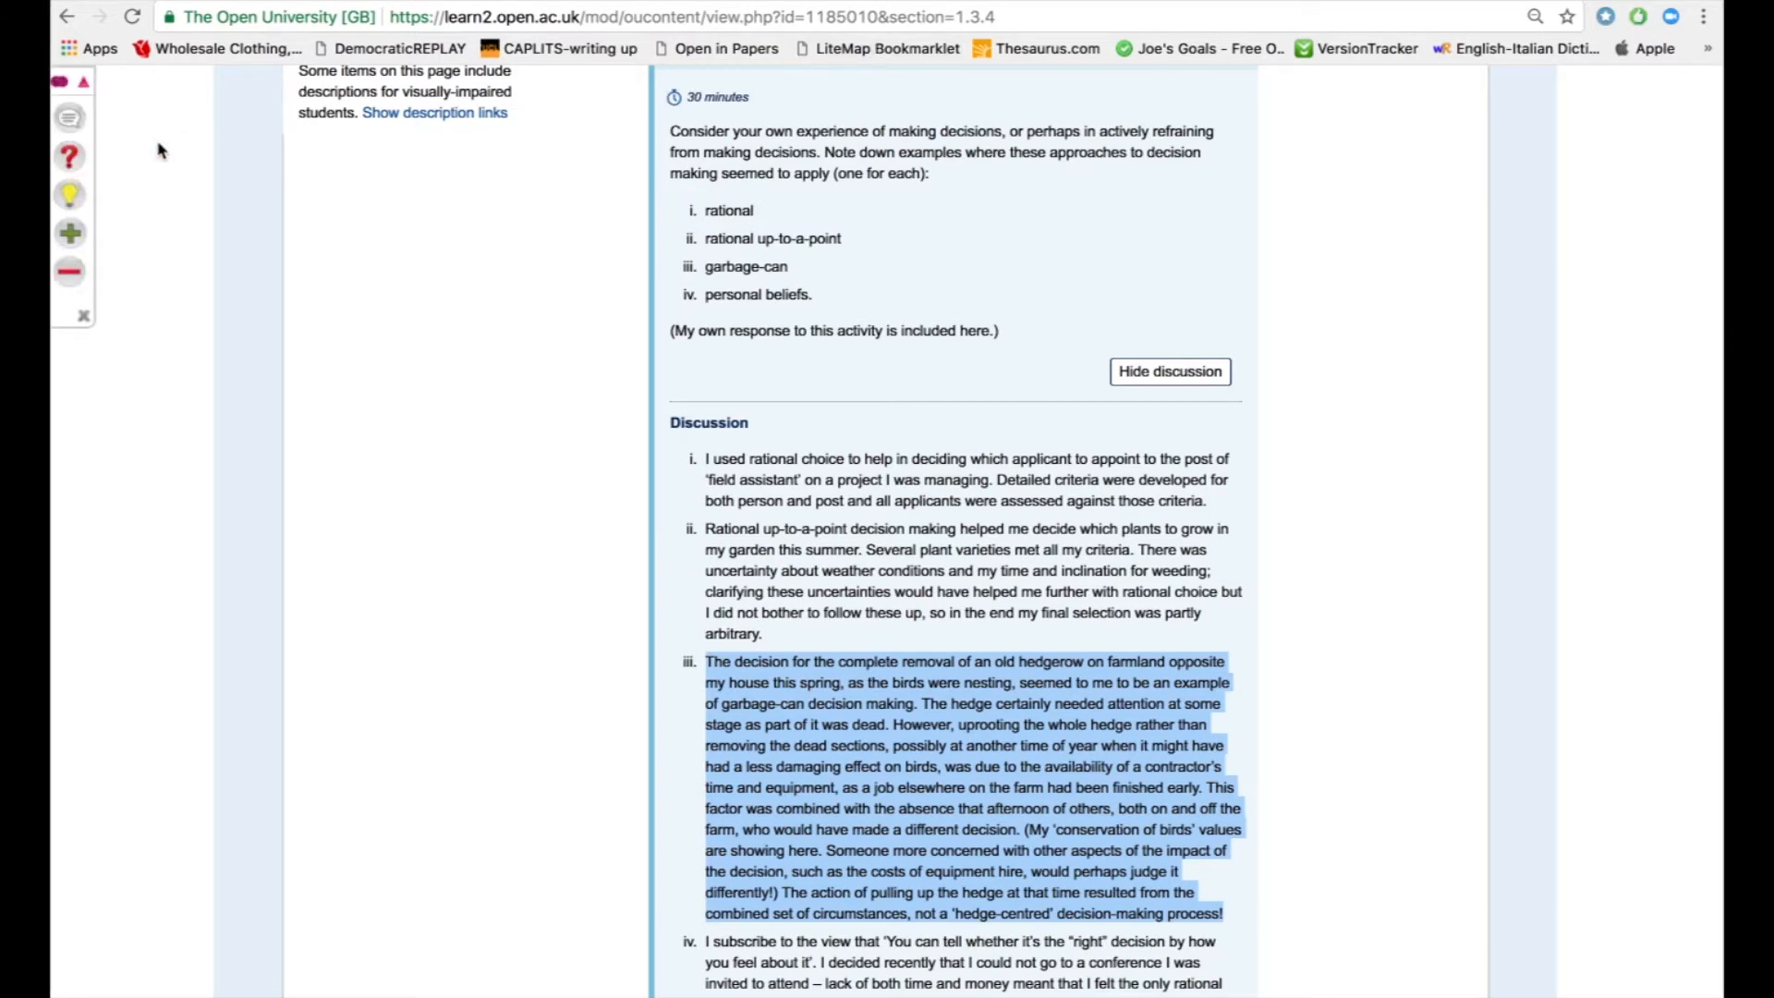
{"action": "left_click", "coordinate": [70, 203]}
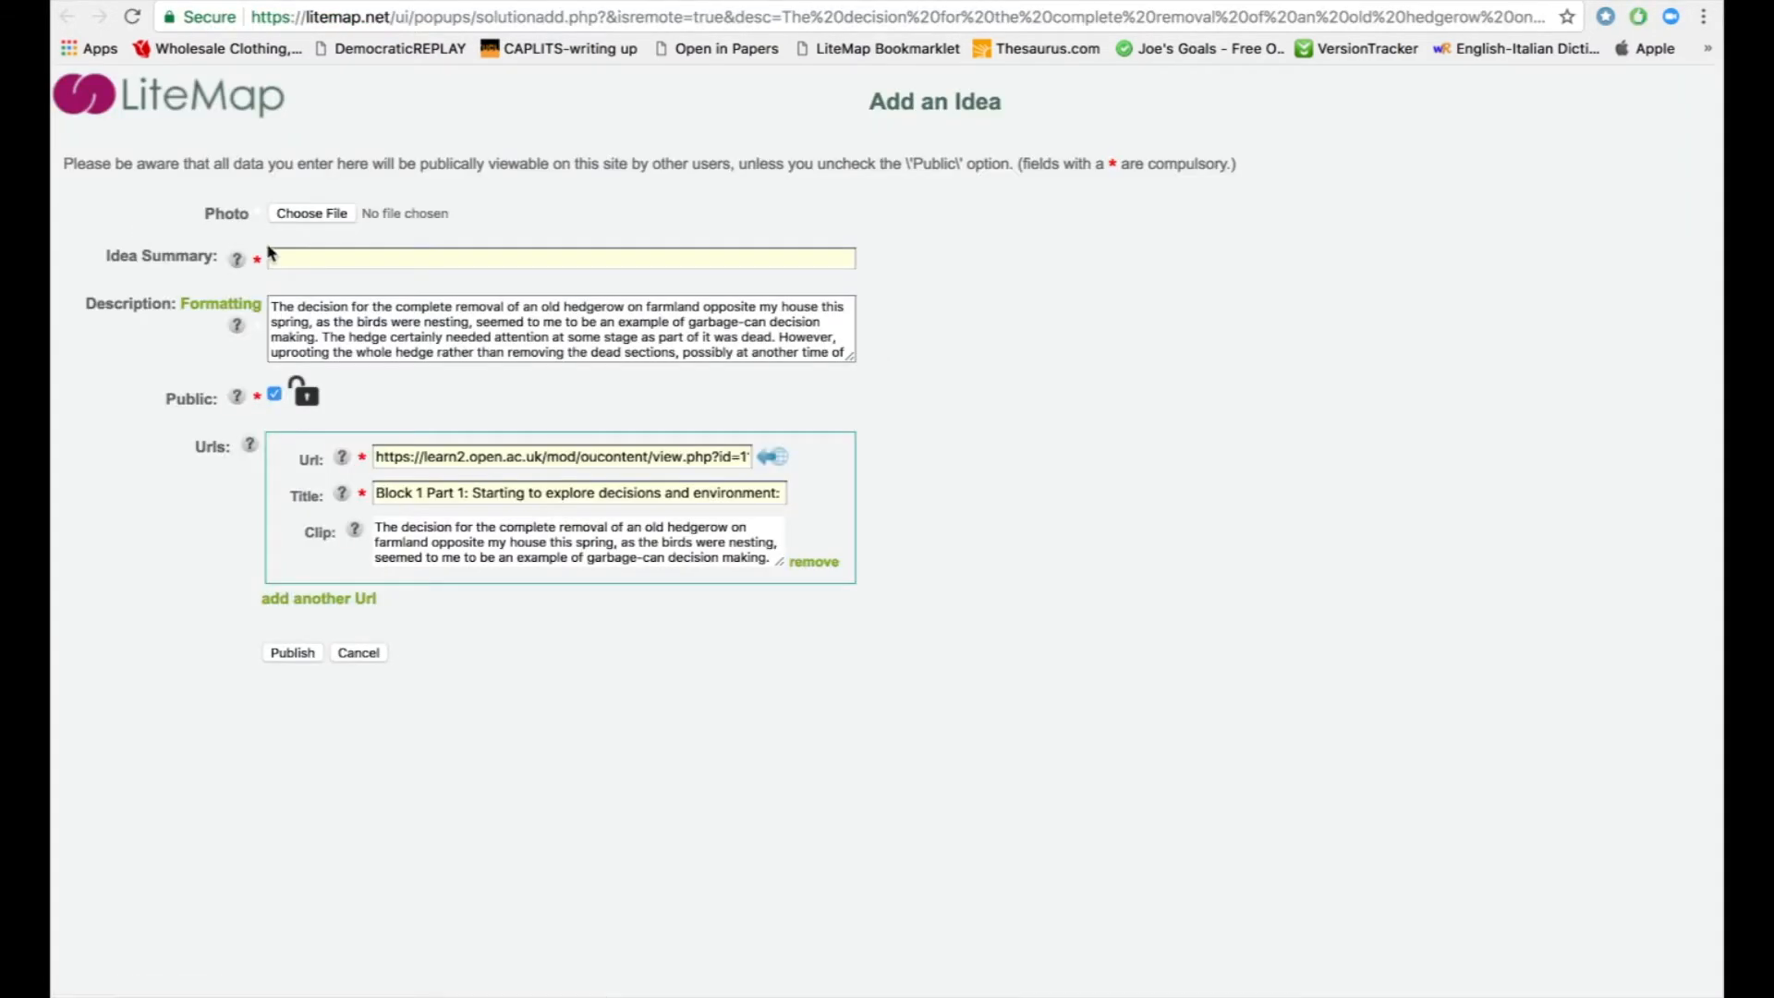
- Set the idea's summary to "Activity 1.2 Consider your own decision making" and publish it
{"action": "left_click", "coordinate": [314, 251]}
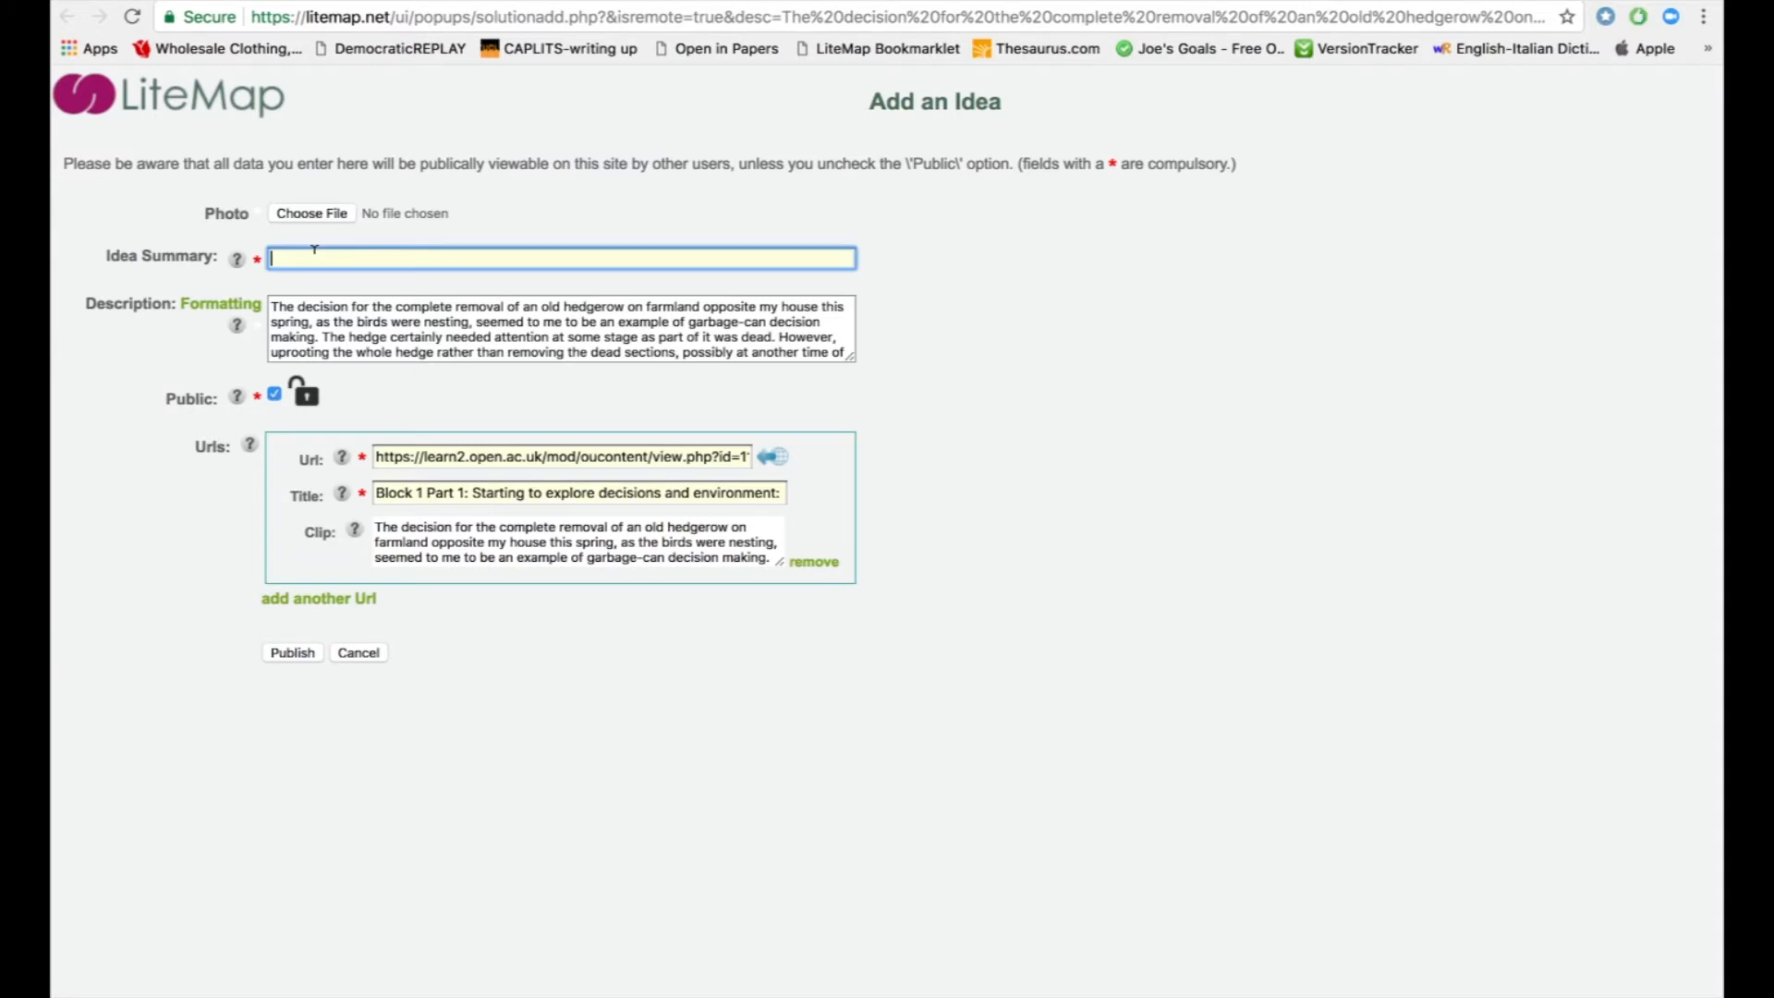
{"action": "type", "text": "Activity"}
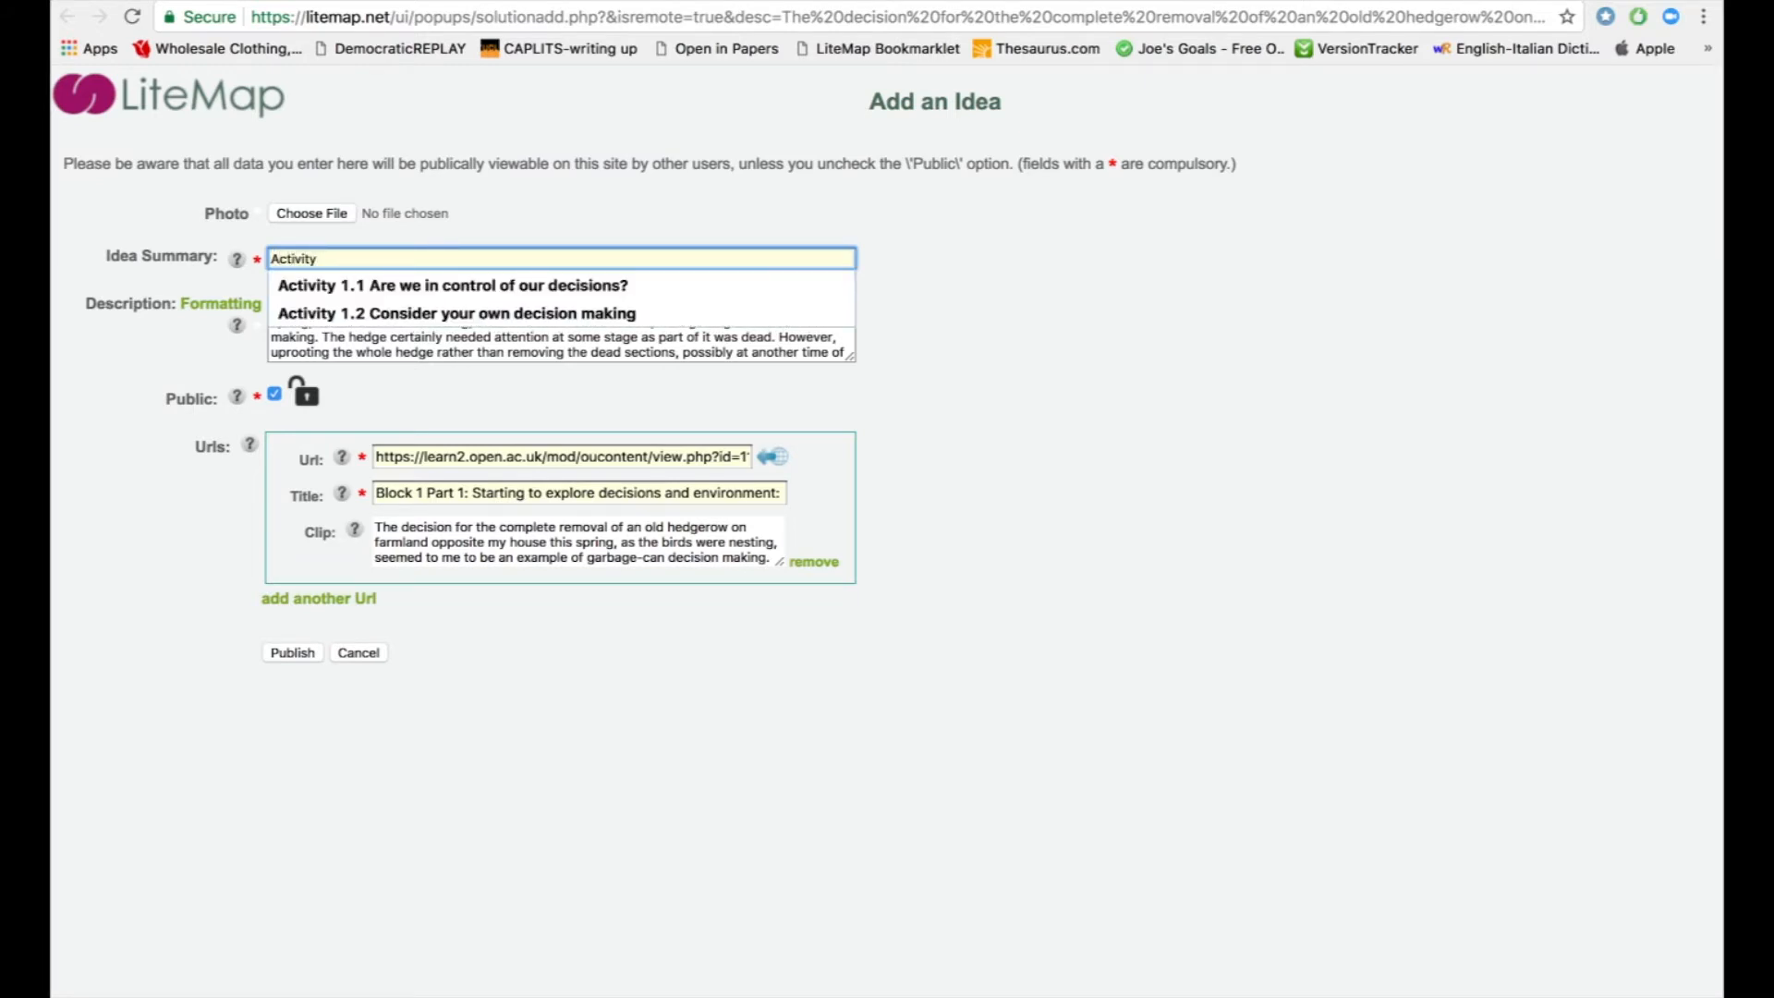
{"action": "key", "text": "Down"}
{"action": "key", "text": "Down"}
{"action": "key", "text": "Return"}
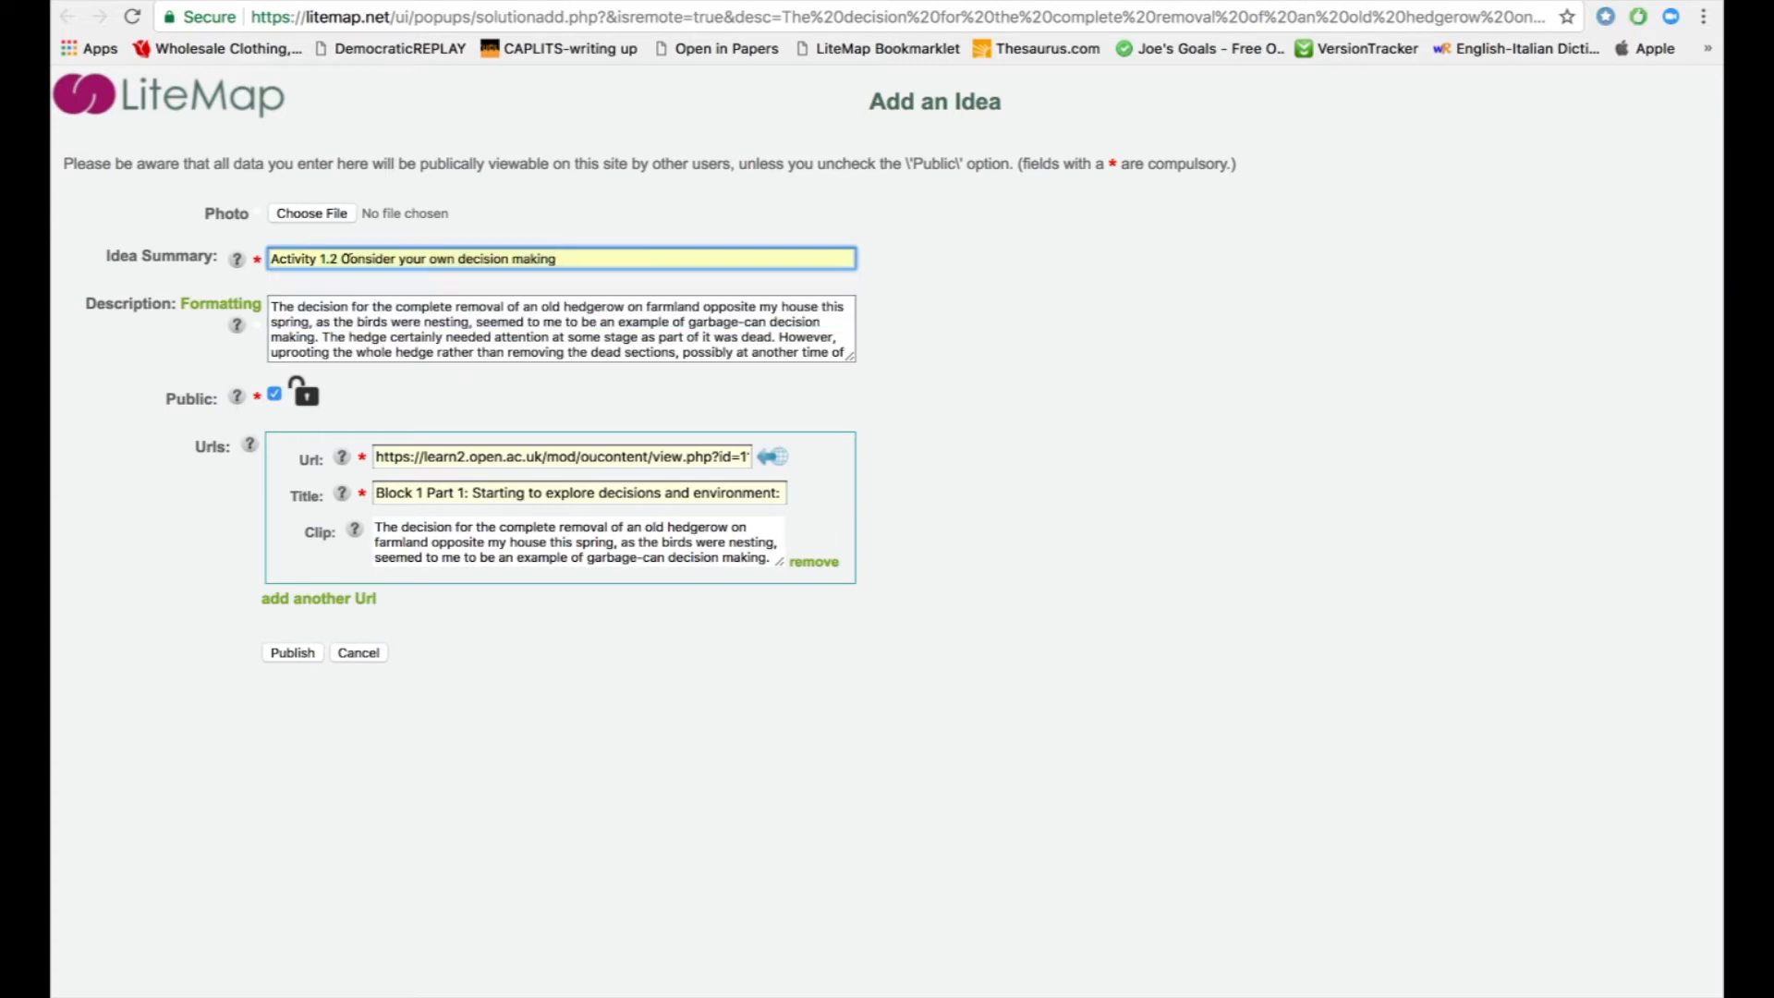
{"action": "left_click", "coordinate": [291, 652]}
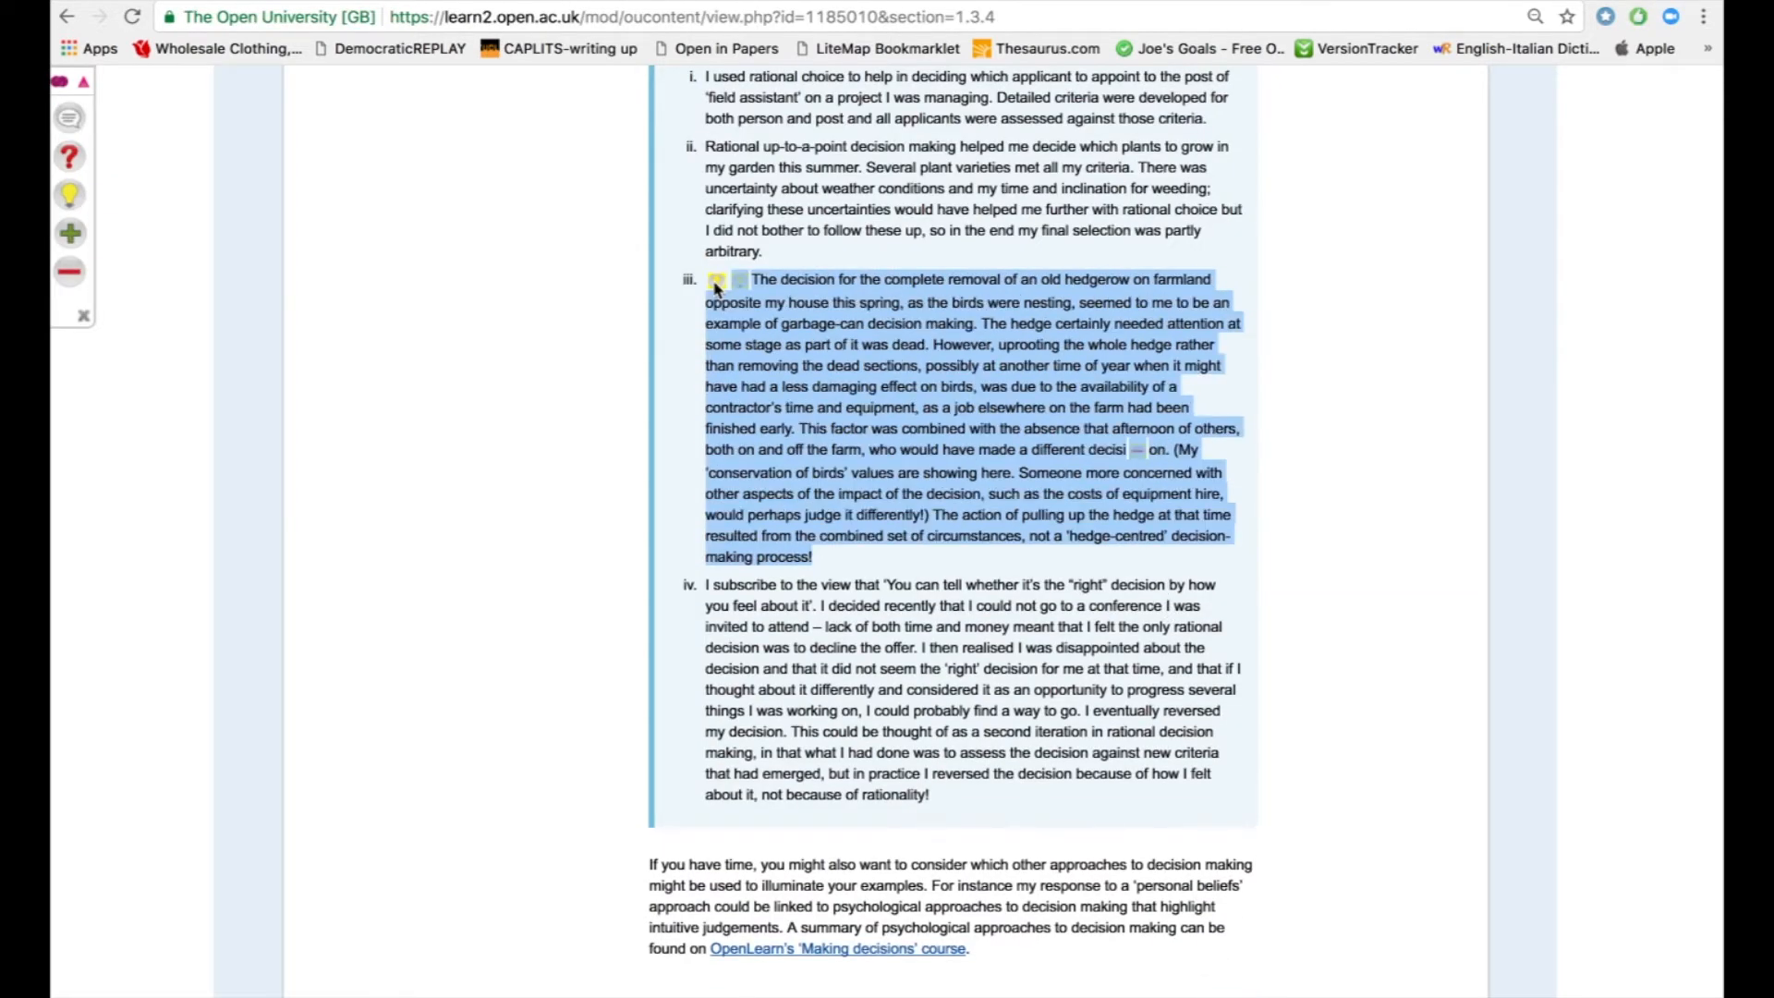
{"action": "left_click", "coordinate": [954, 257]}
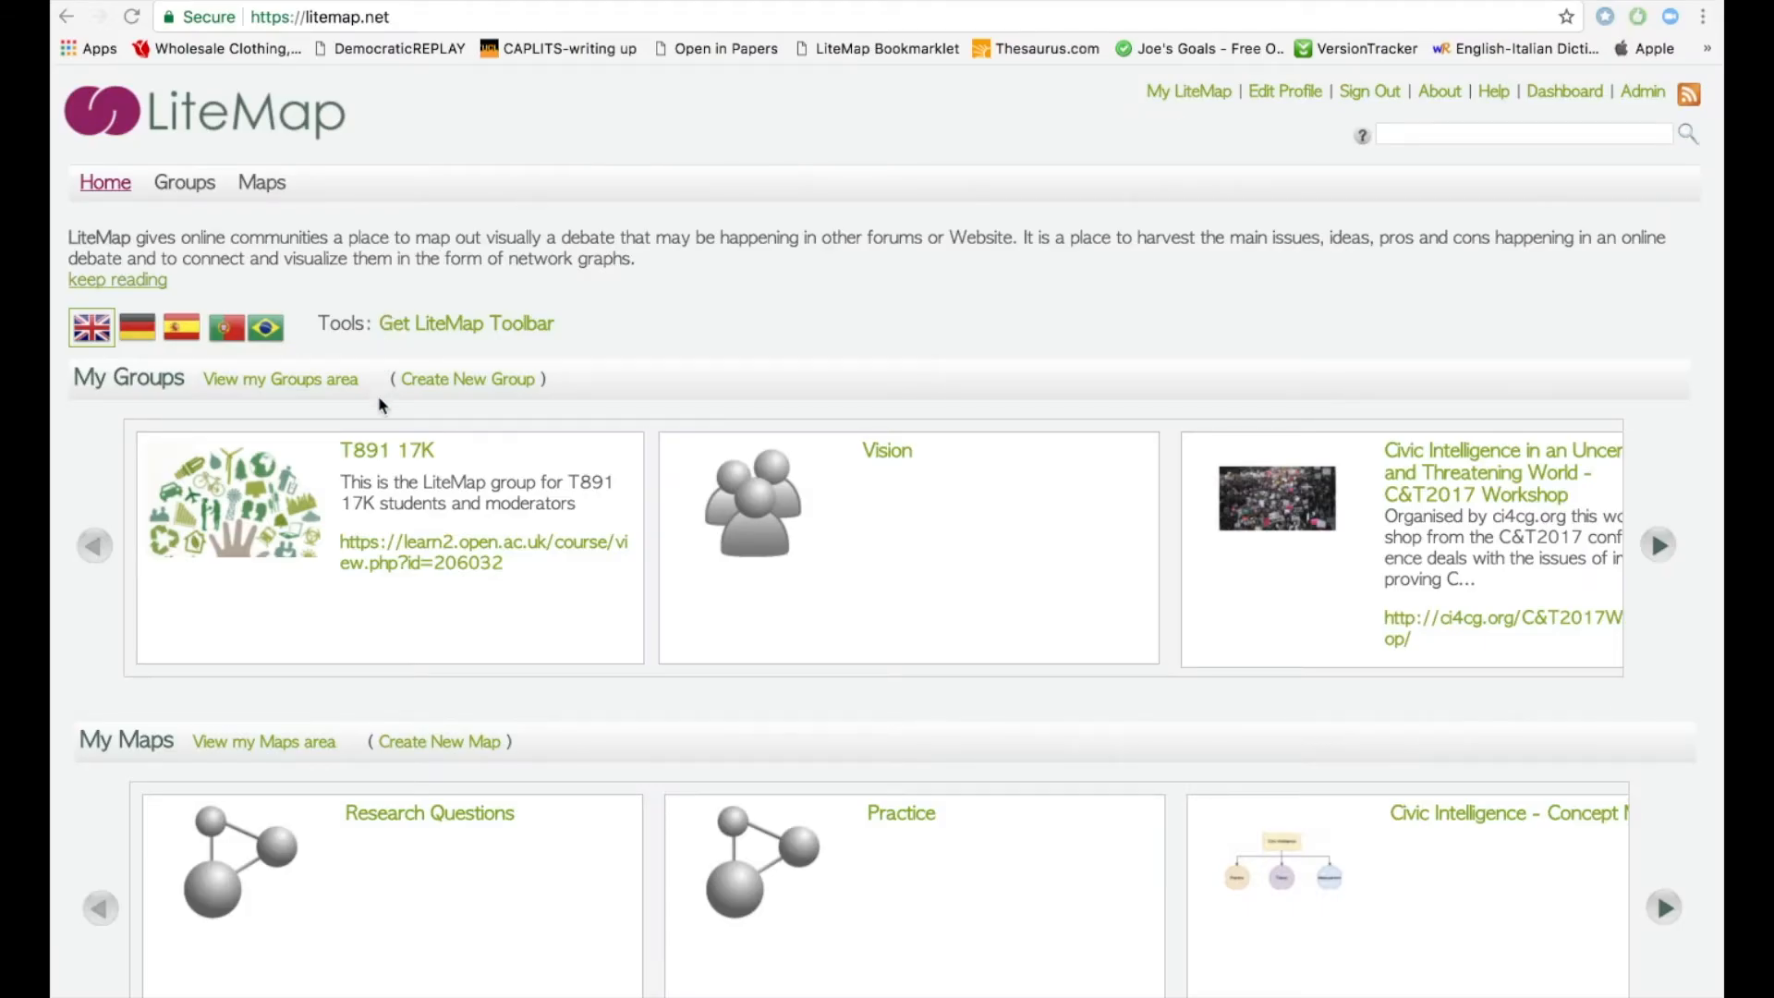
- Create a public map in the LiteMap group T891 17K, titled "Block 1 - " followed by the author's first name
{"action": "left_click", "coordinate": [379, 448]}
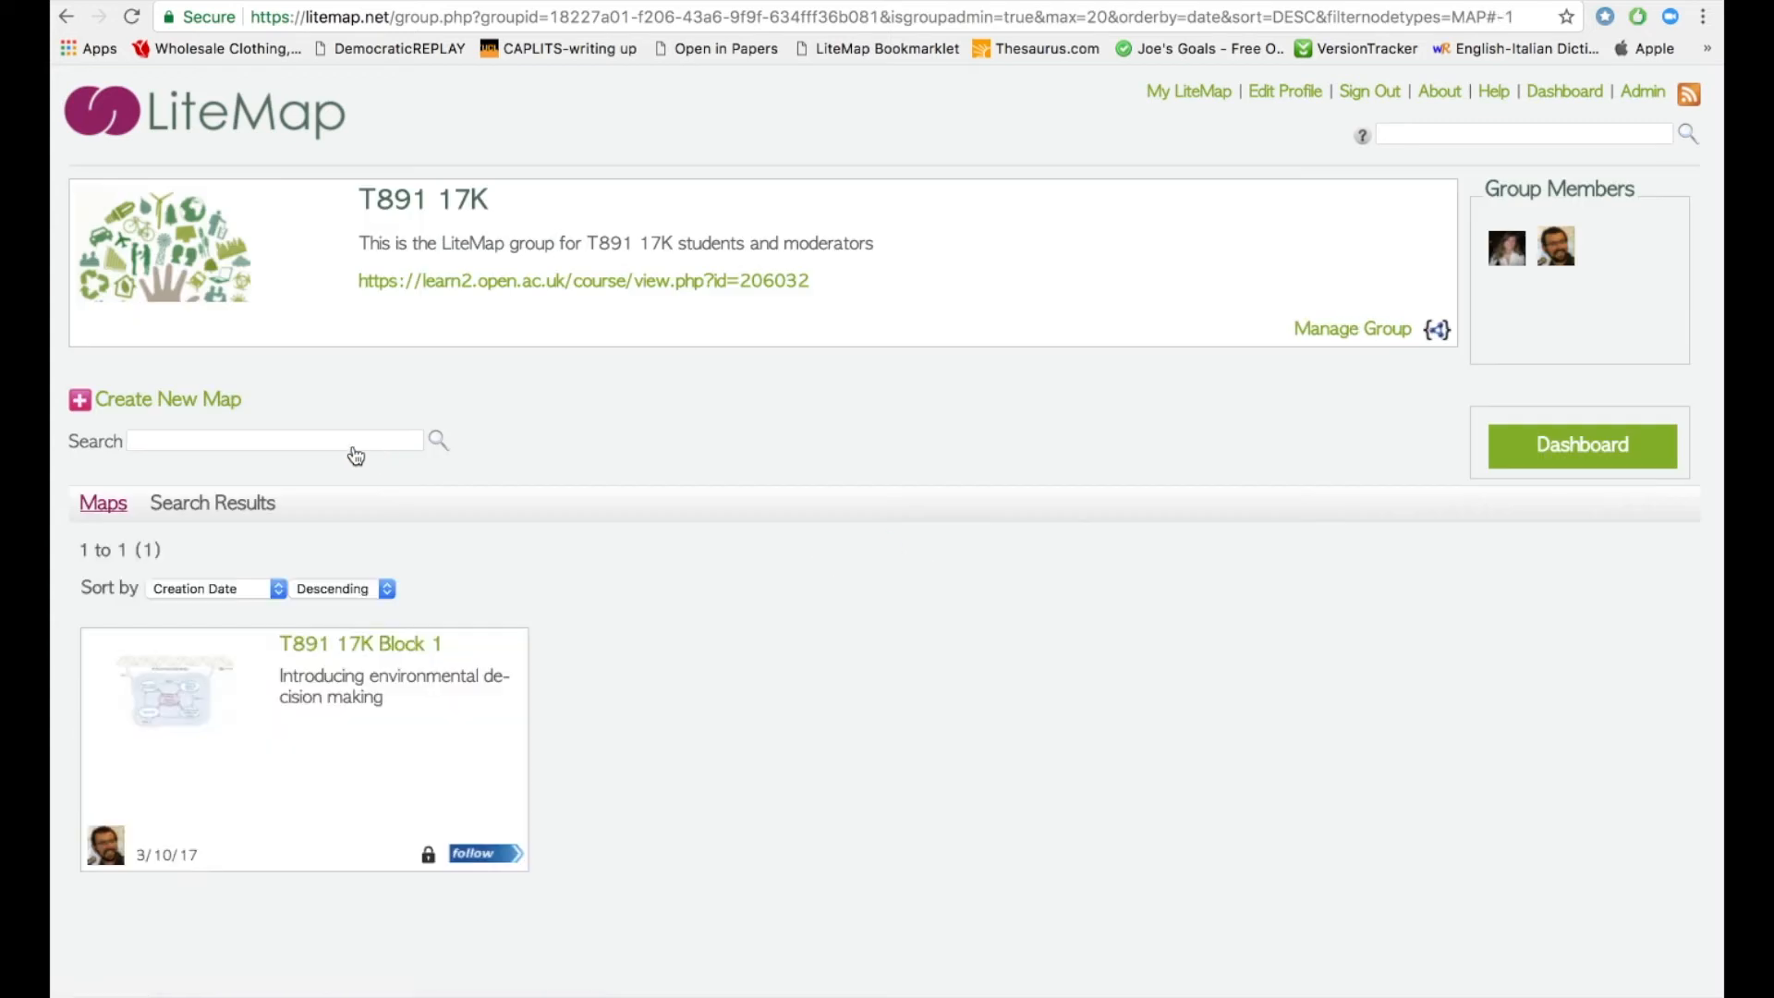
{"action": "left_click", "coordinate": [215, 416]}
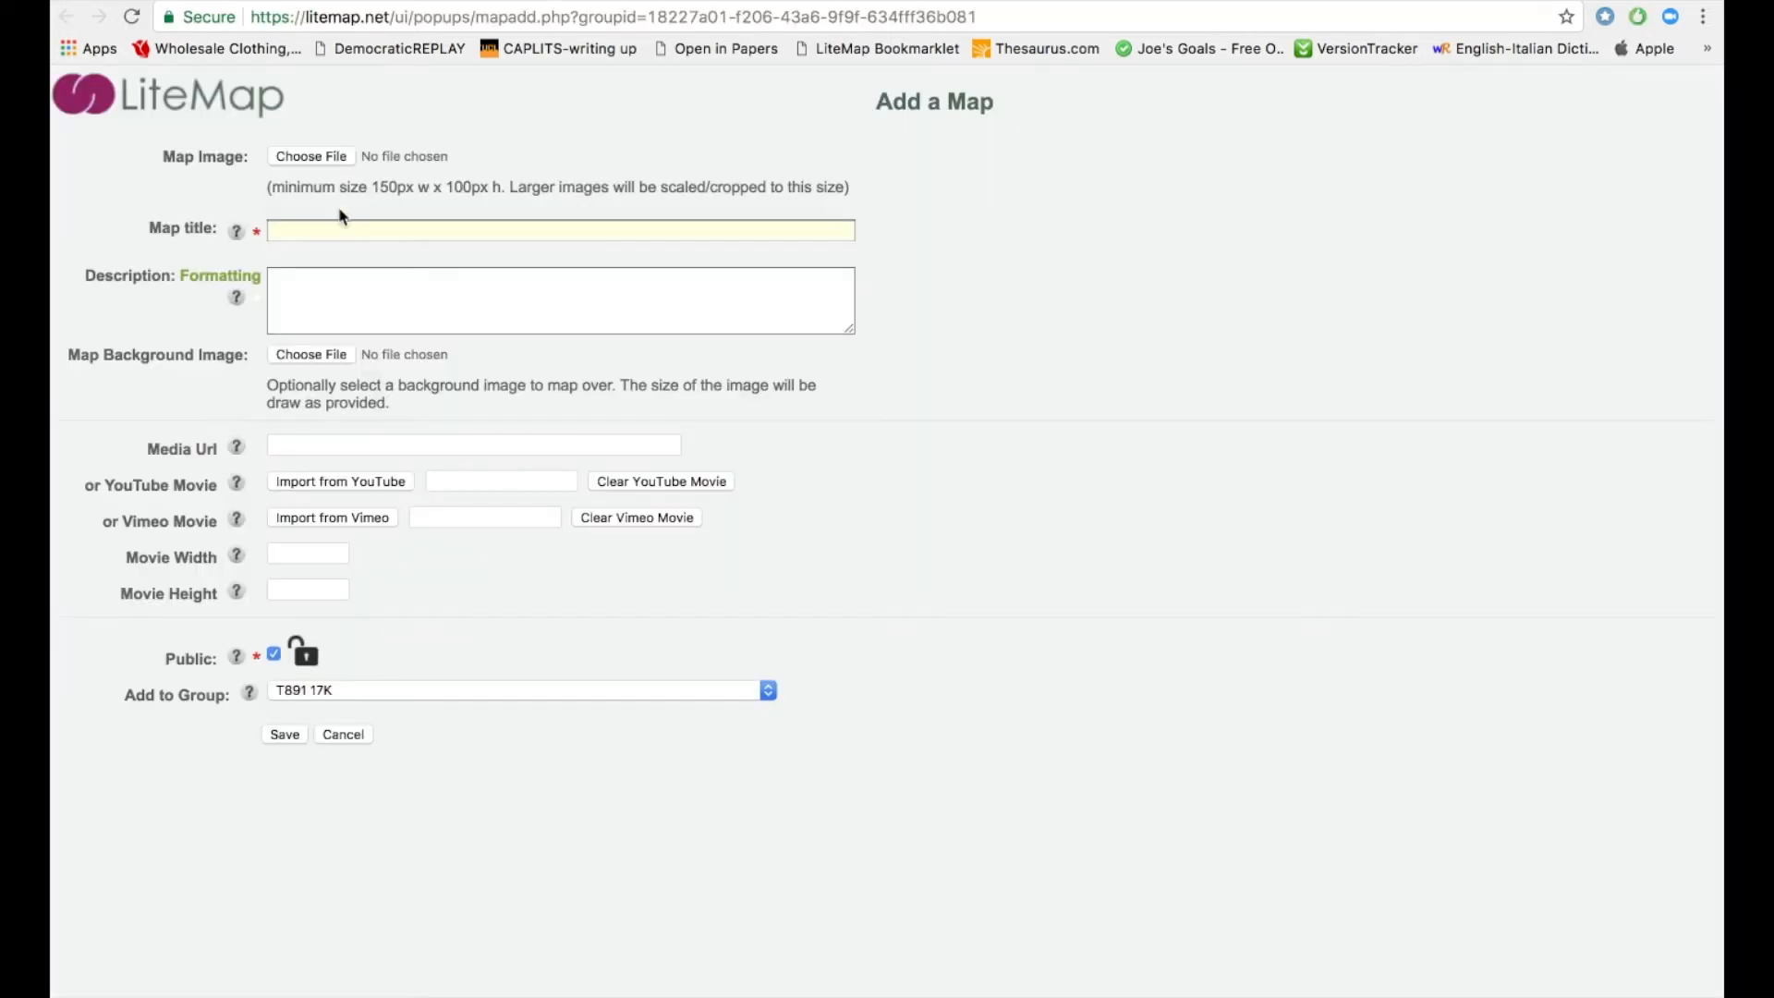
{"action": "left_click", "coordinate": [328, 226]}
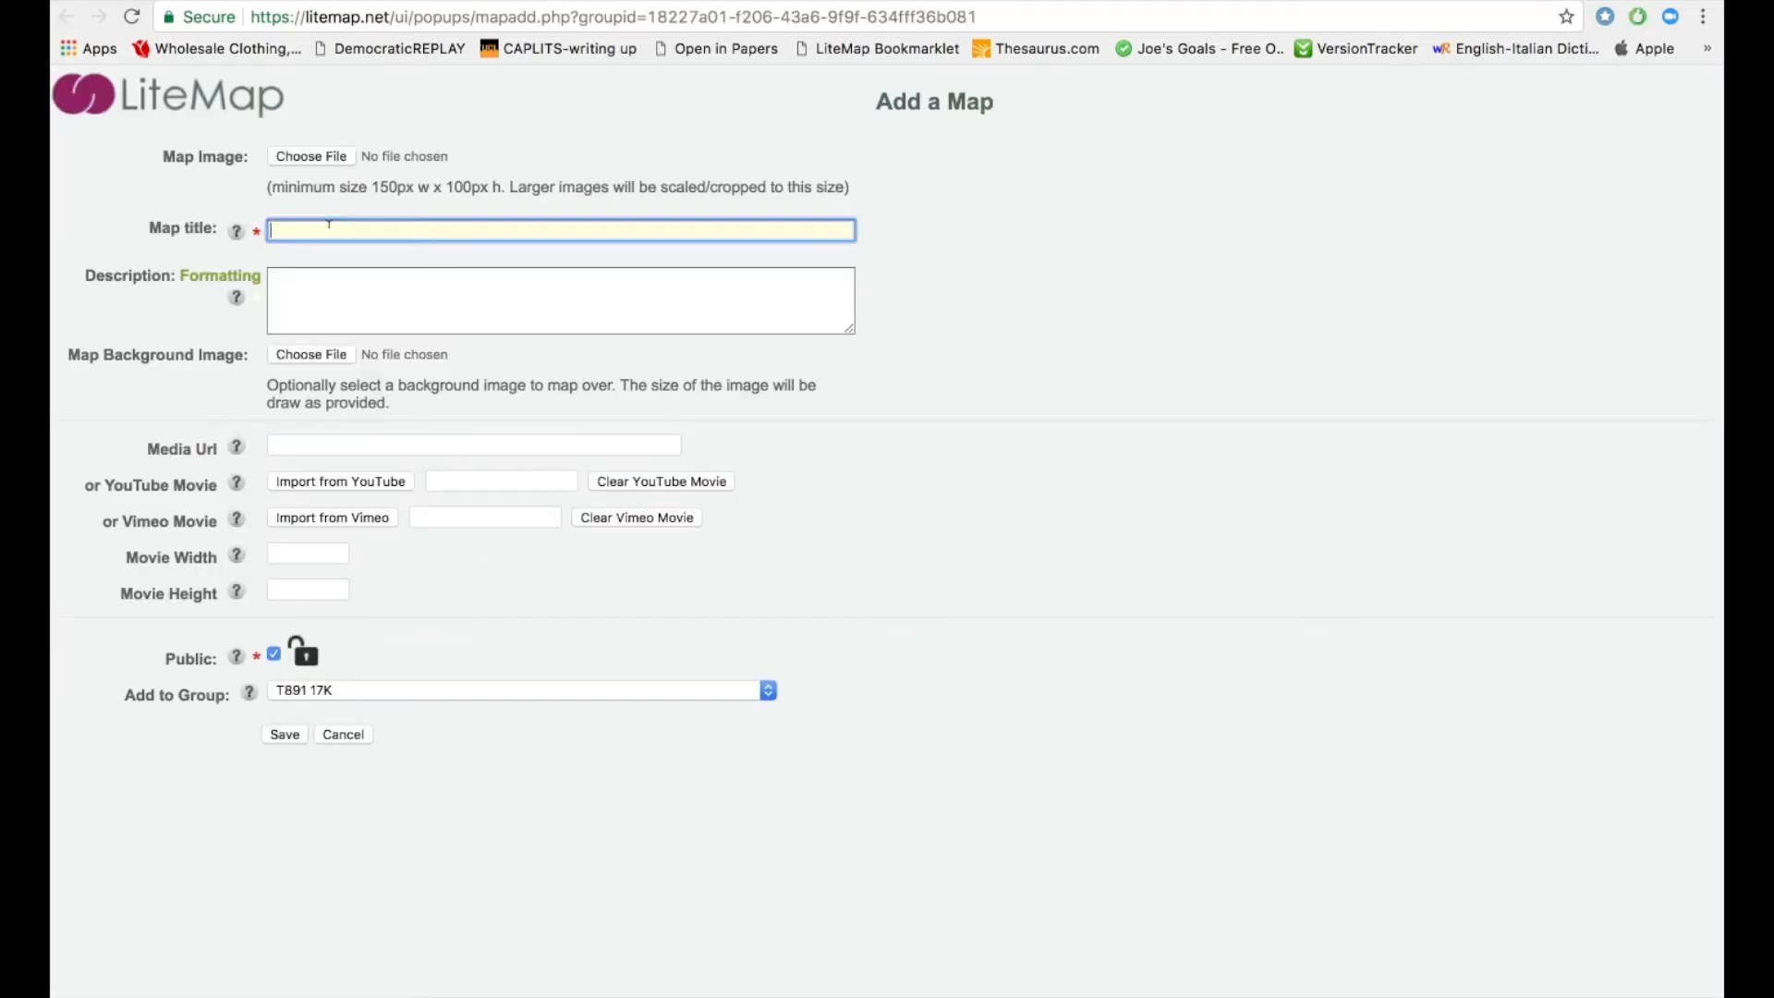
{"action": "type", "text": "Bloc"}
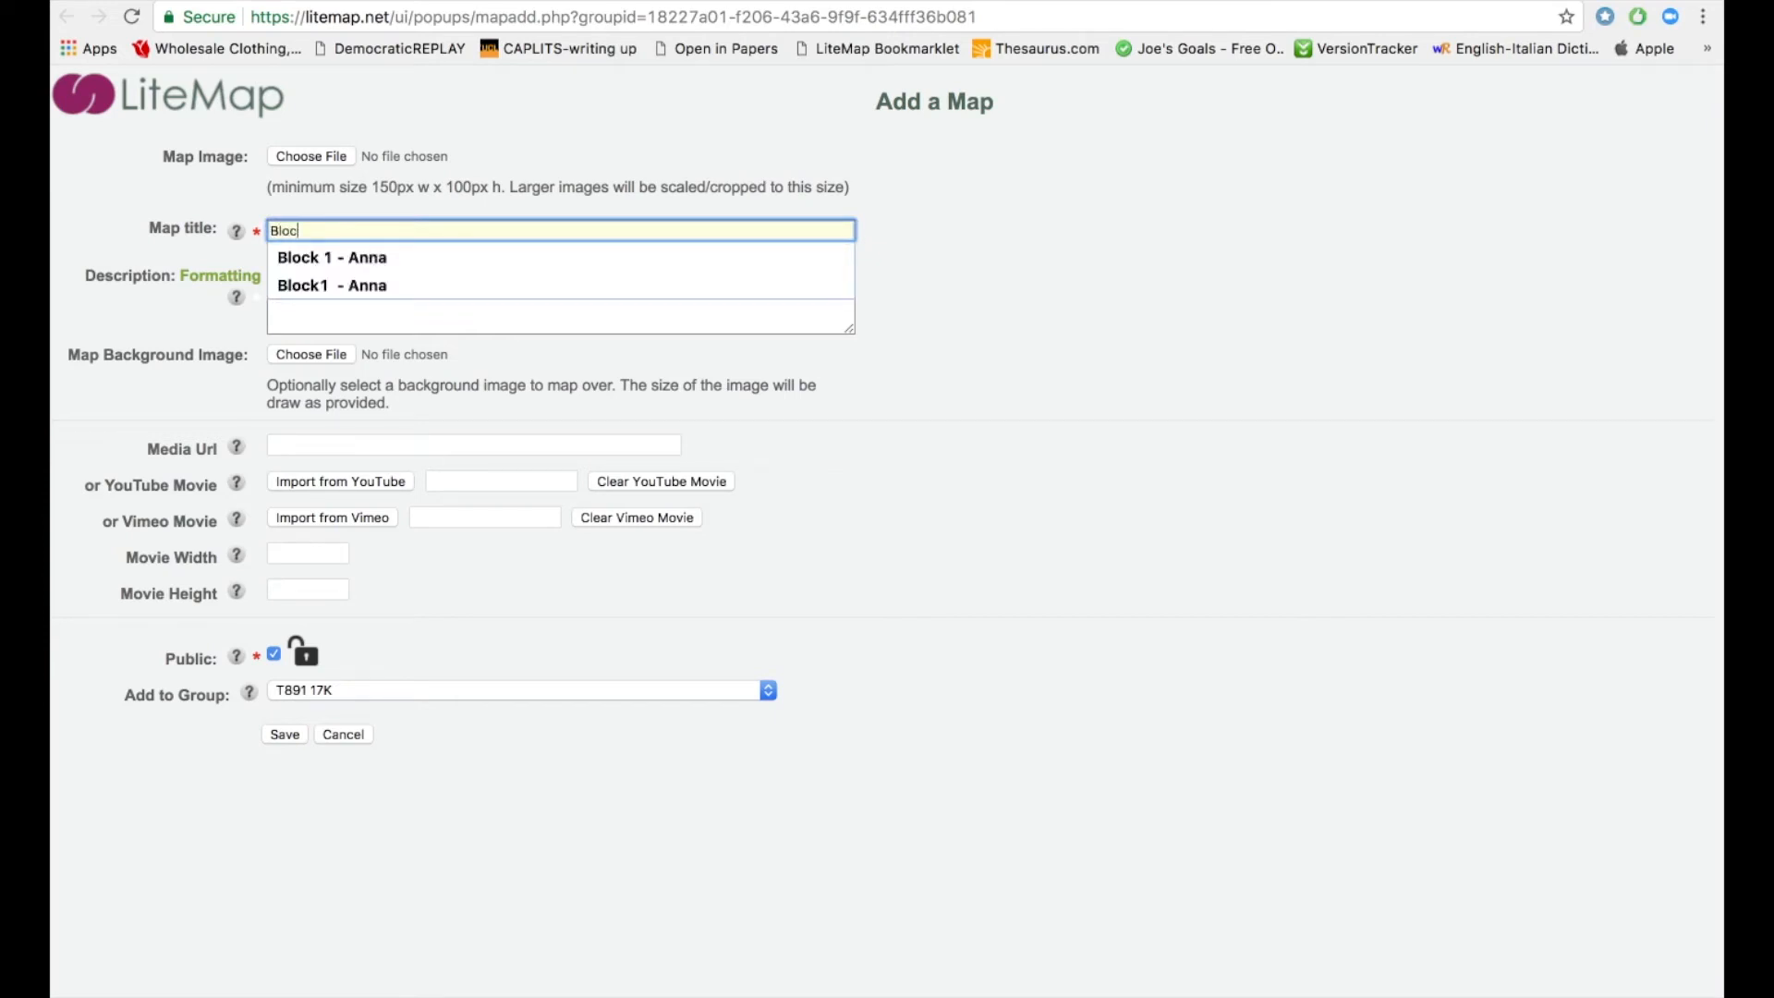
{"action": "left_click", "coordinate": [338, 259]}
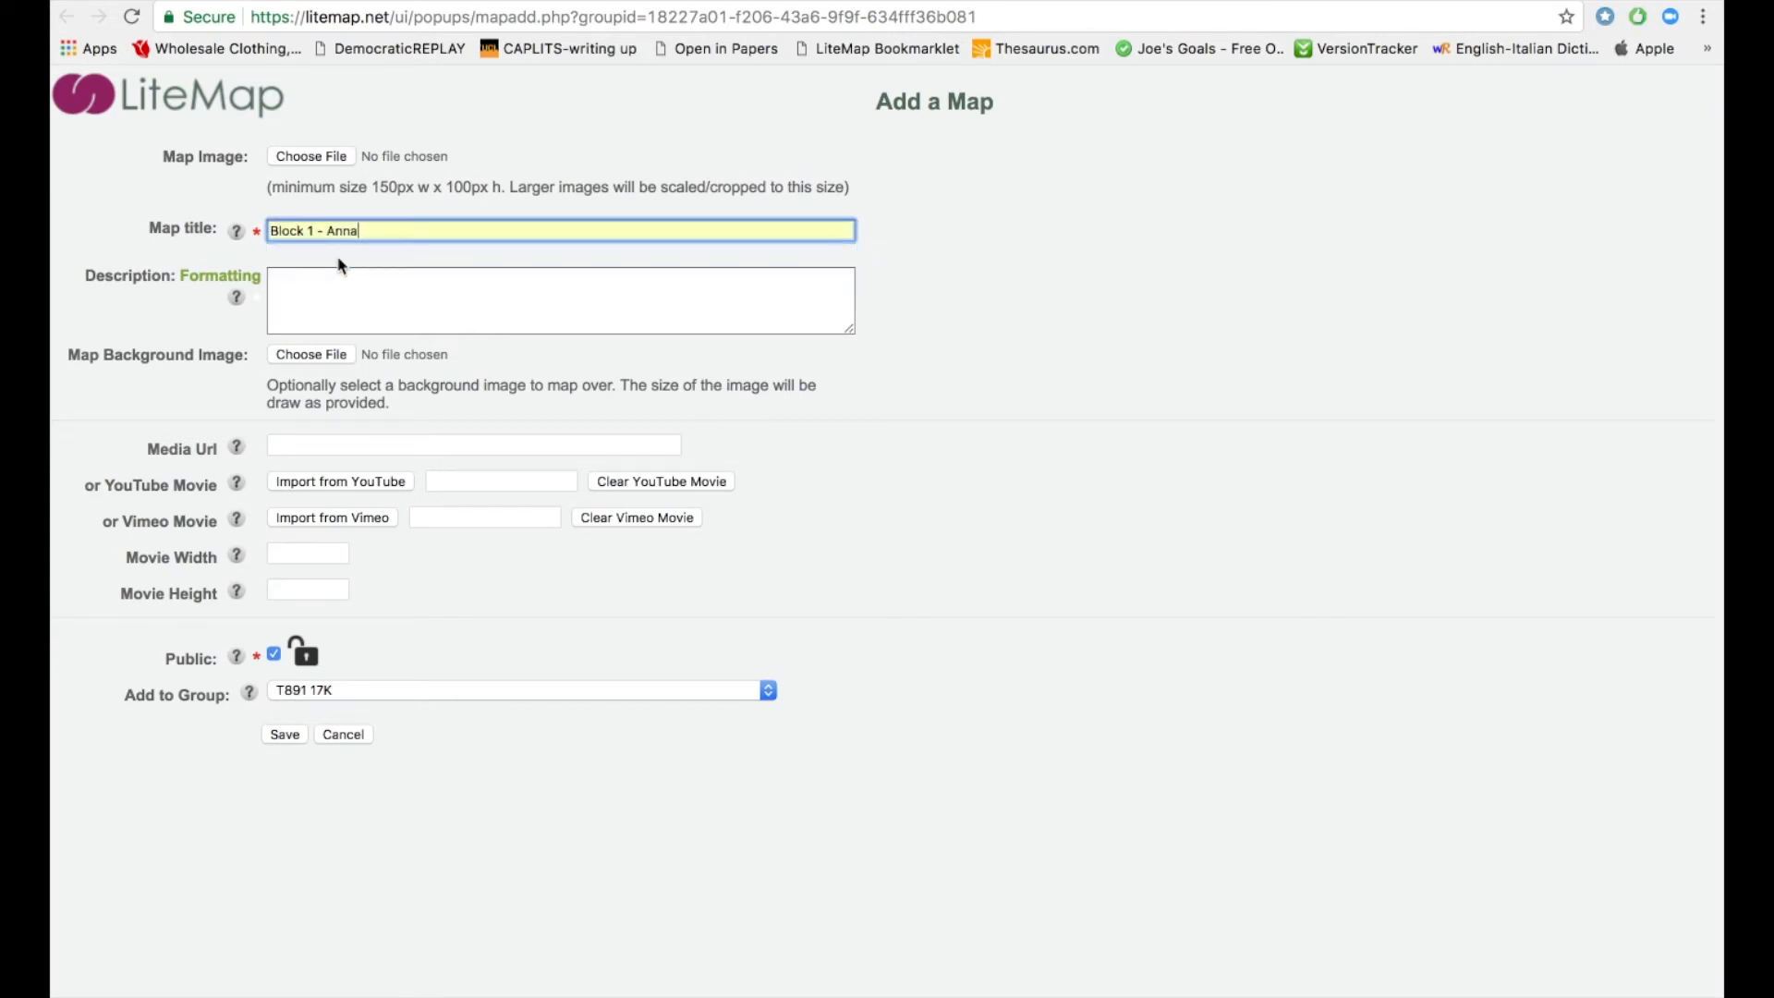
{"action": "left_click", "coordinate": [274, 655]}
{"action": "left_click", "coordinate": [274, 655]}
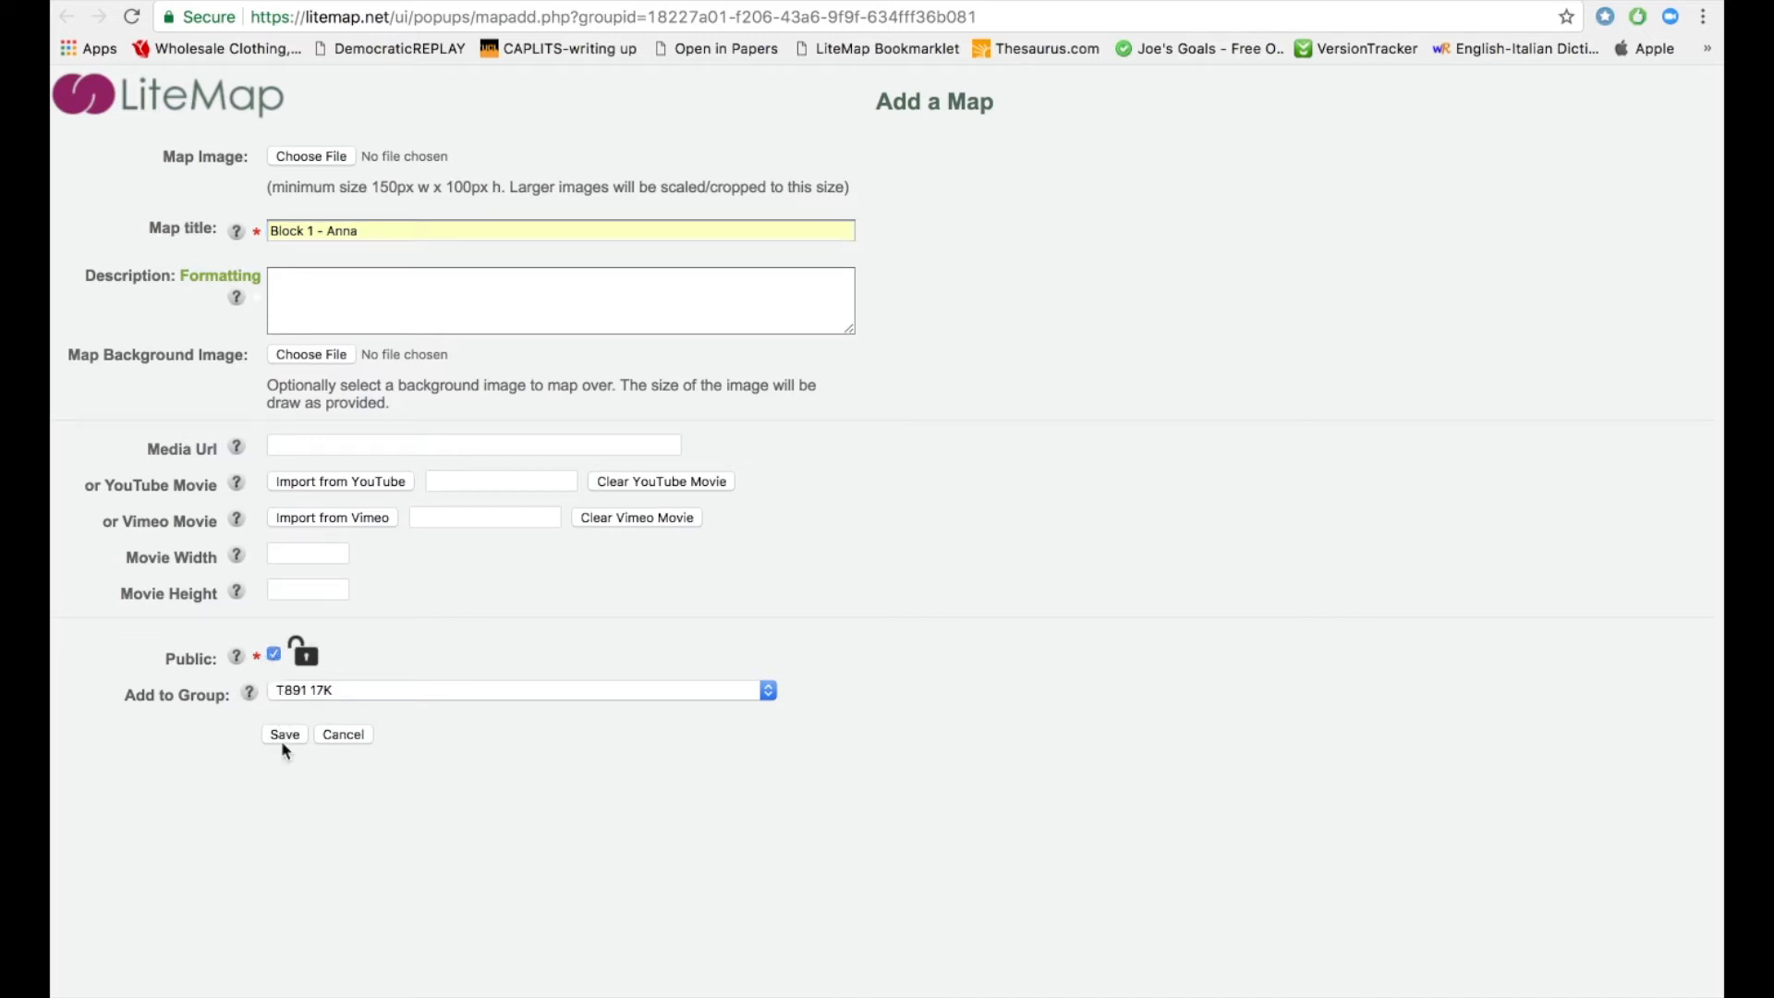
{"action": "left_click", "coordinate": [285, 739]}
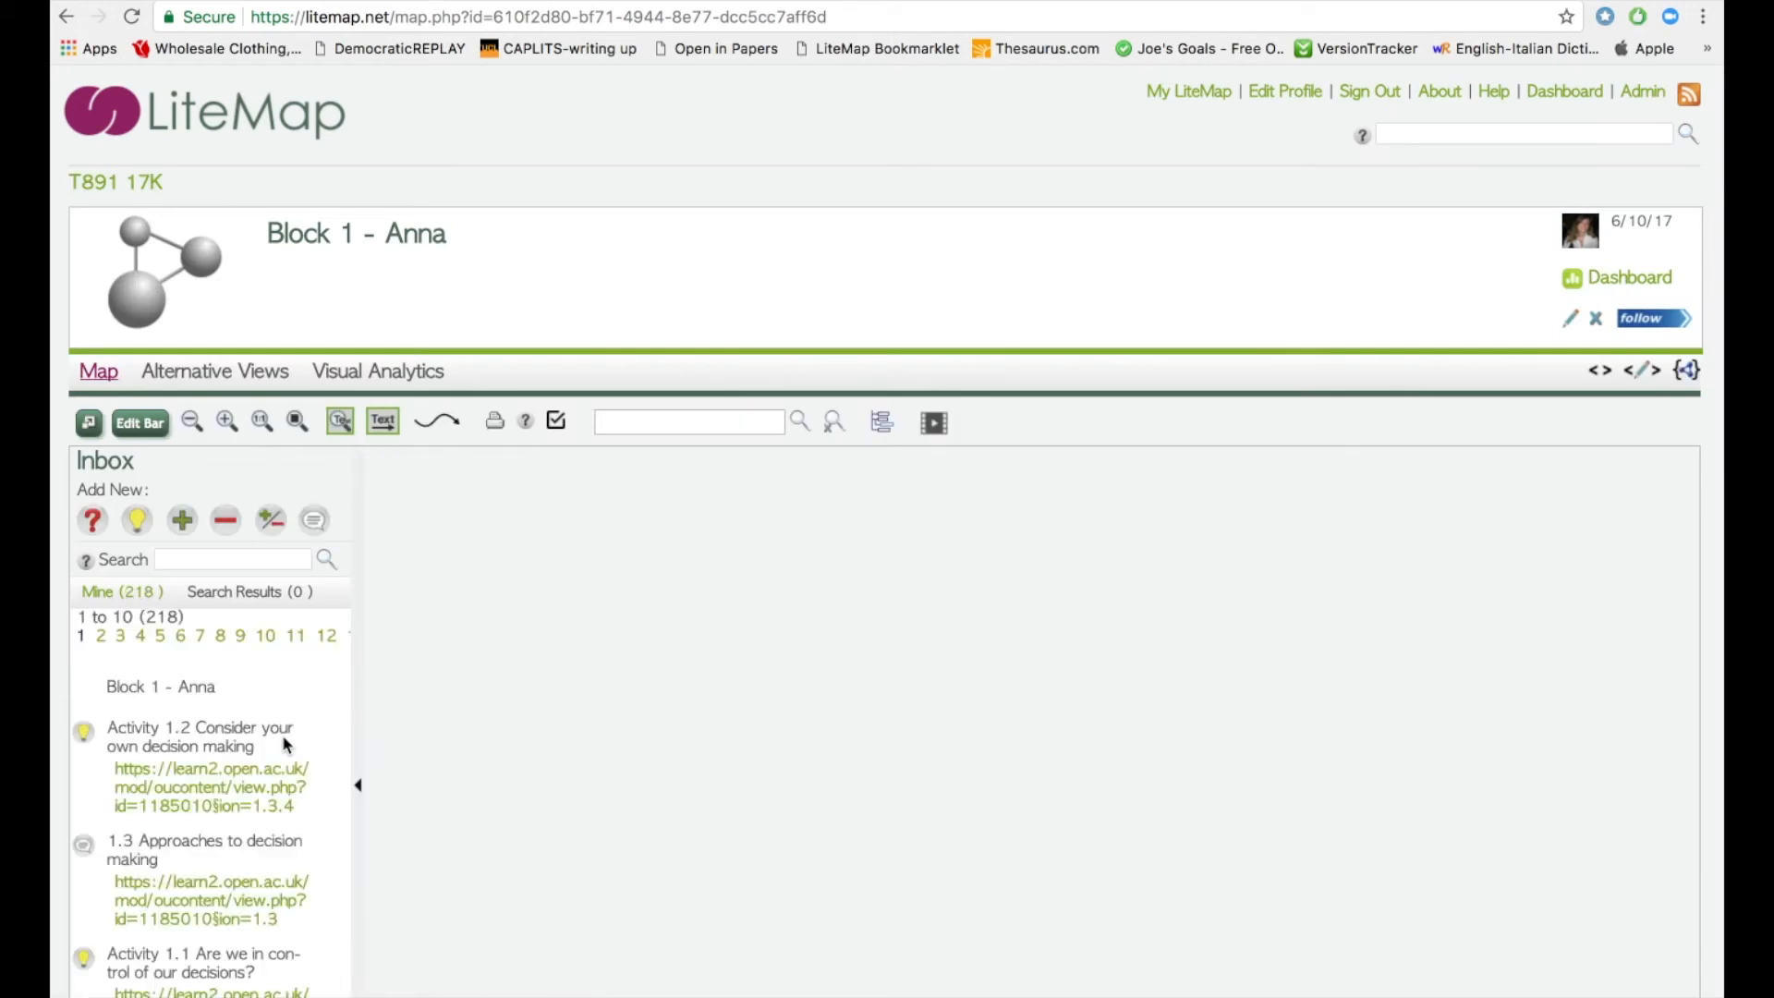
- Place the comments "Block 1 Part 1: Starting to explore decisions and environment" and "1.2 Introducing decision making" from the inbox on the map
{"action": "scroll", "coordinate": [277, 767], "scroll_direction": "down", "scroll_amount": 3}
{"action": "scroll", "coordinate": [271, 781], "scroll_direction": "down", "scroll_amount": 5}
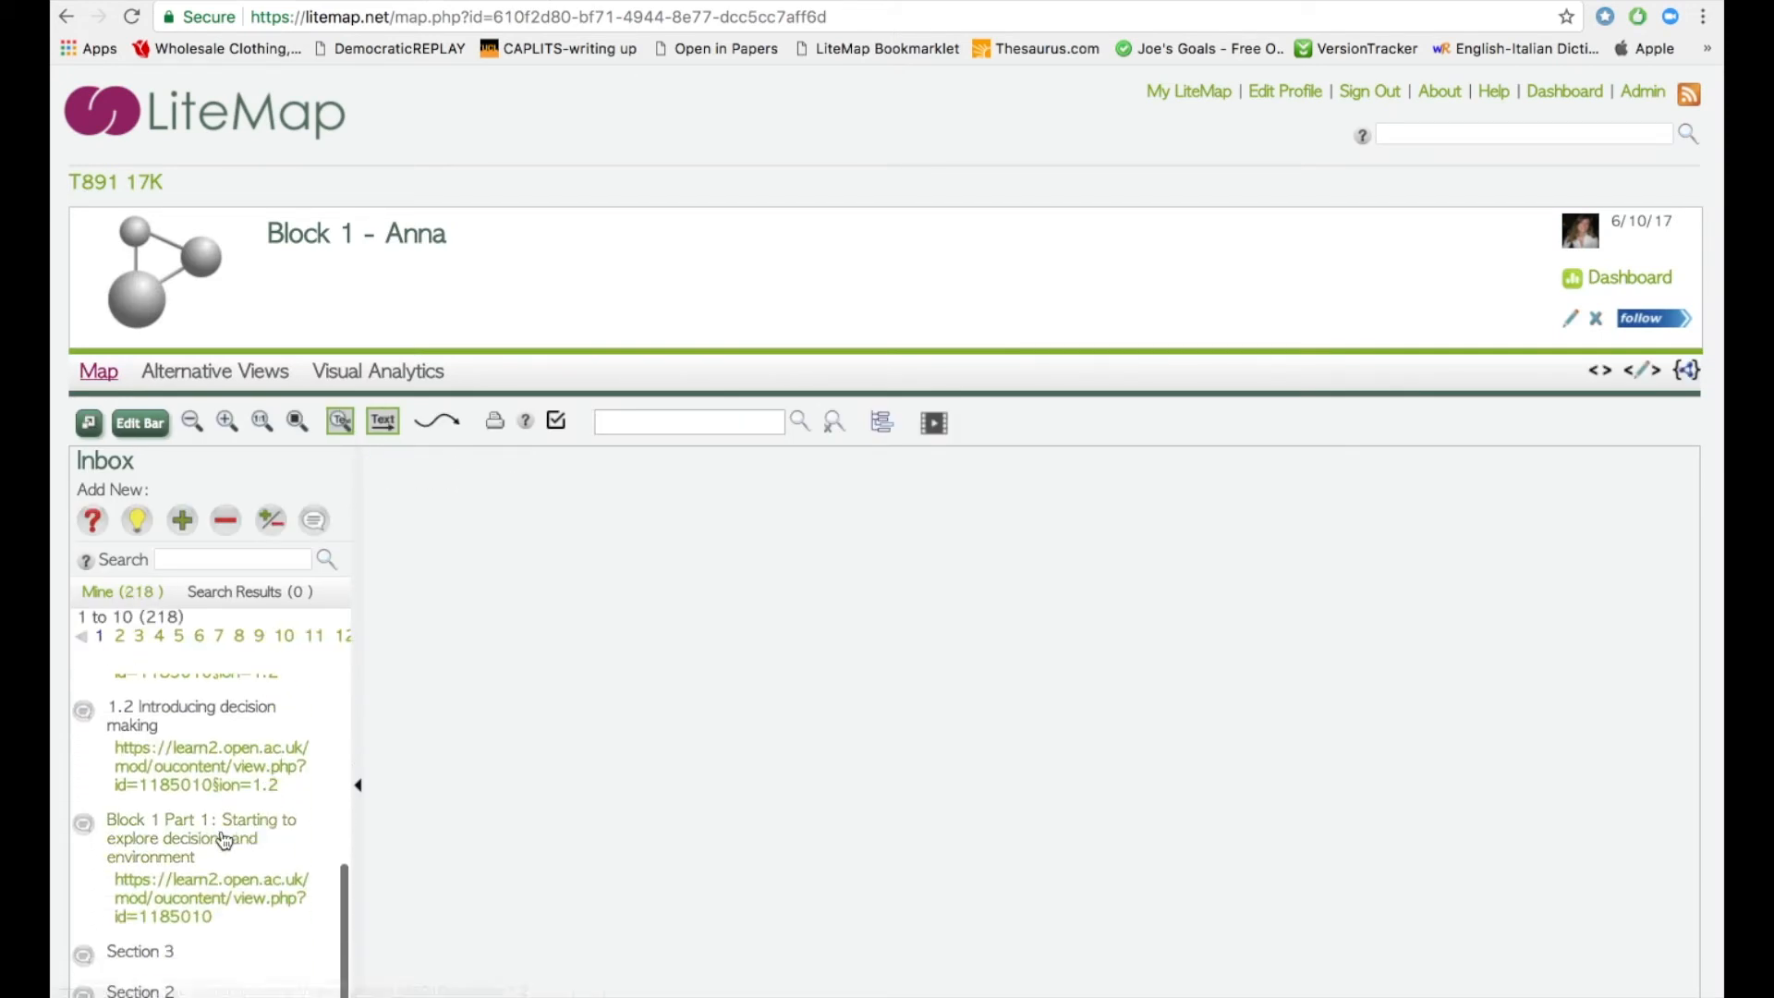
{"action": "left_click_drag", "start_coordinate": [180, 840], "coordinate": [684, 582]}
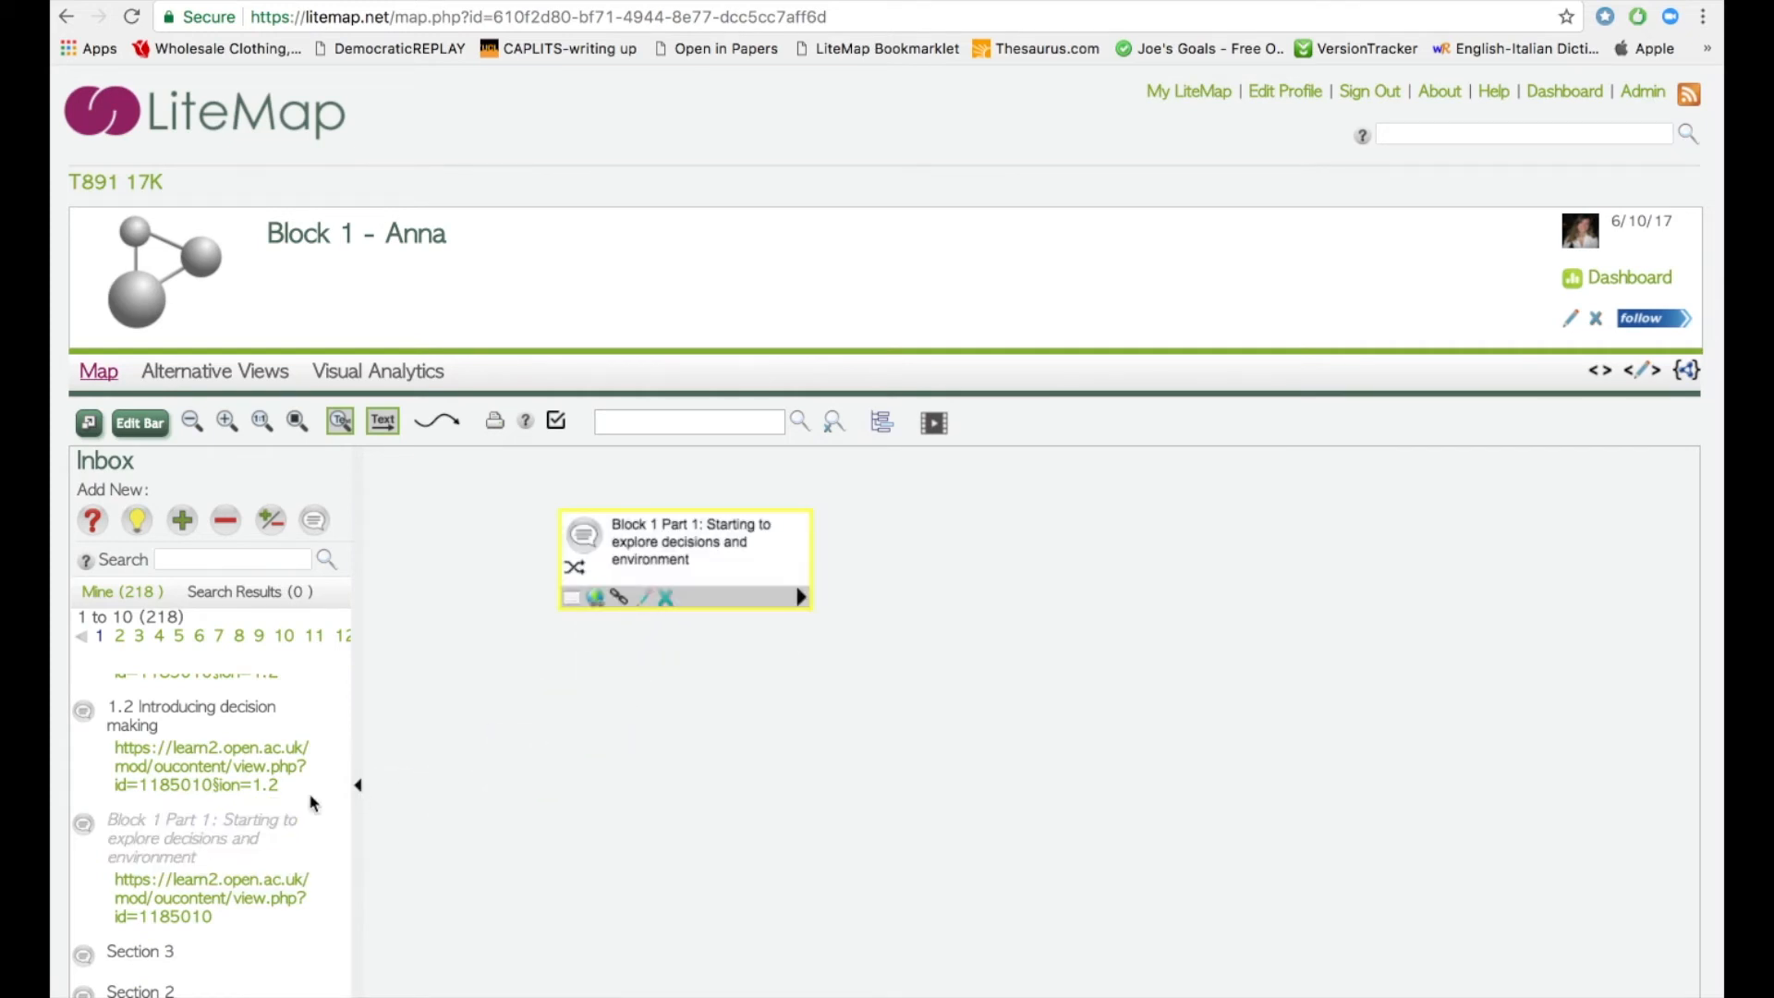
{"action": "scroll", "coordinate": [249, 809], "scroll_direction": "up", "scroll_amount": 2}
{"action": "scroll", "coordinate": [250, 809], "scroll_direction": "up", "scroll_amount": 1}
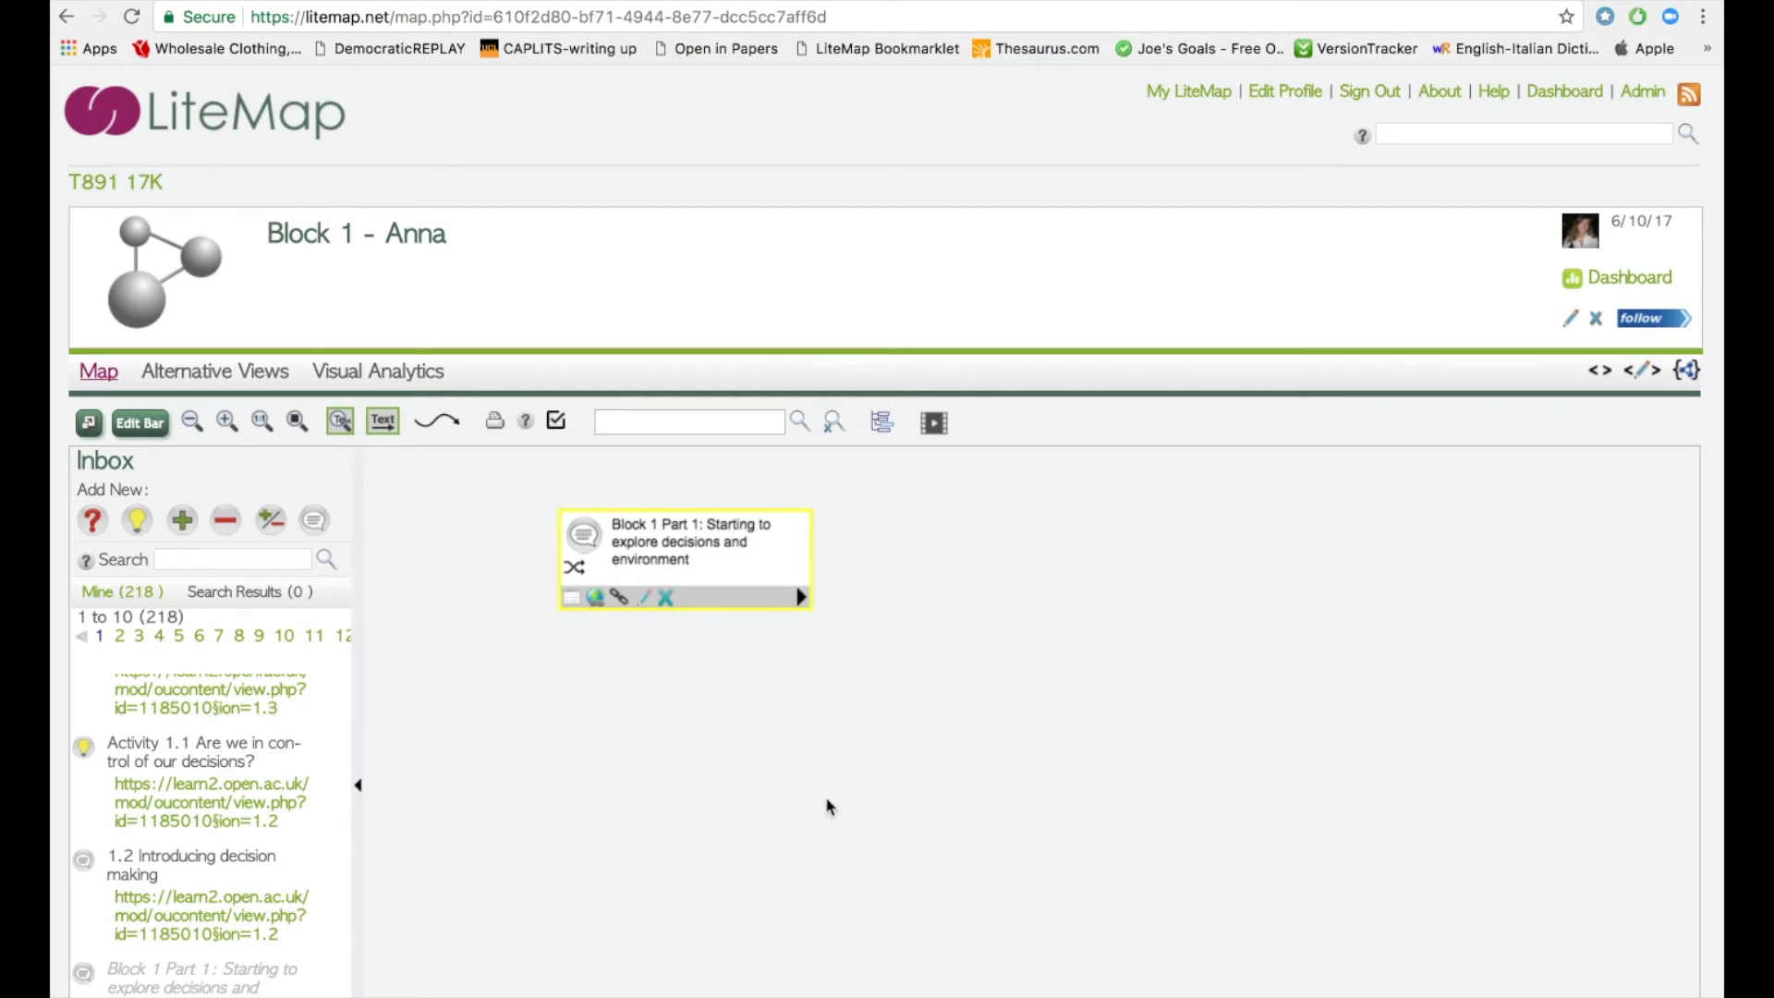
{"action": "scroll", "coordinate": [1019, 804], "scroll_direction": "down", "scroll_amount": 4}
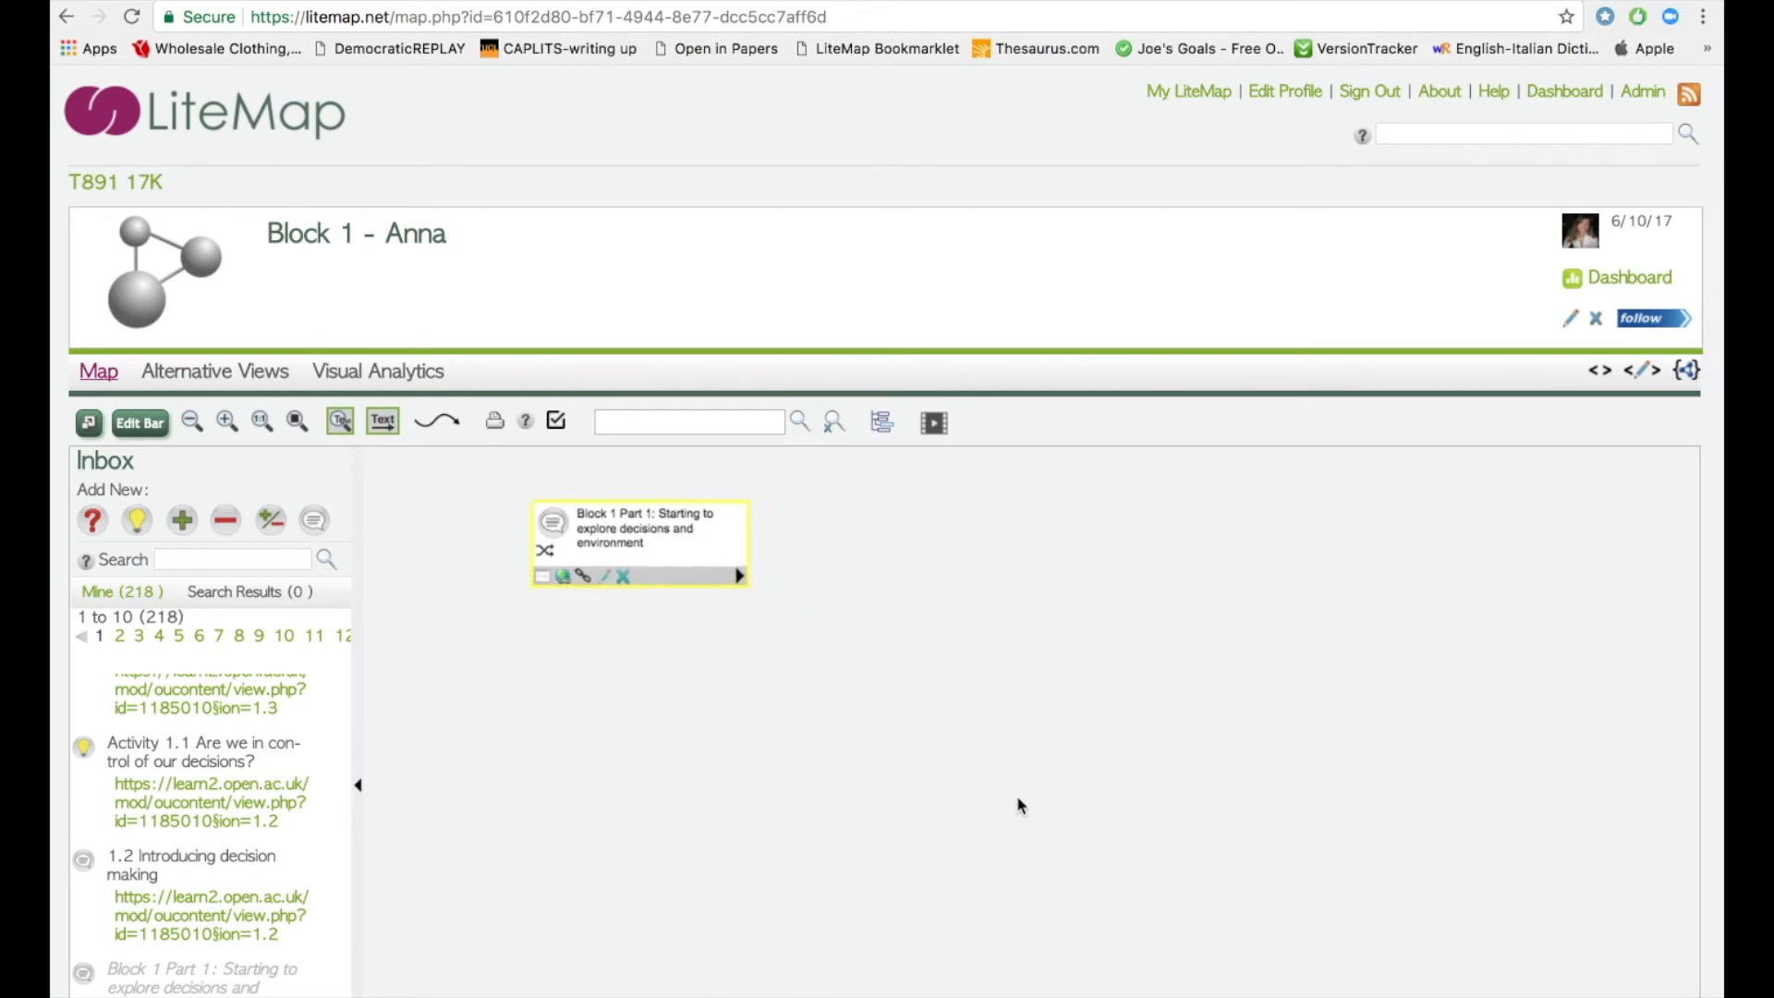
{"action": "scroll", "coordinate": [163, 861], "scroll_direction": "down", "scroll_amount": 1}
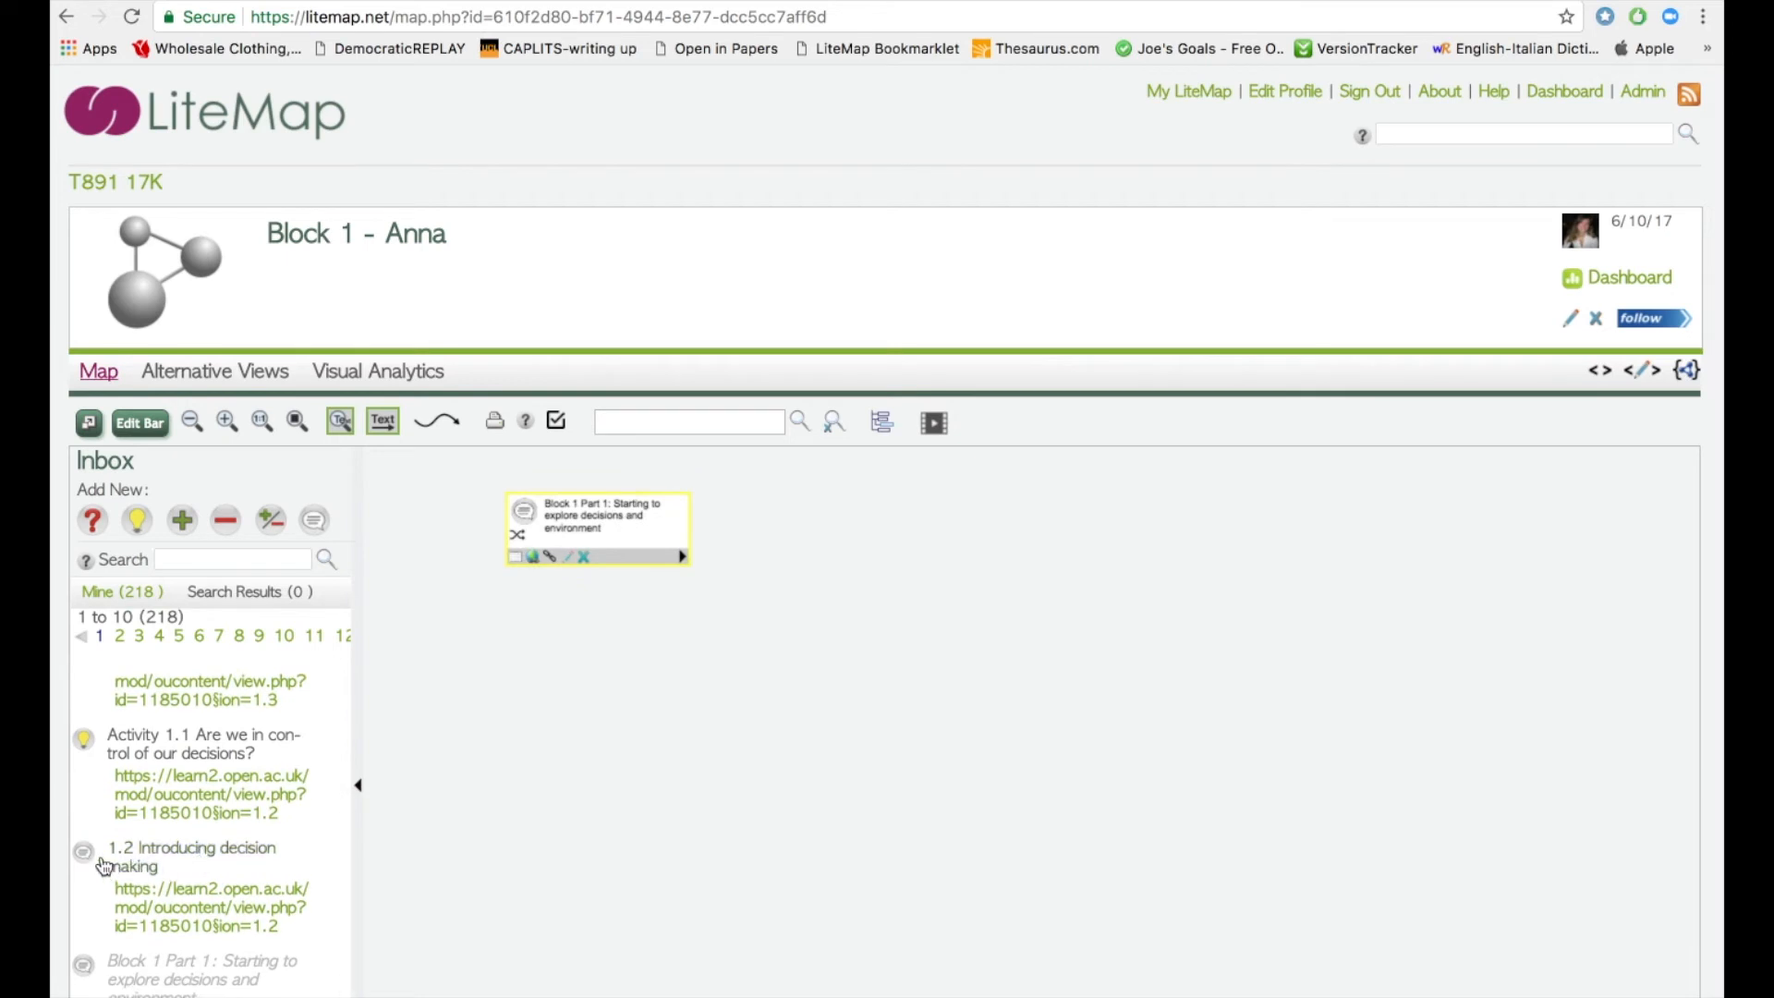
{"action": "left_click_drag", "start_coordinate": [164, 846], "coordinate": [973, 641]}
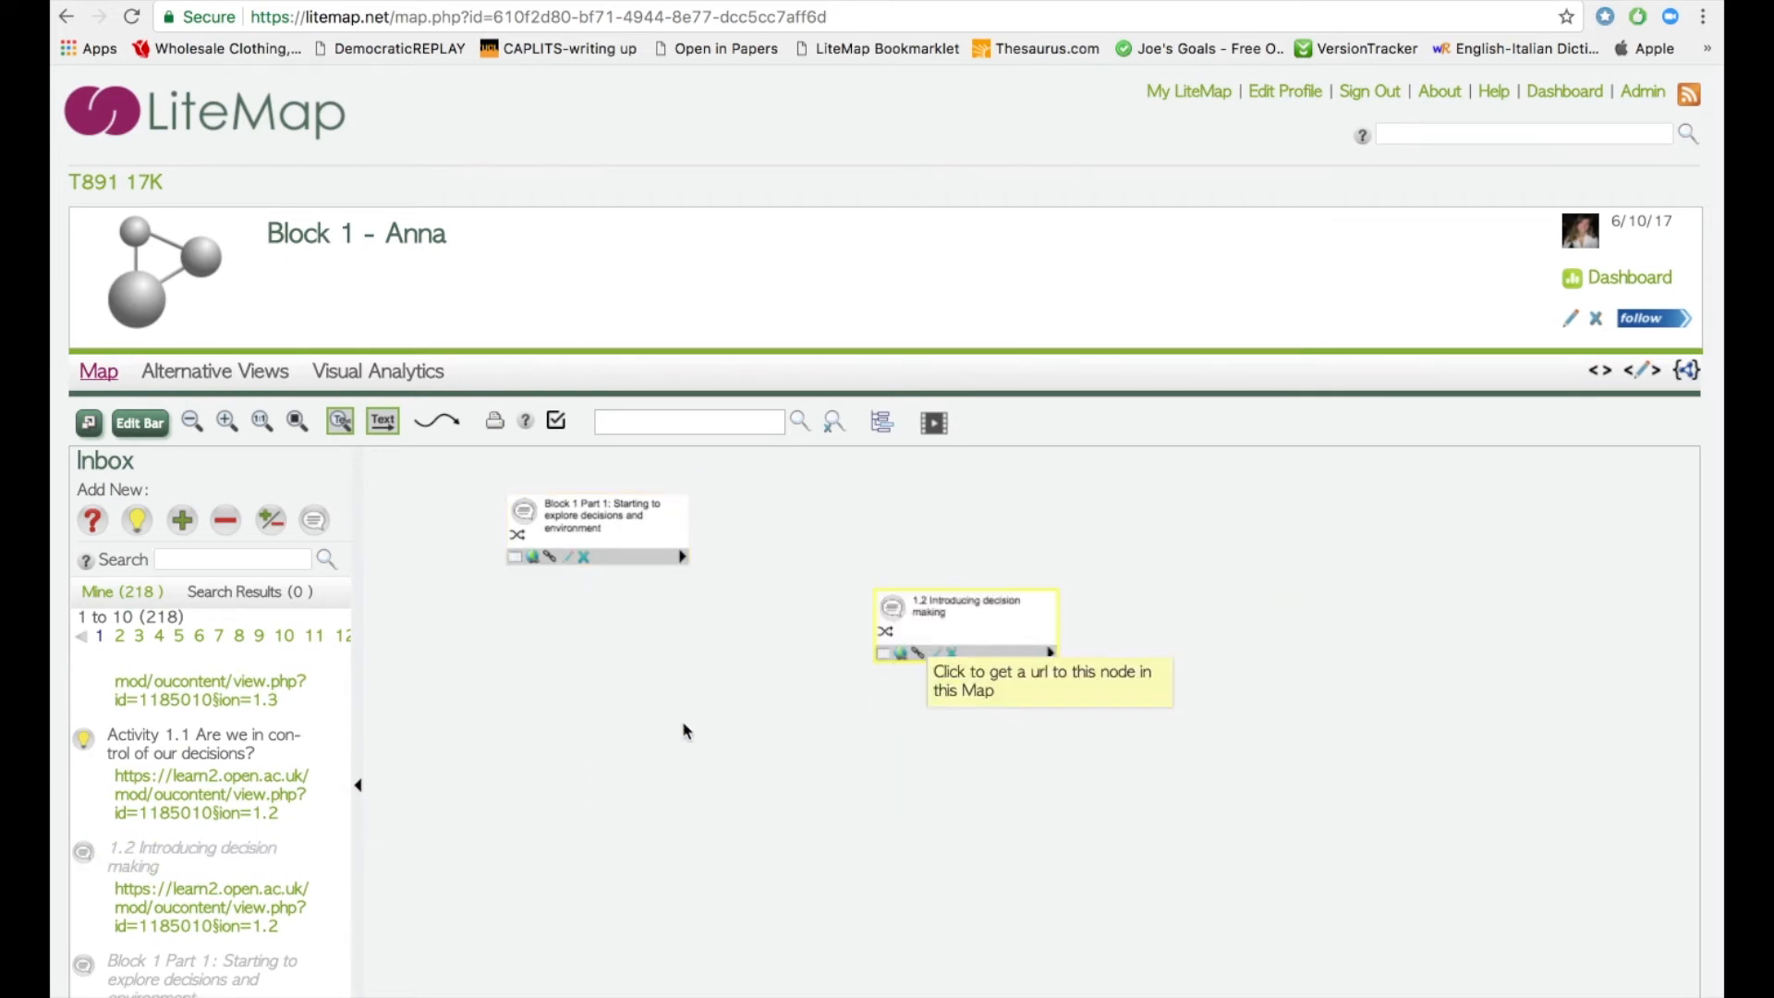
- Add the comment "1.3 Approaches to decision making" to the map and link Block 1 Part 1 to 1.2, and 1.2 to 1.3
{"action": "scroll", "coordinate": [212, 794], "scroll_direction": "up", "scroll_amount": 3}
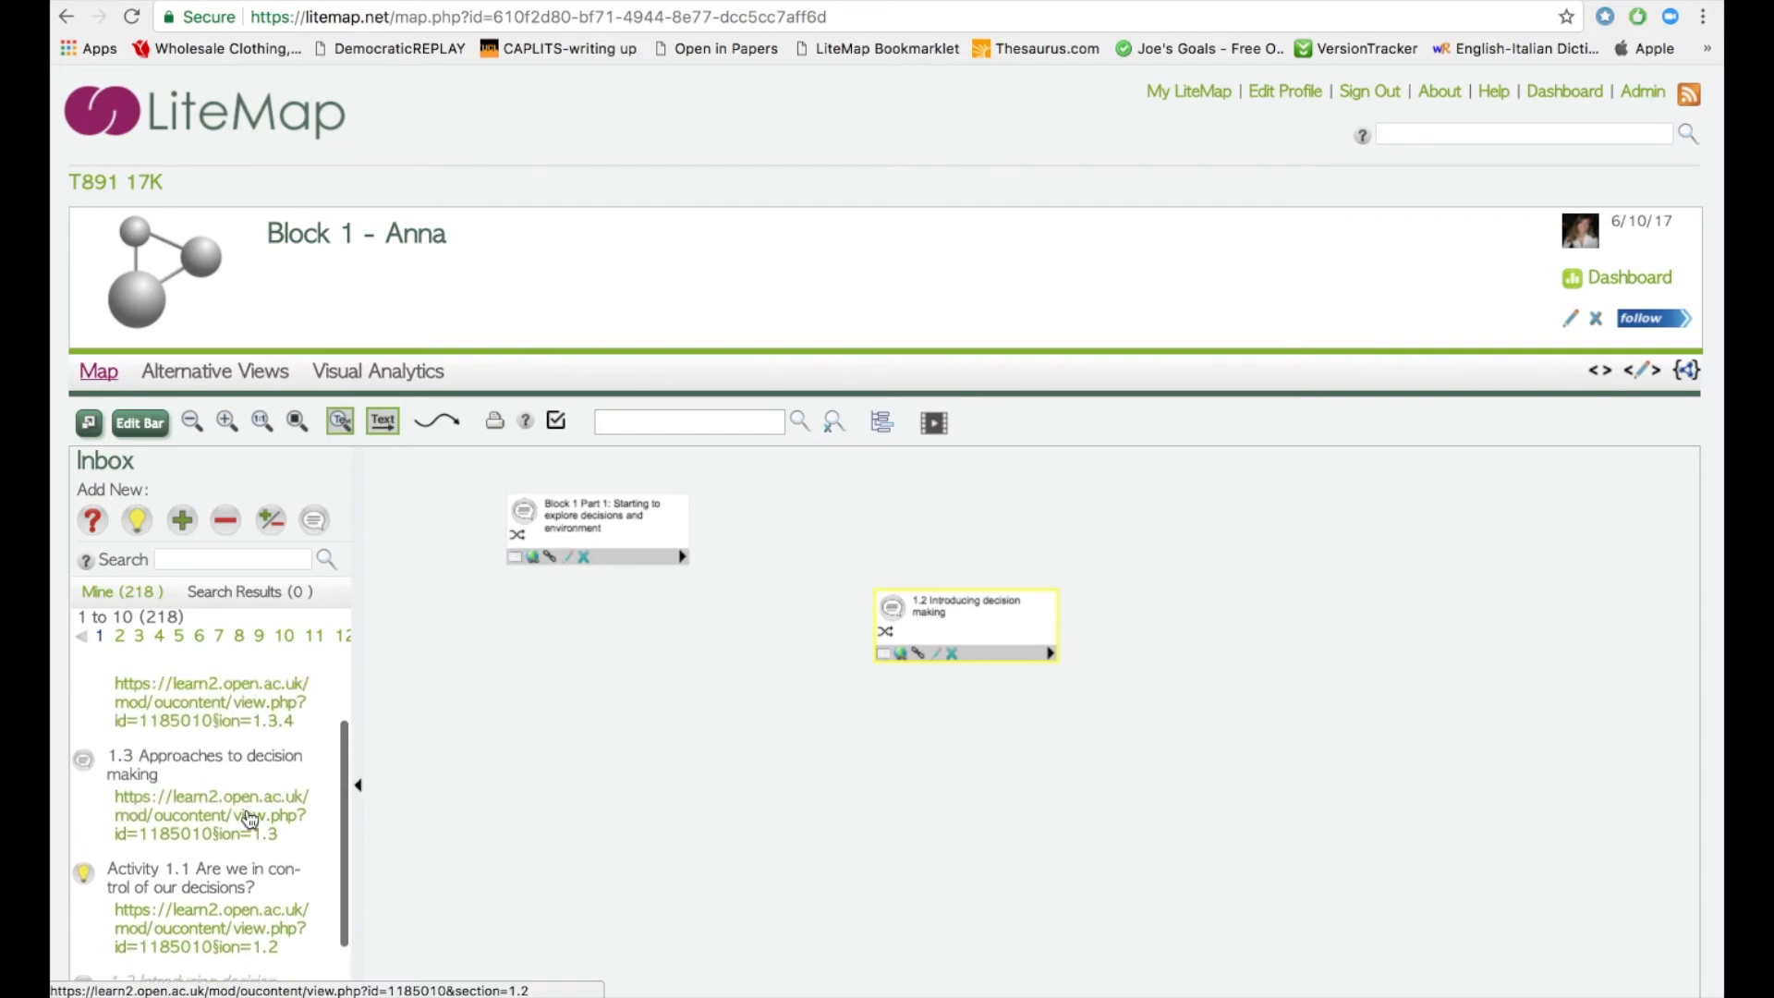
{"action": "left_click_drag", "start_coordinate": [198, 765], "coordinate": [1289, 772]}
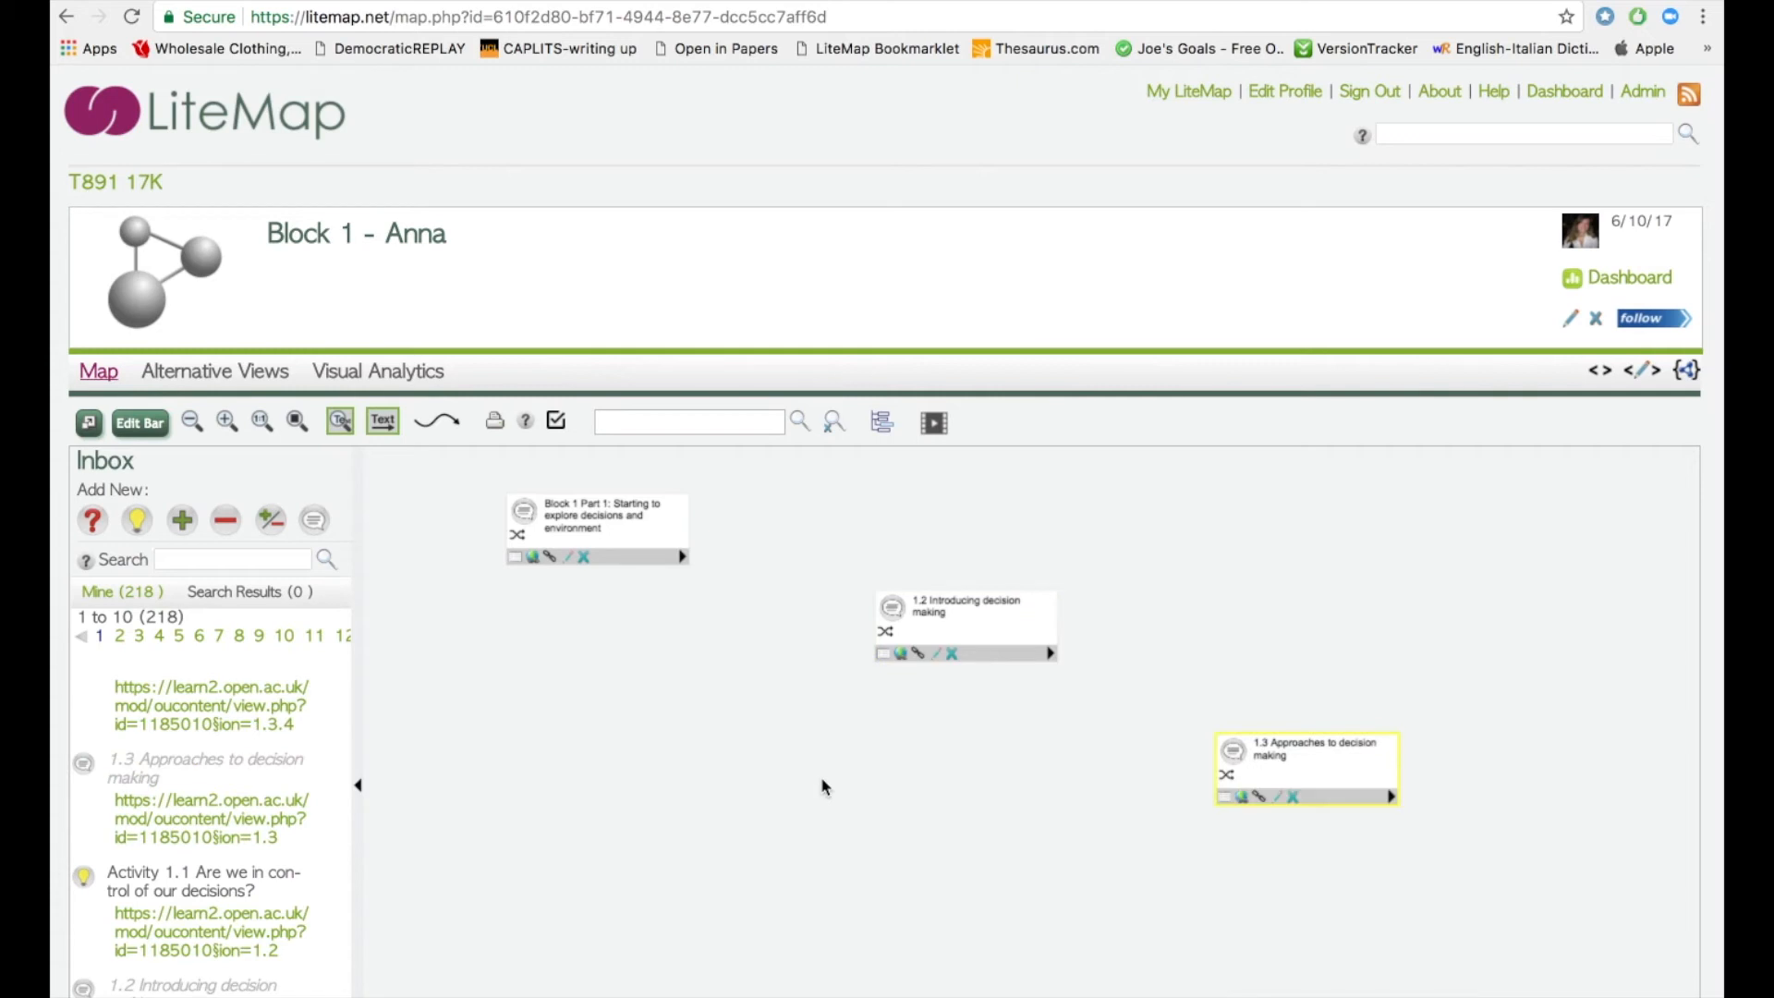
{"action": "left_click_drag", "start_coordinate": [682, 556], "coordinate": [941, 622]}
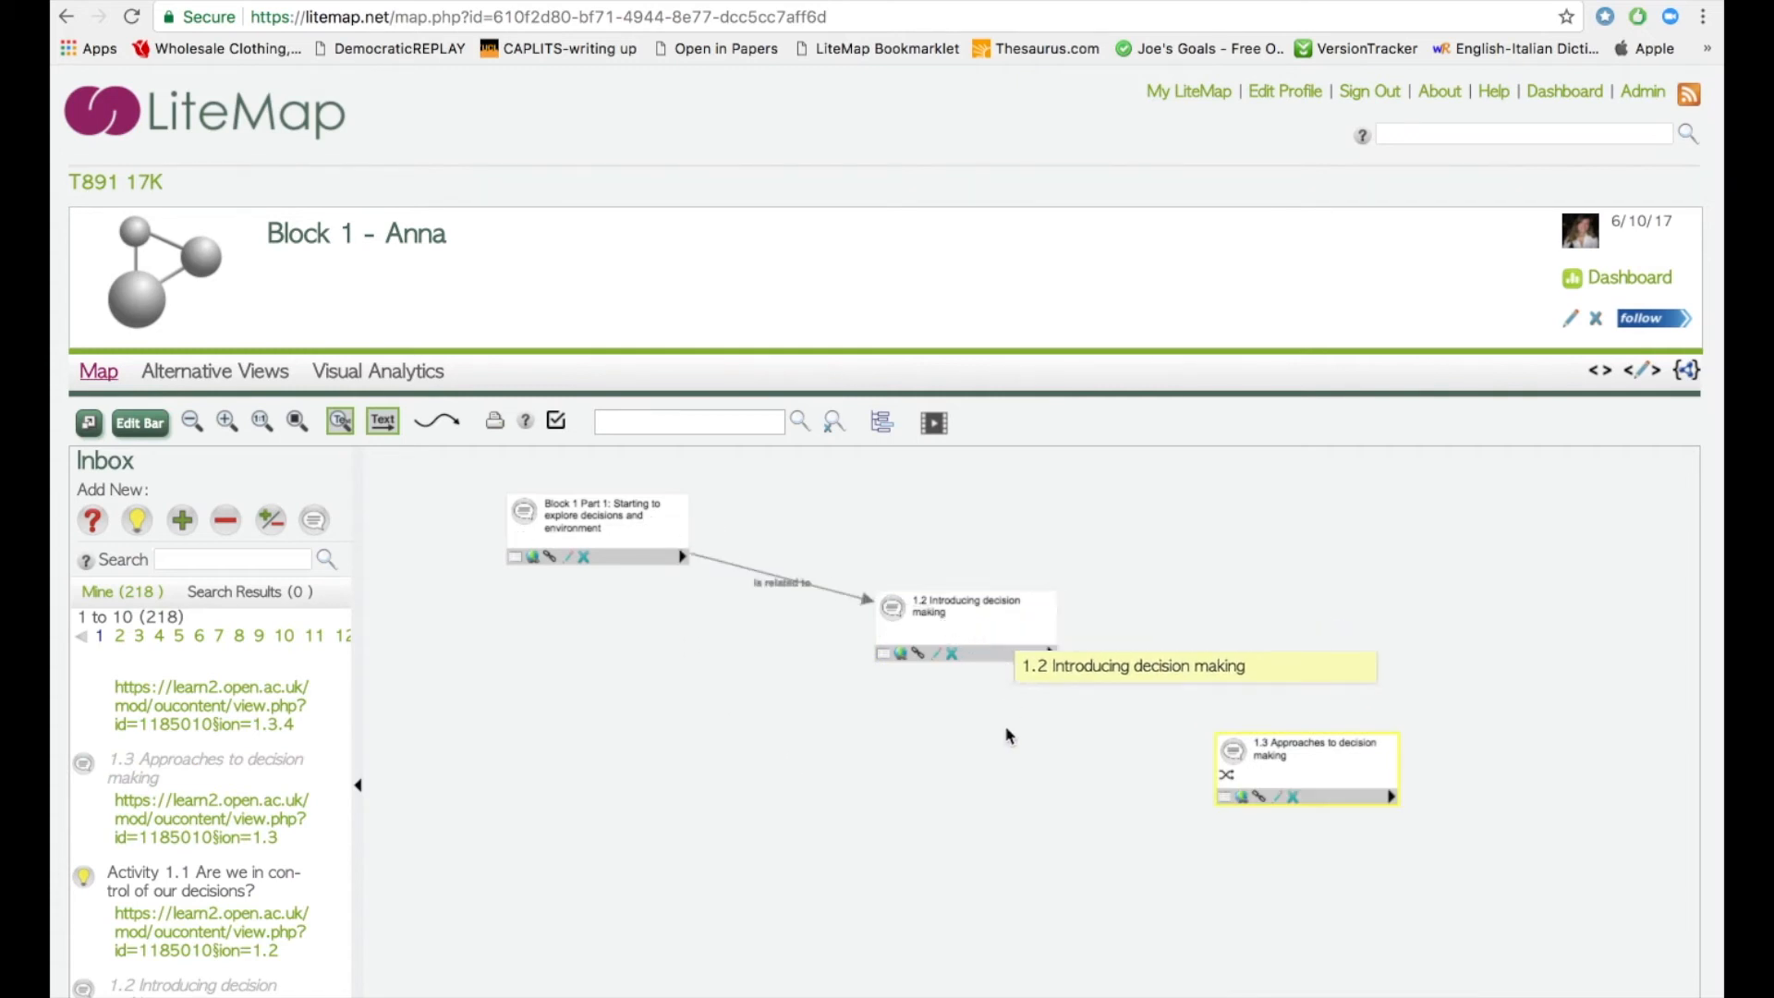
{"action": "left_click_drag", "start_coordinate": [1051, 653], "coordinate": [1310, 758]}
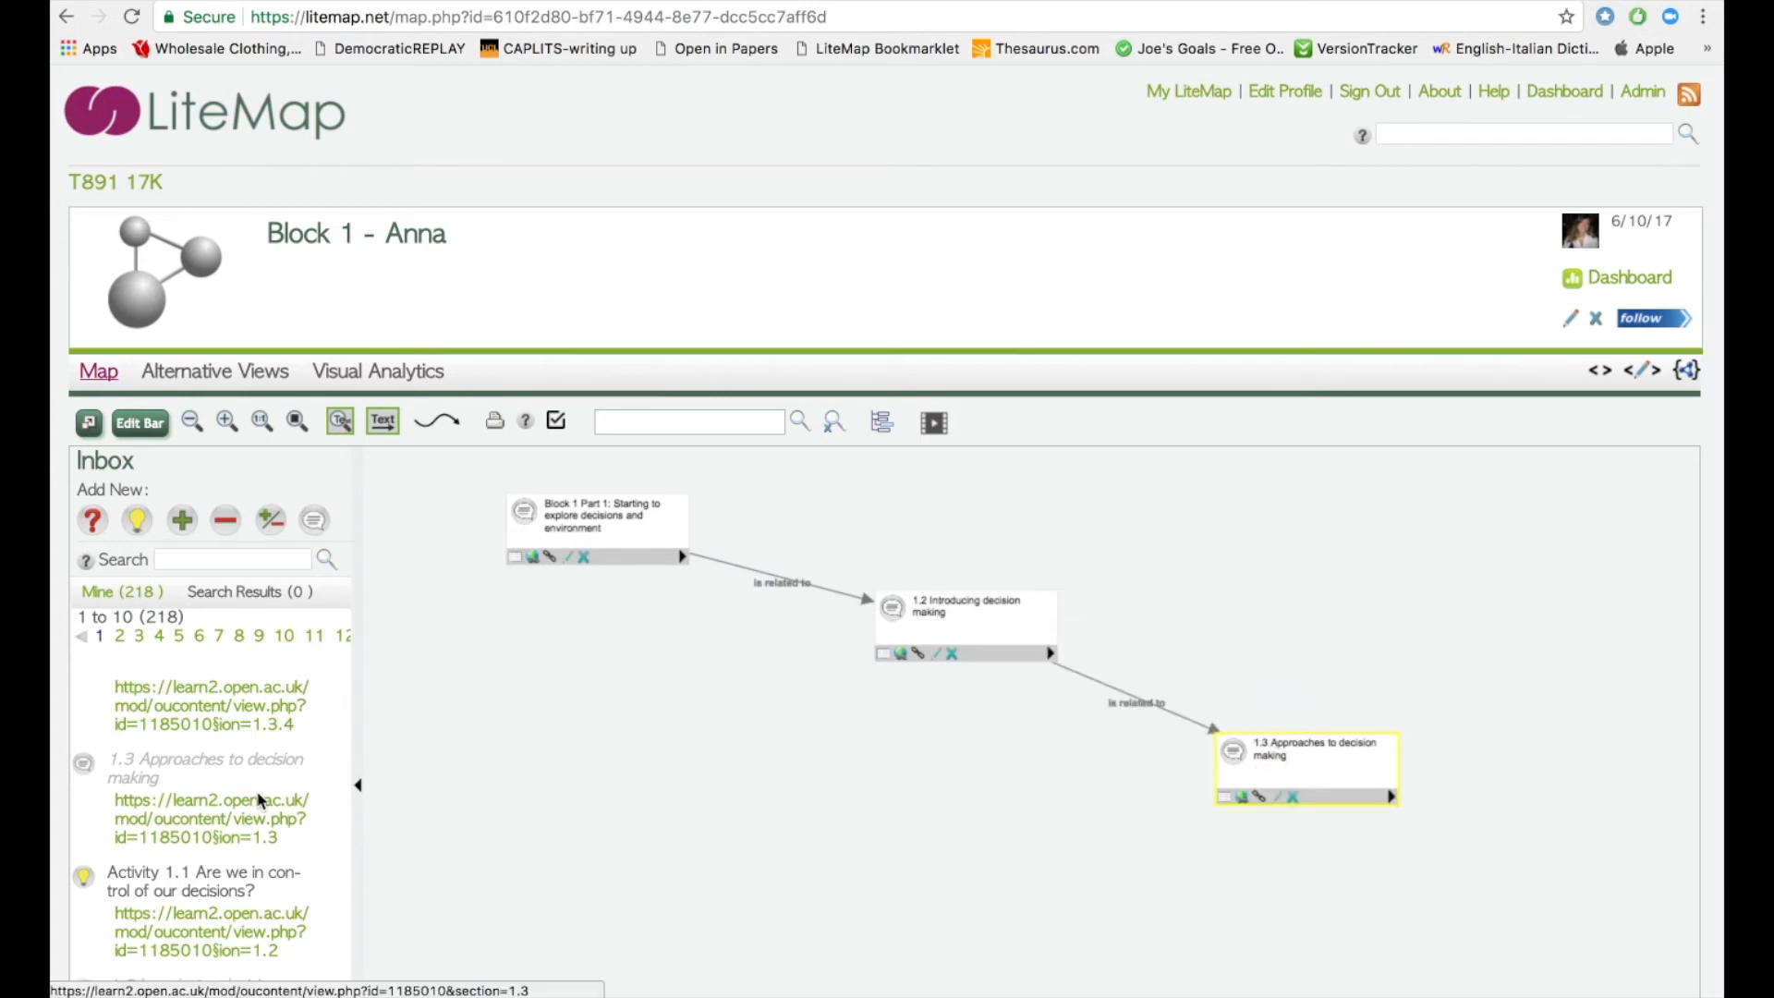
- Place the idea "Activity 1.1 Are we in control of our decisions?" on the map and link the 1.2 comment to it
{"action": "scroll", "coordinate": [259, 800], "scroll_direction": "down", "scroll_amount": 2}
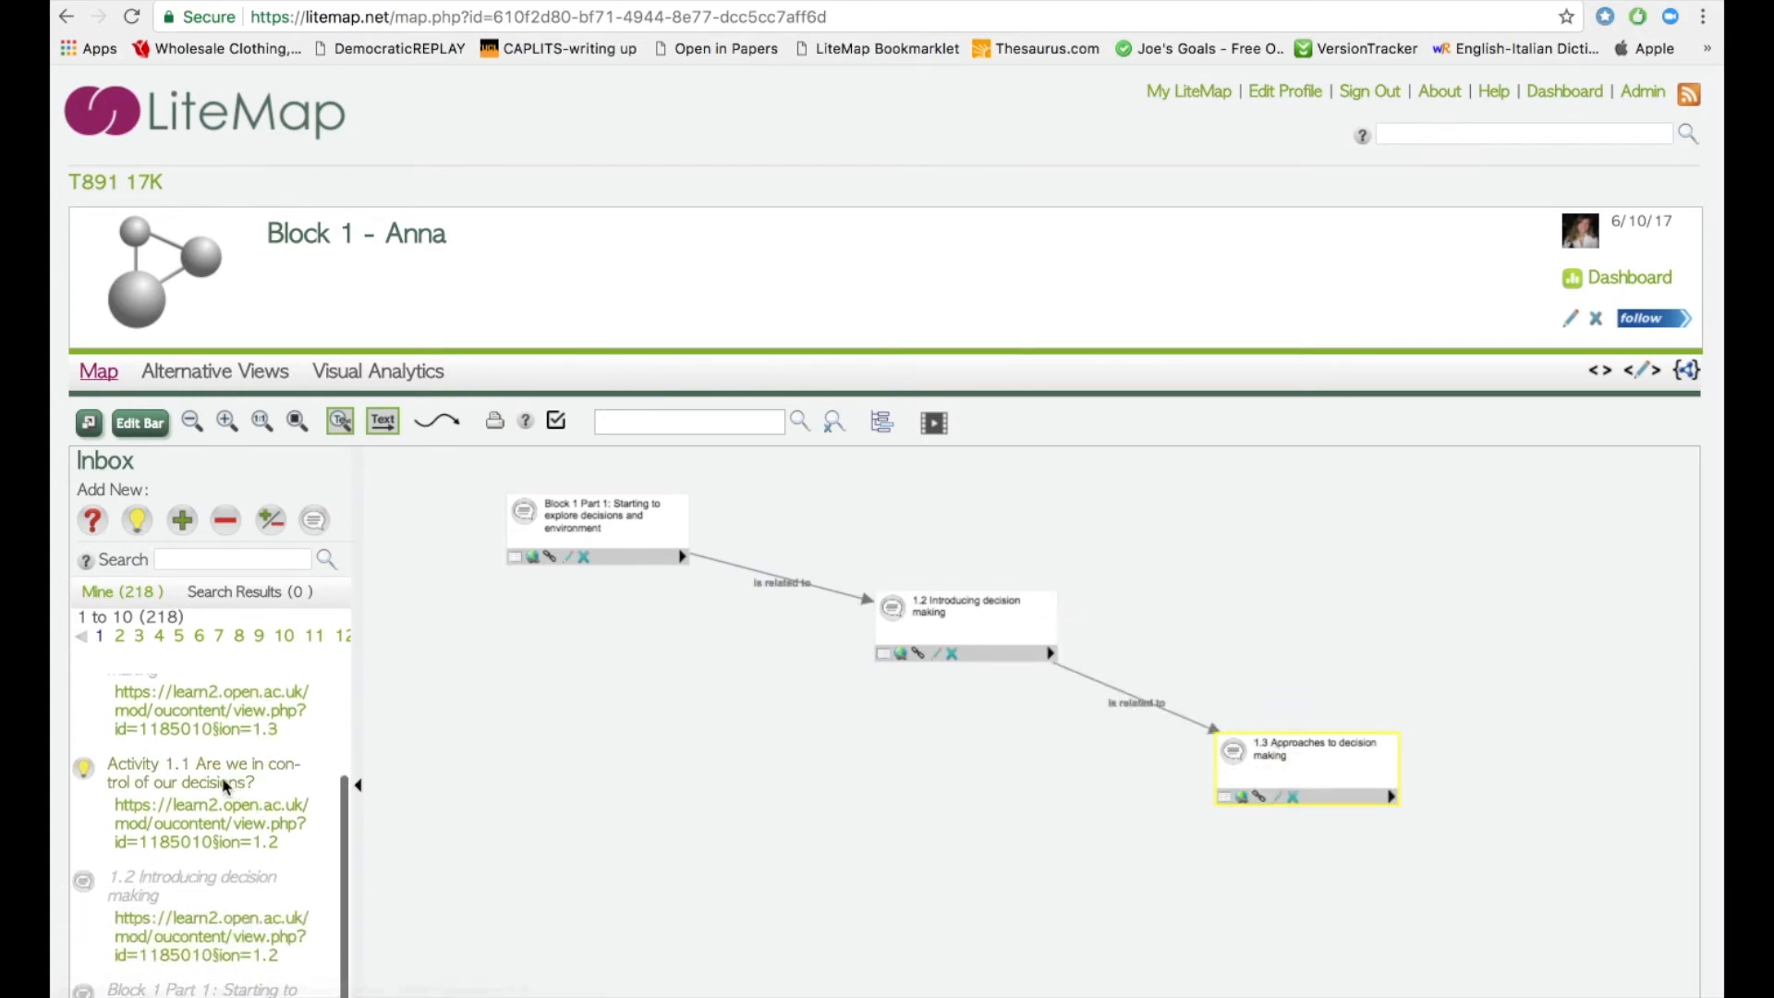
{"action": "left_click_drag", "start_coordinate": [208, 783], "coordinate": [623, 745]}
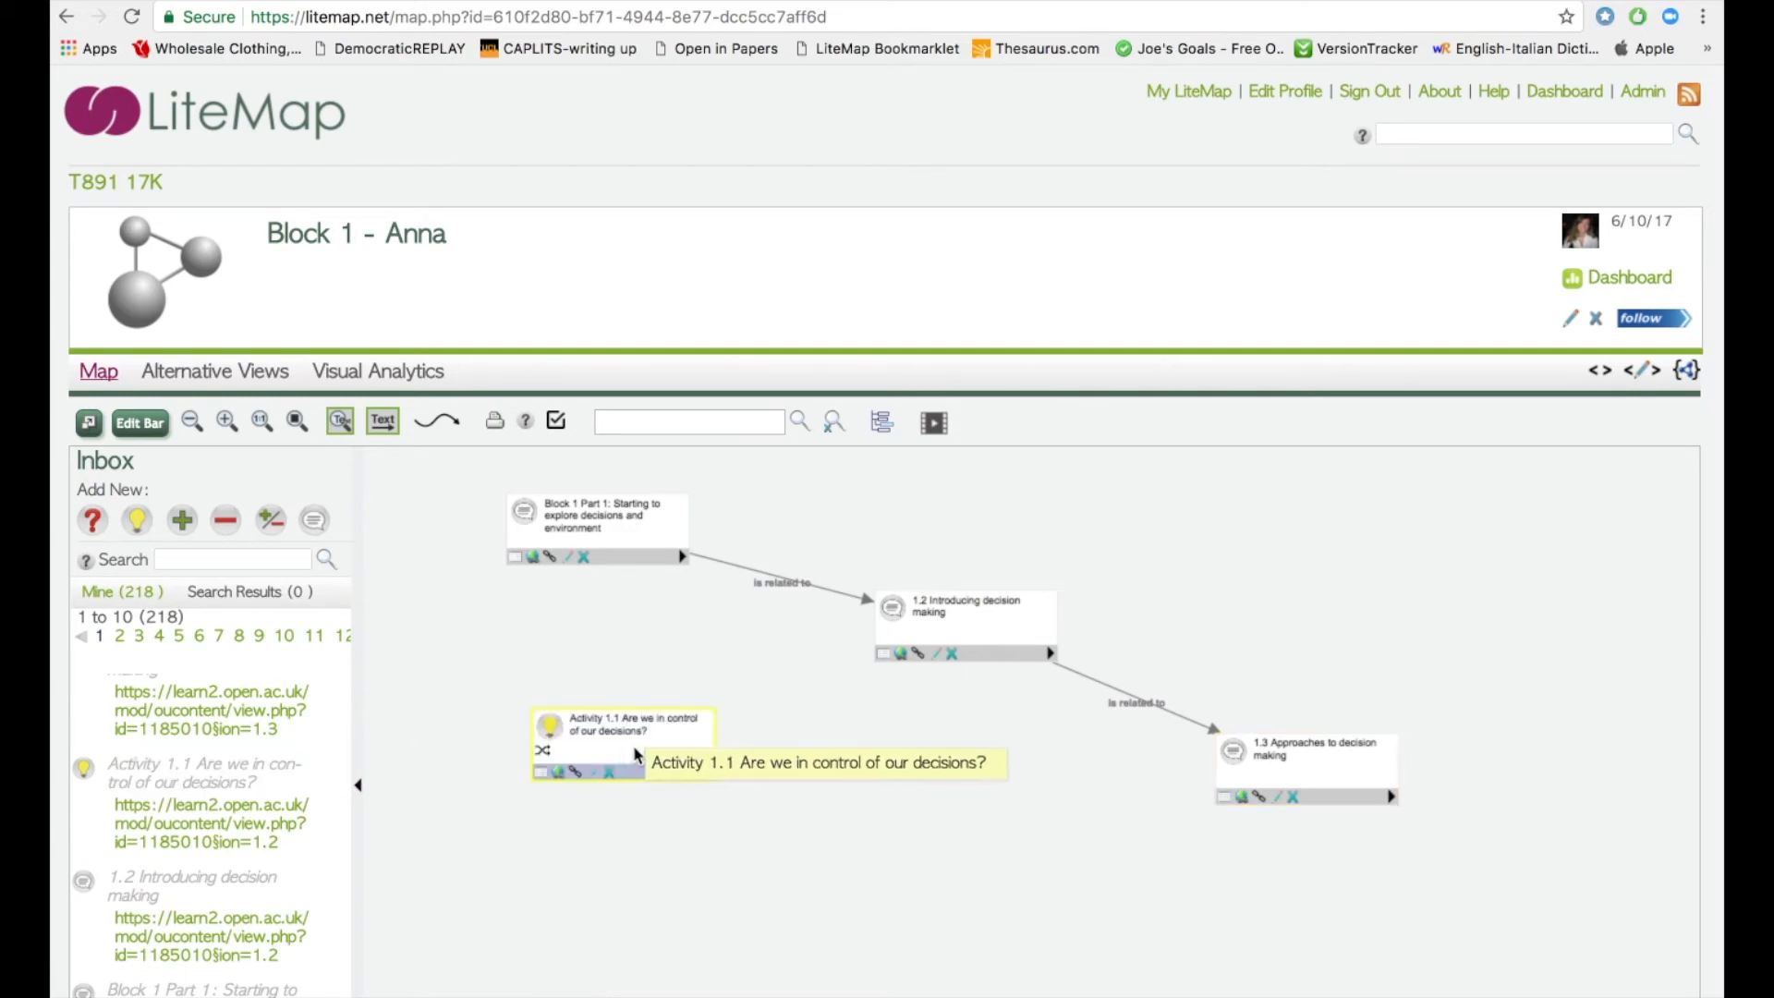
{"action": "left_click_drag", "start_coordinate": [959, 628], "coordinate": [669, 732]}
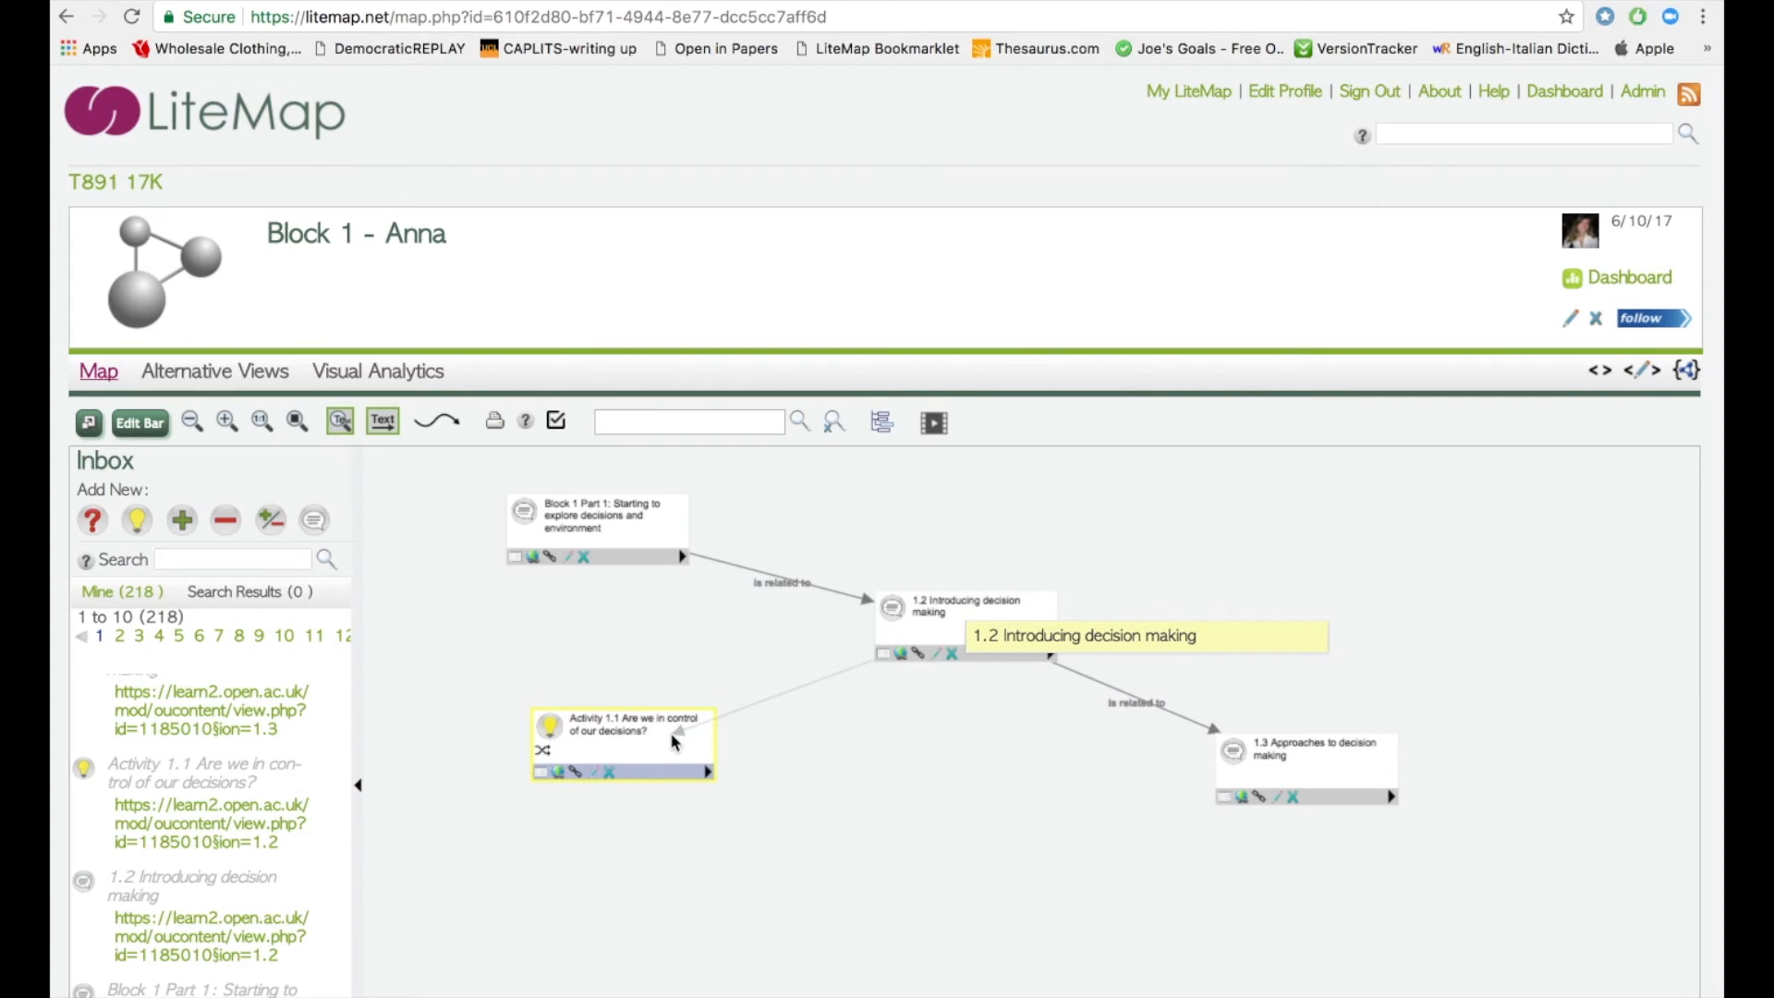
- Place the idea "Activity 1.2 Consider your own decision making" below the others on the map and link the 1.3 comment to it
{"action": "scroll", "coordinate": [184, 658], "scroll_direction": "down", "scroll_amount": 2}
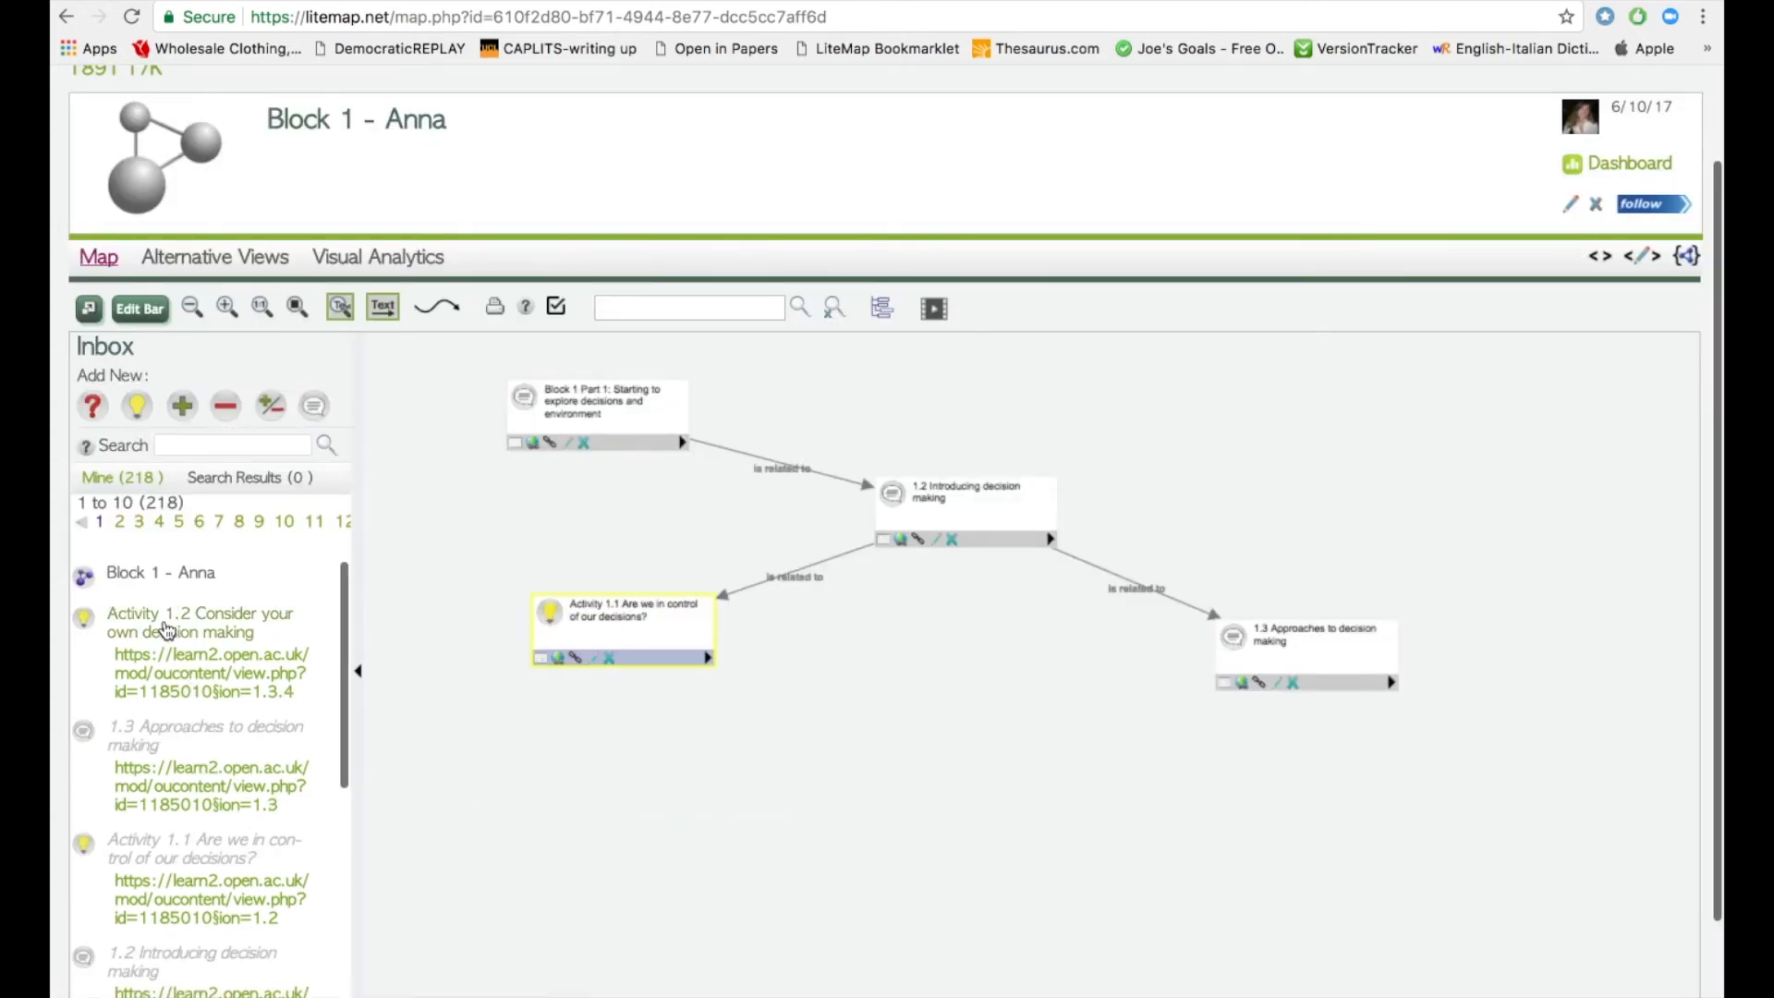
{"action": "left_click_drag", "start_coordinate": [172, 632], "coordinate": [998, 840]}
{"action": "left_click_drag", "start_coordinate": [1249, 662], "coordinate": [998, 807]}
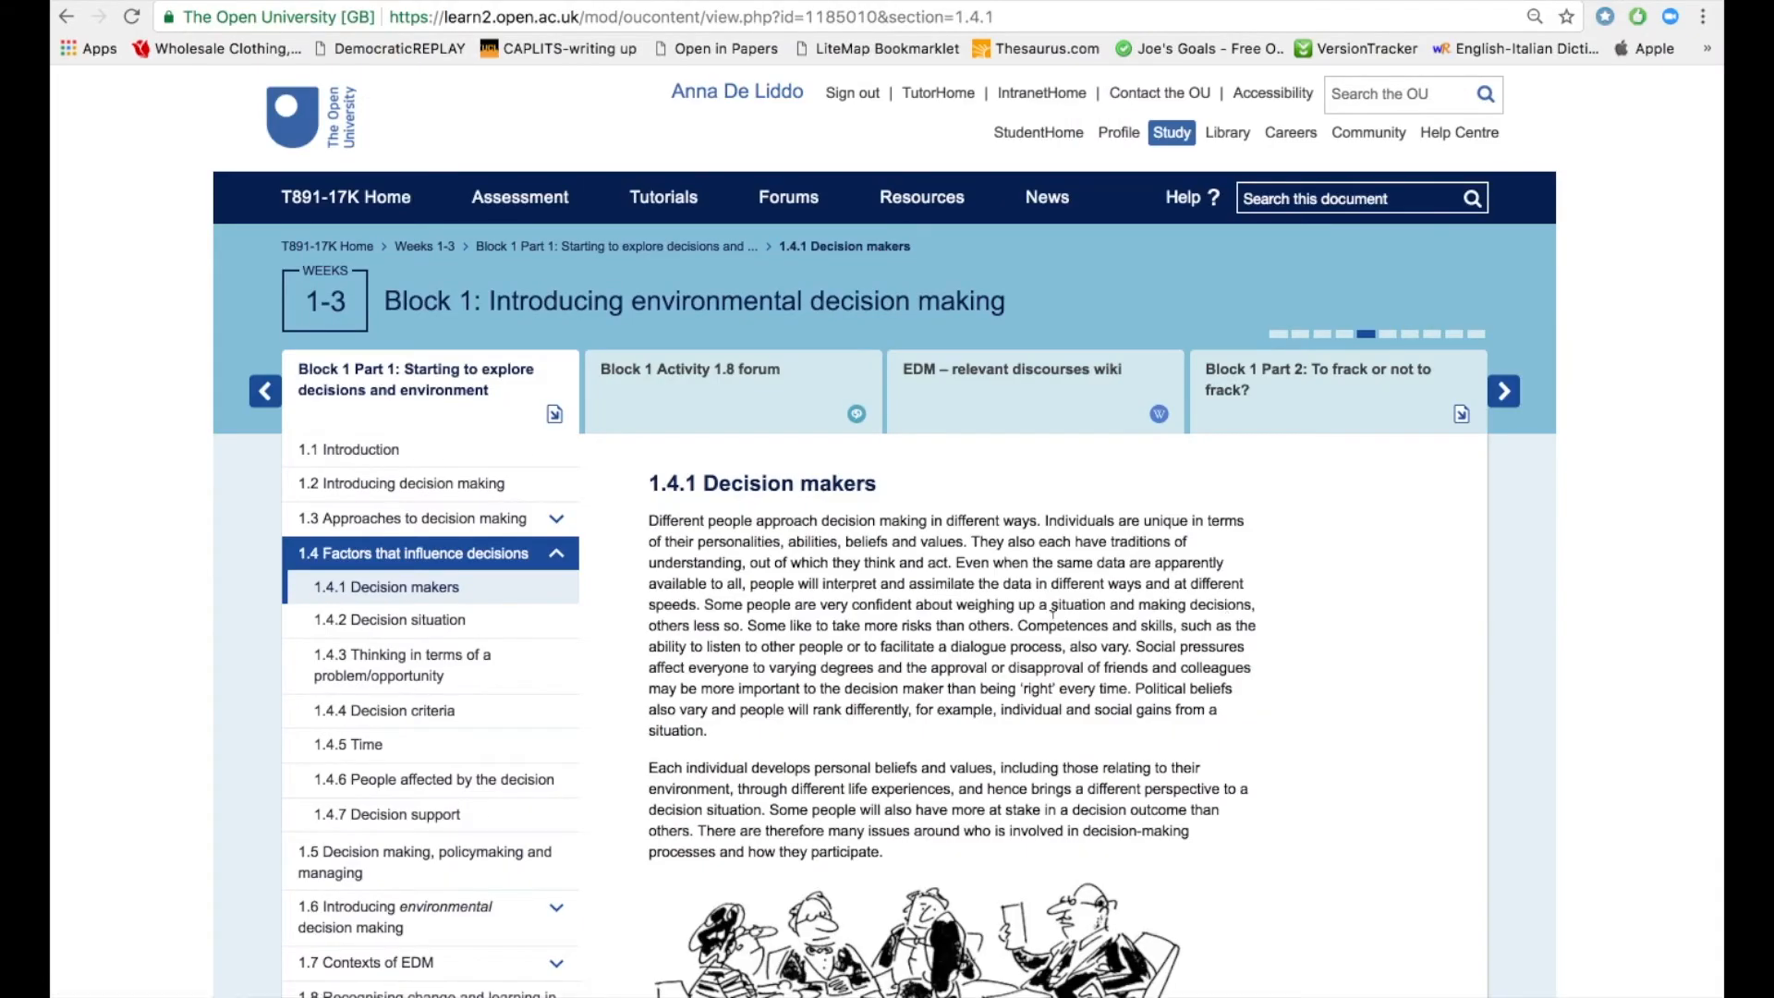
- Annotate the paragraph starting "Each individual develops personal beliefs" in 1.4.1 with a LiteMap issue summarised "4 T891 Community: I am not clear about......"
{"action": "scroll", "coordinate": [1054, 612], "scroll_direction": "down", "scroll_amount": 3}
{"action": "scroll", "coordinate": [1053, 612], "scroll_direction": "down", "scroll_amount": 2}
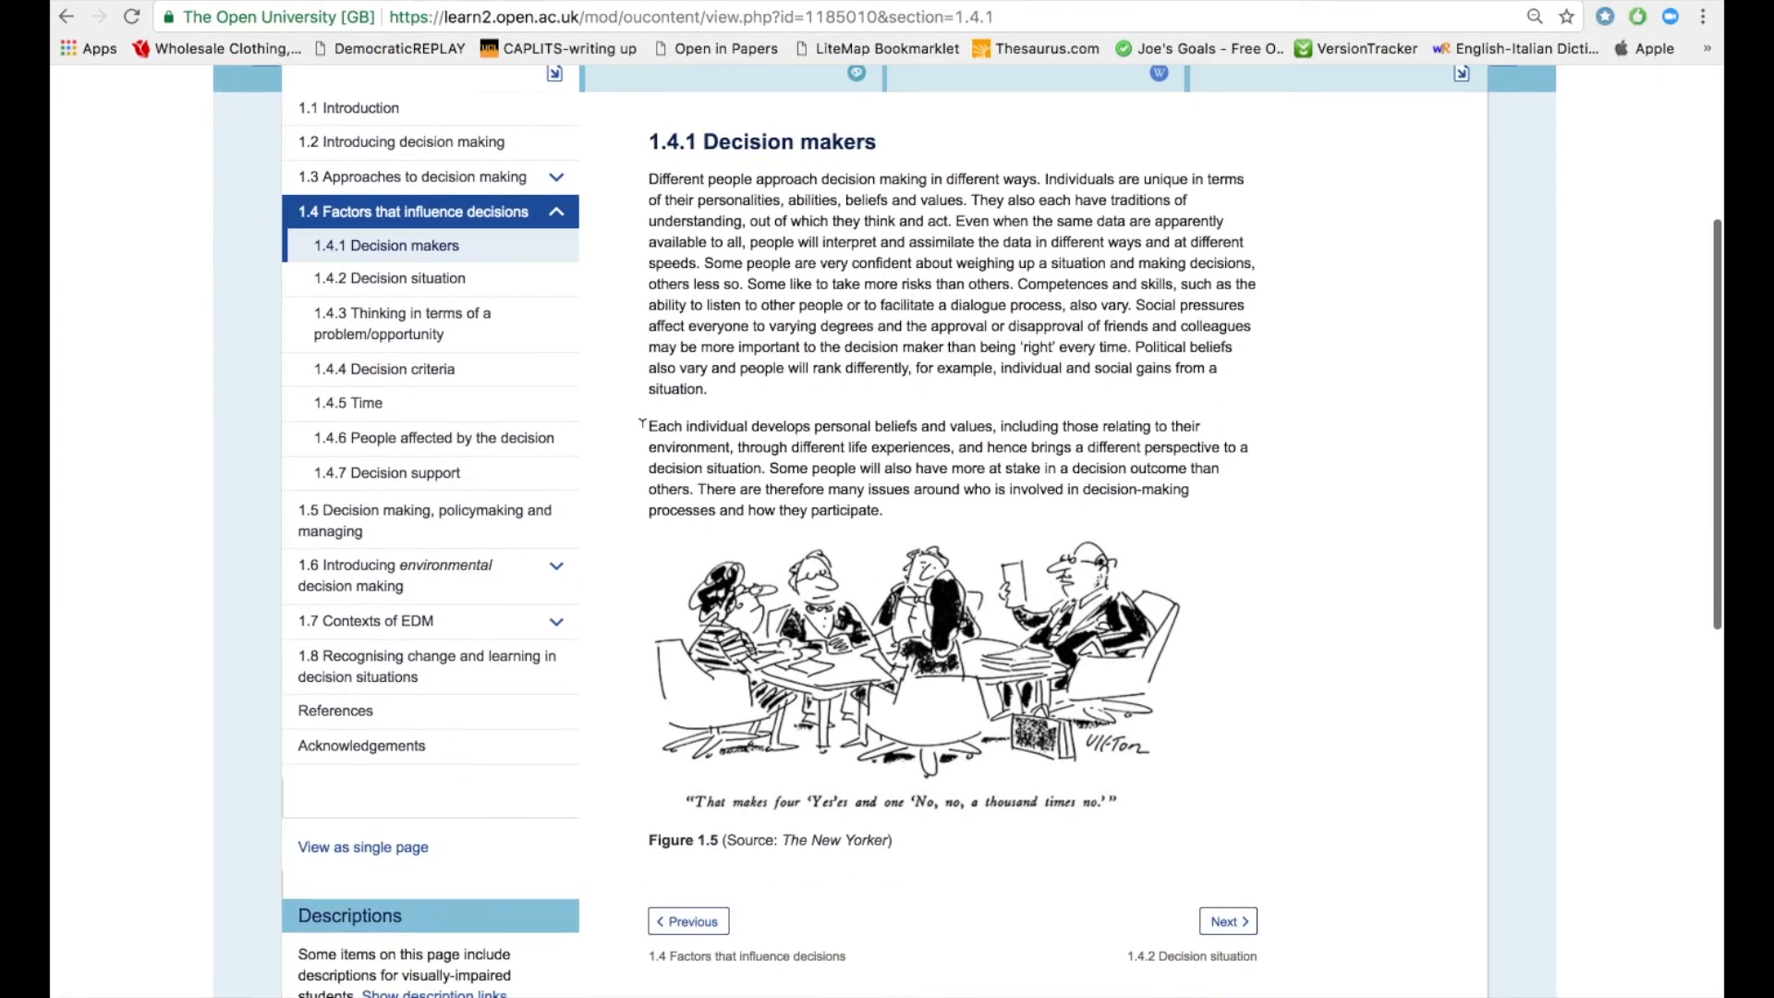
{"action": "left_click_drag", "start_coordinate": [646, 424], "coordinate": [908, 500]}
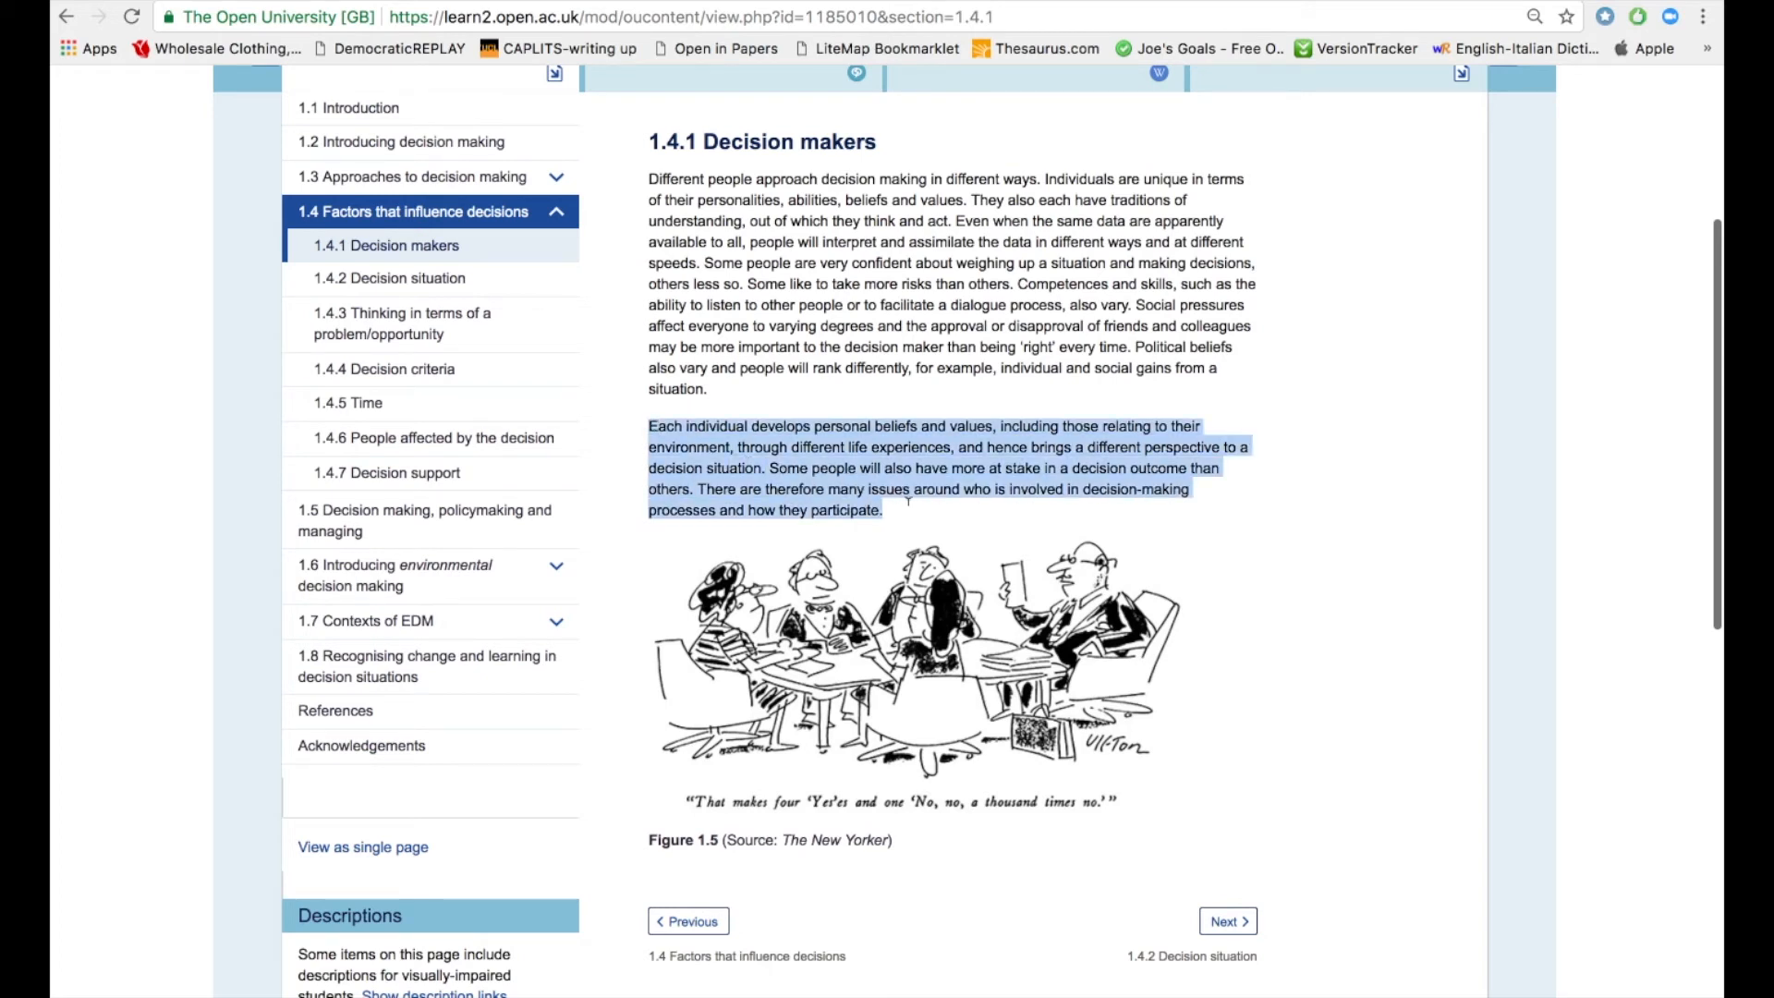
{"action": "left_click", "coordinate": [871, 51]}
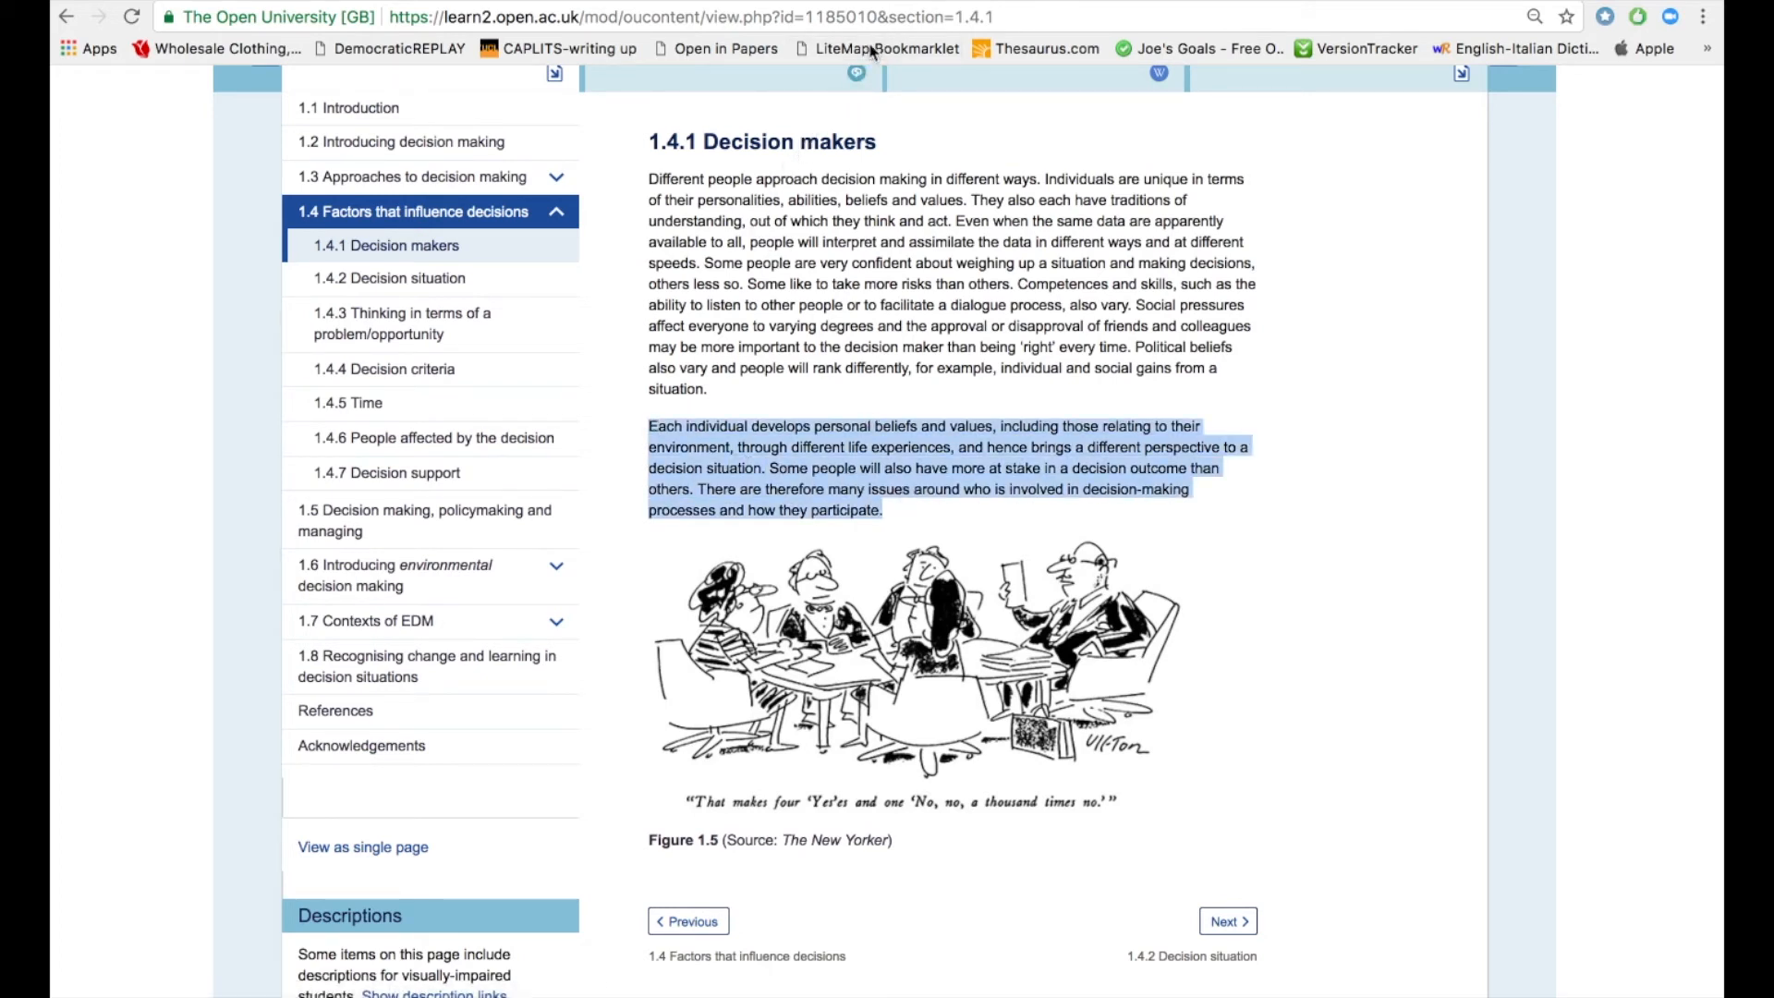
{"action": "left_click", "coordinate": [68, 157]}
{"action": "type", "text": "4"}
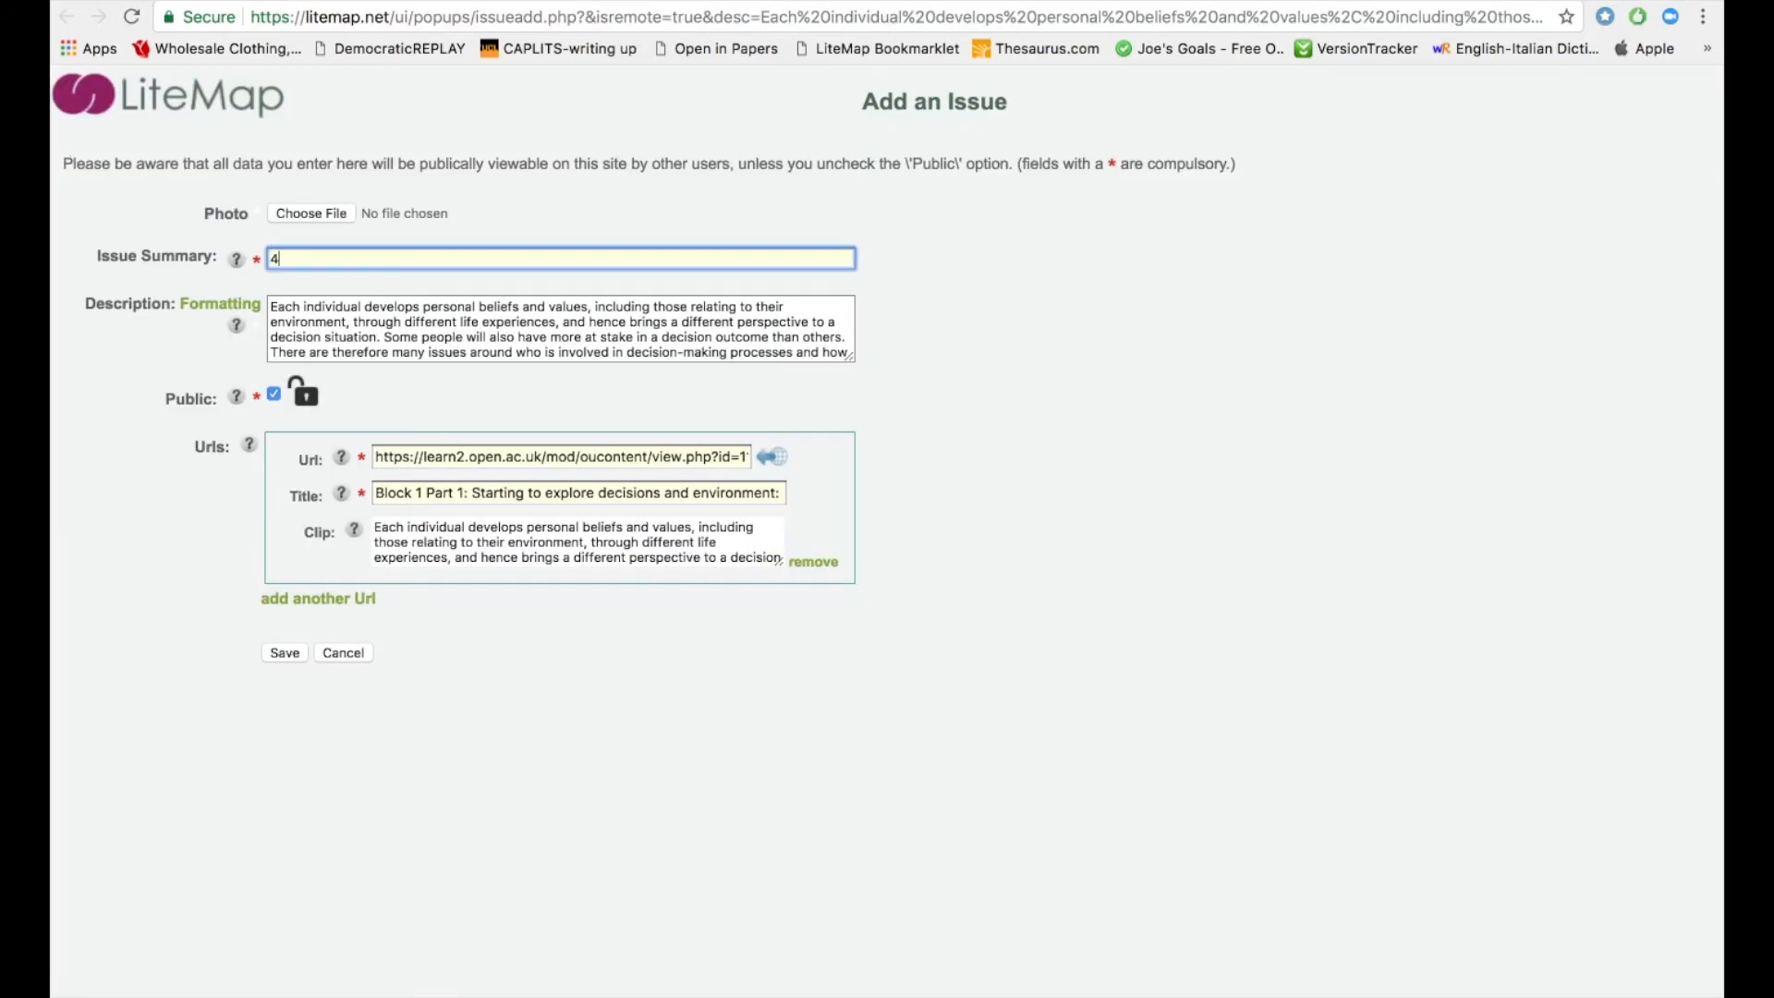
{"action": "type", "text": " T891 Community: I am not clear about......"}
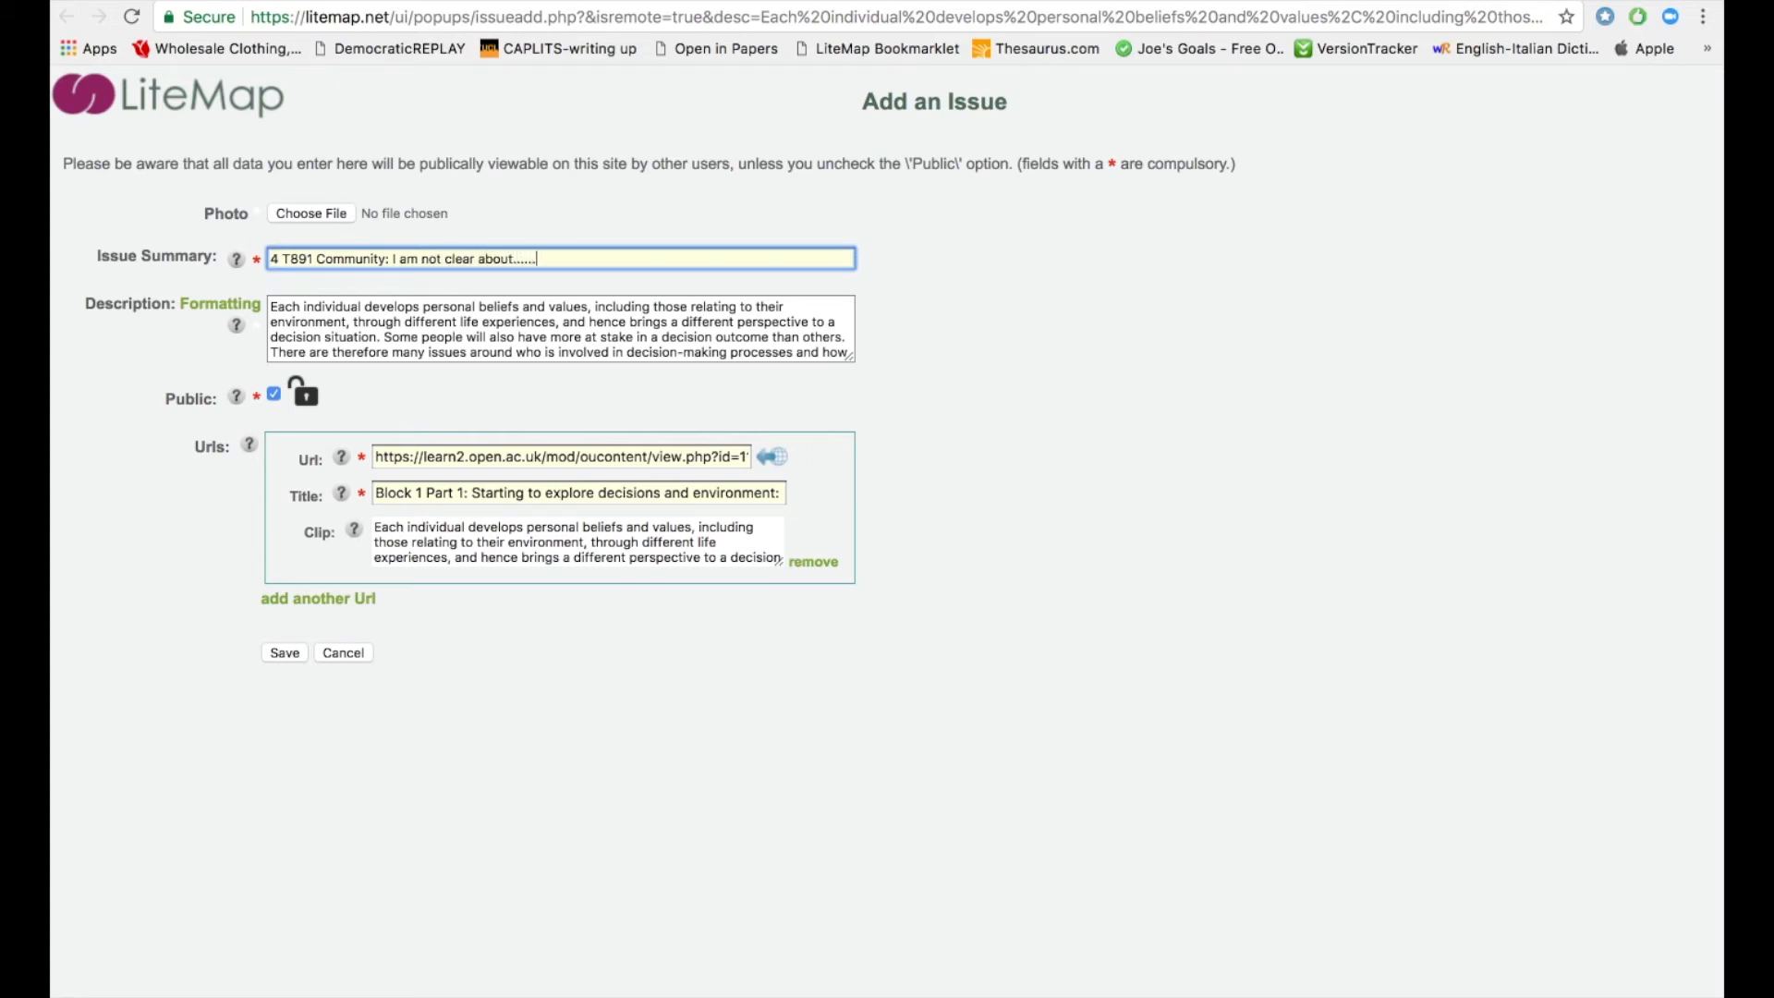
{"action": "left_click", "coordinate": [280, 654]}
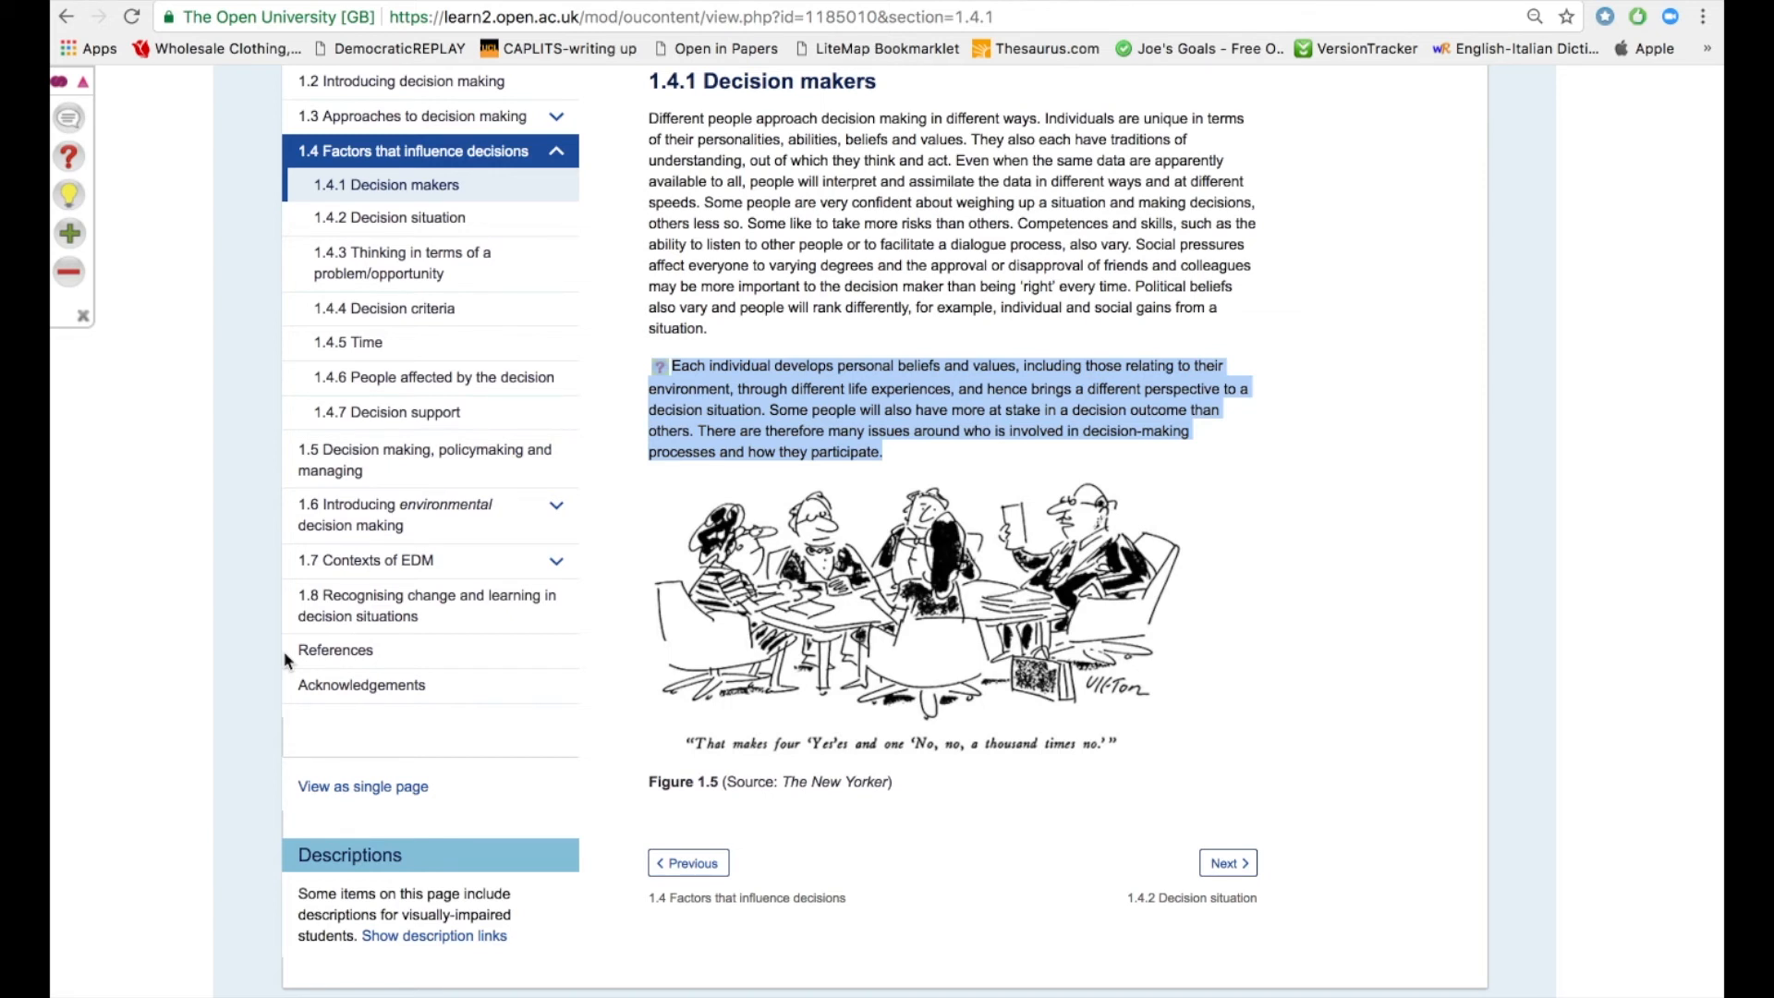
{"action": "left_click", "coordinate": [662, 371]}
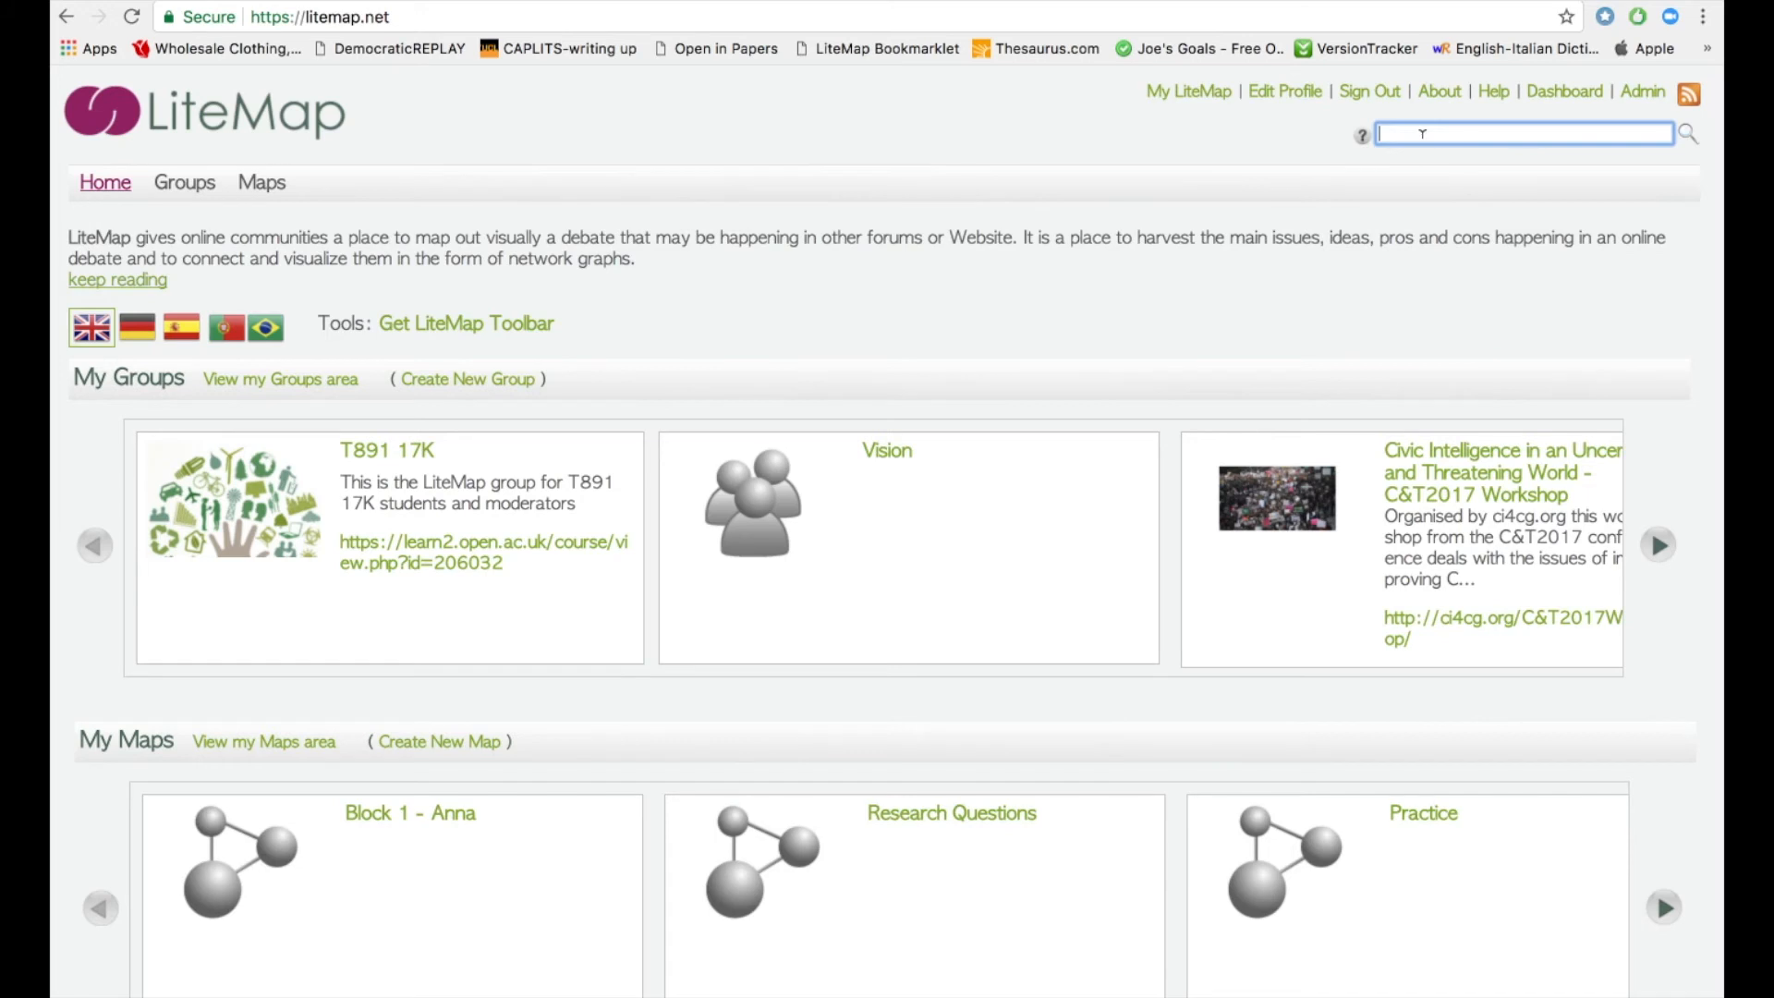
- Search LiteMap for "4 T981" and open the issue "4 T891 Community: I am not clear about......"
{"action": "type", "text": "4 T981"}
{"action": "key", "text": "Return"}
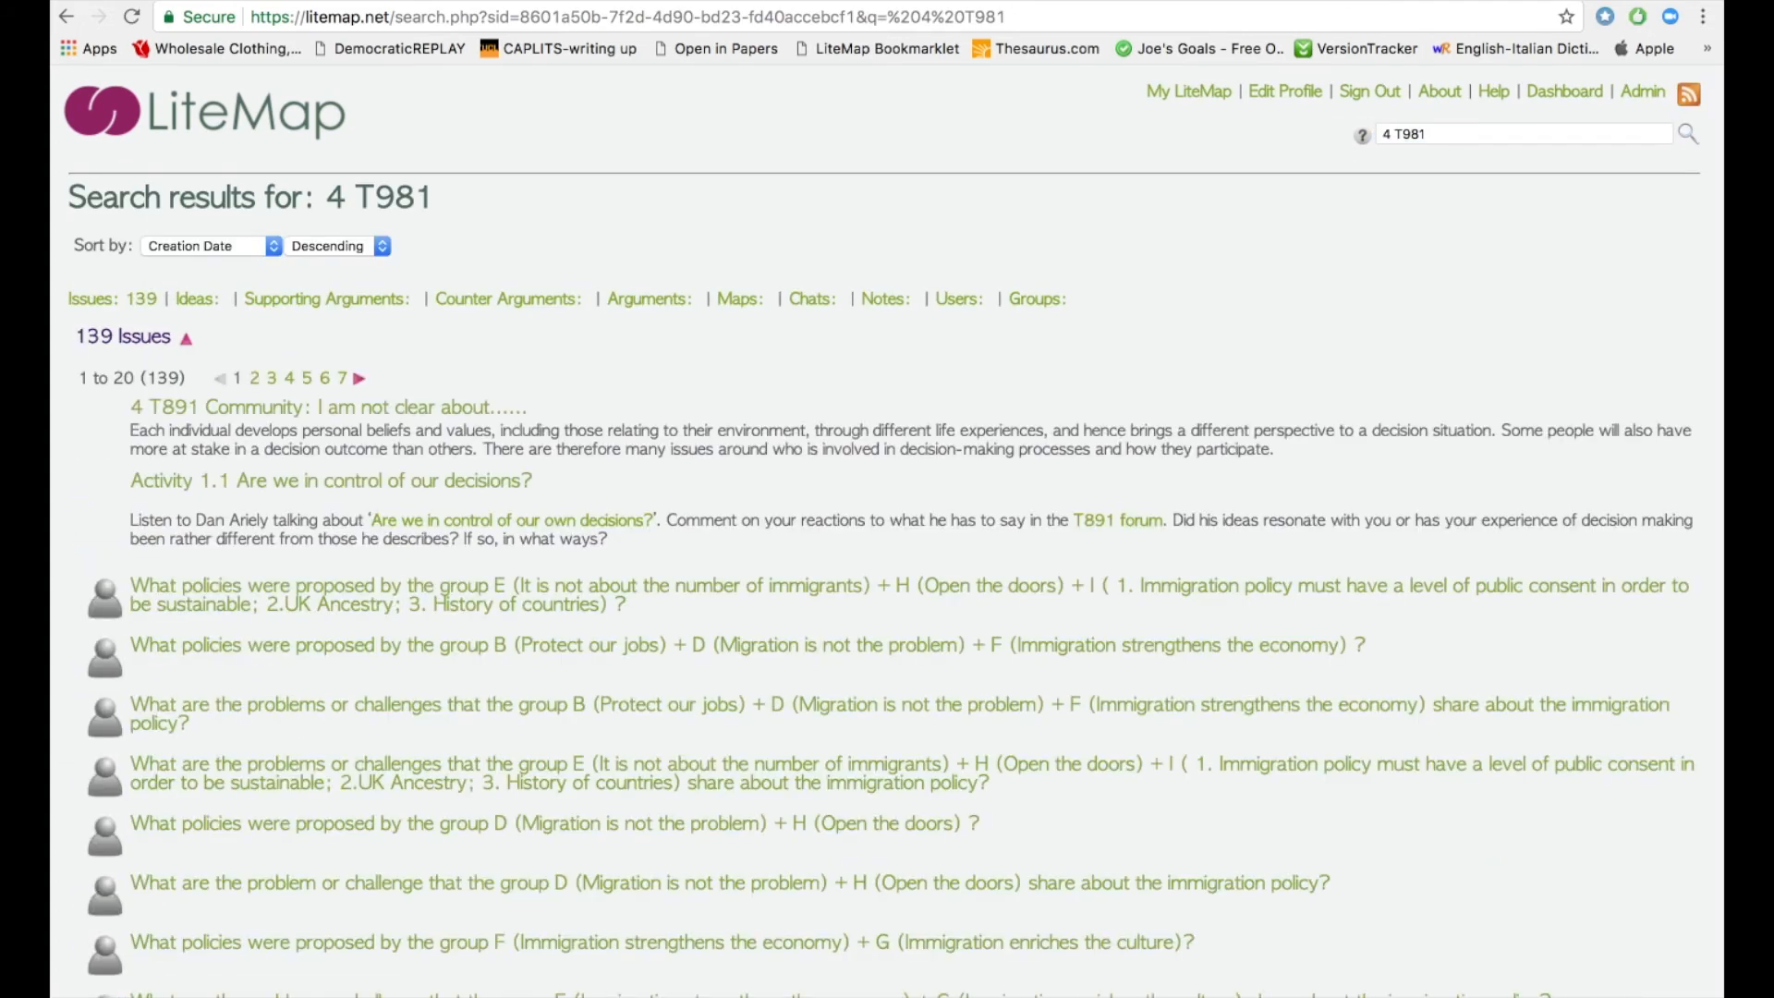
{"action": "left_click", "coordinate": [376, 417]}
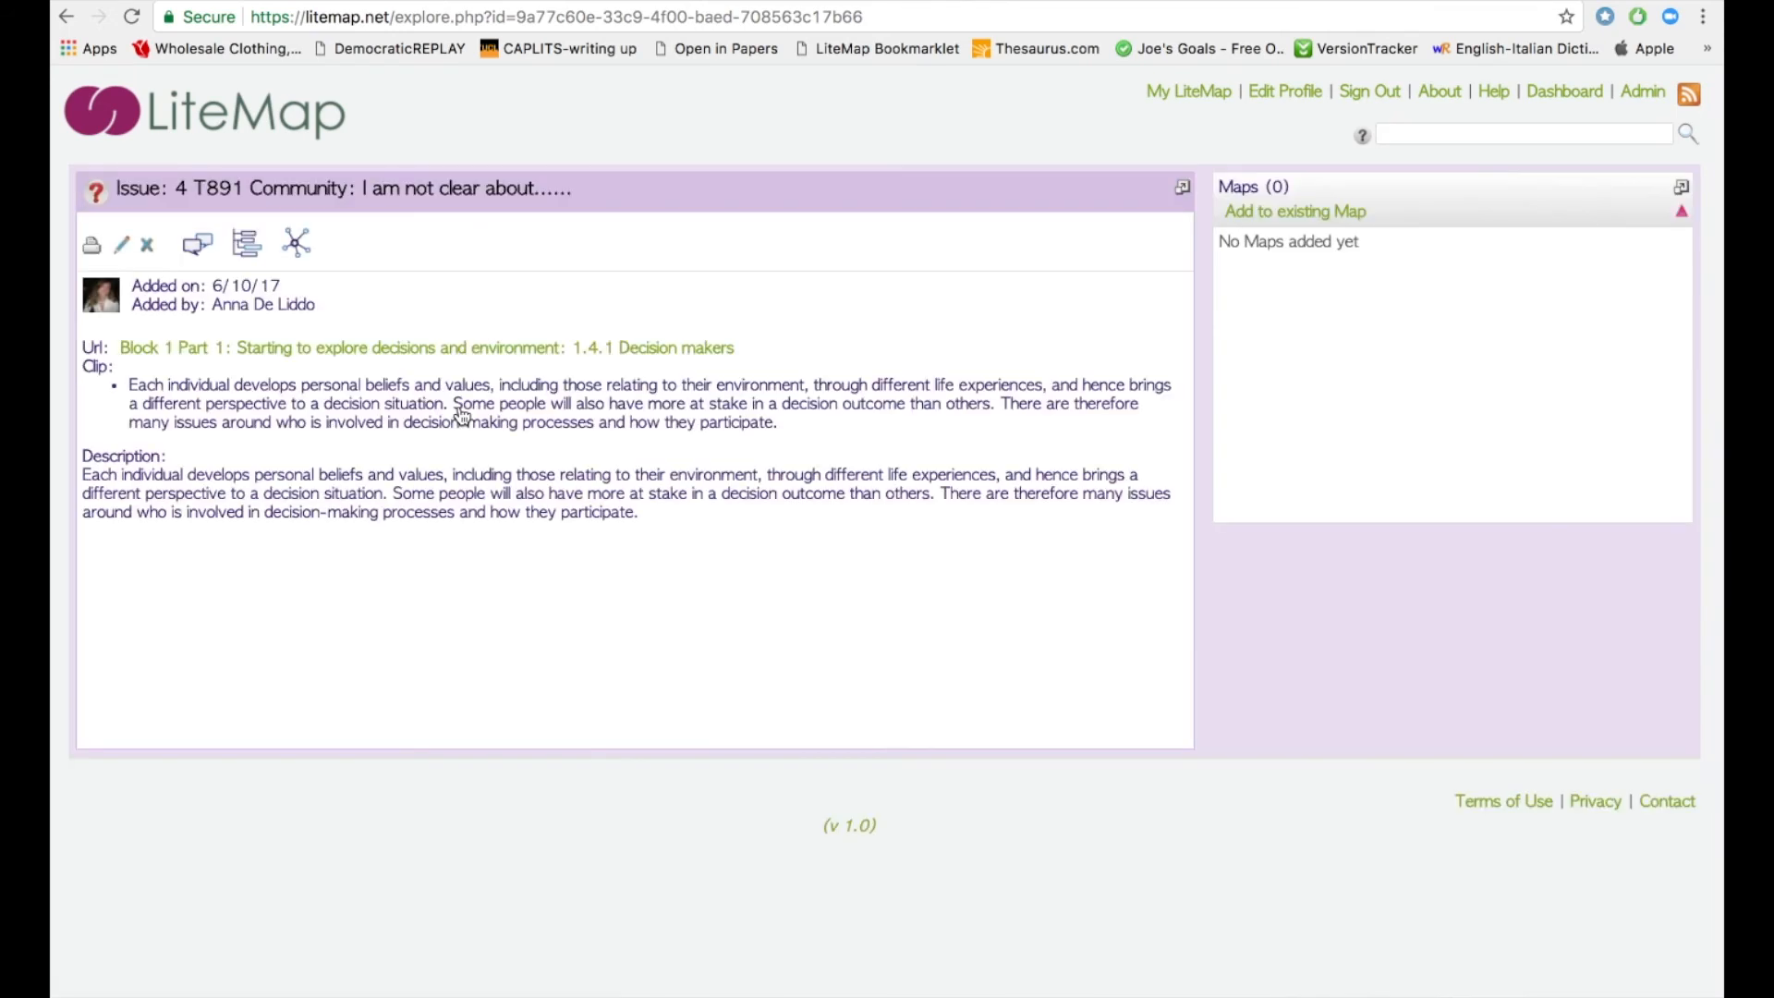
- Visit the issue's source page 1.4.1 Decision makers, load the LiteMap annotations and open the issue from its marker beside the annotated paragraph
{"action": "left_click", "coordinate": [499, 347]}
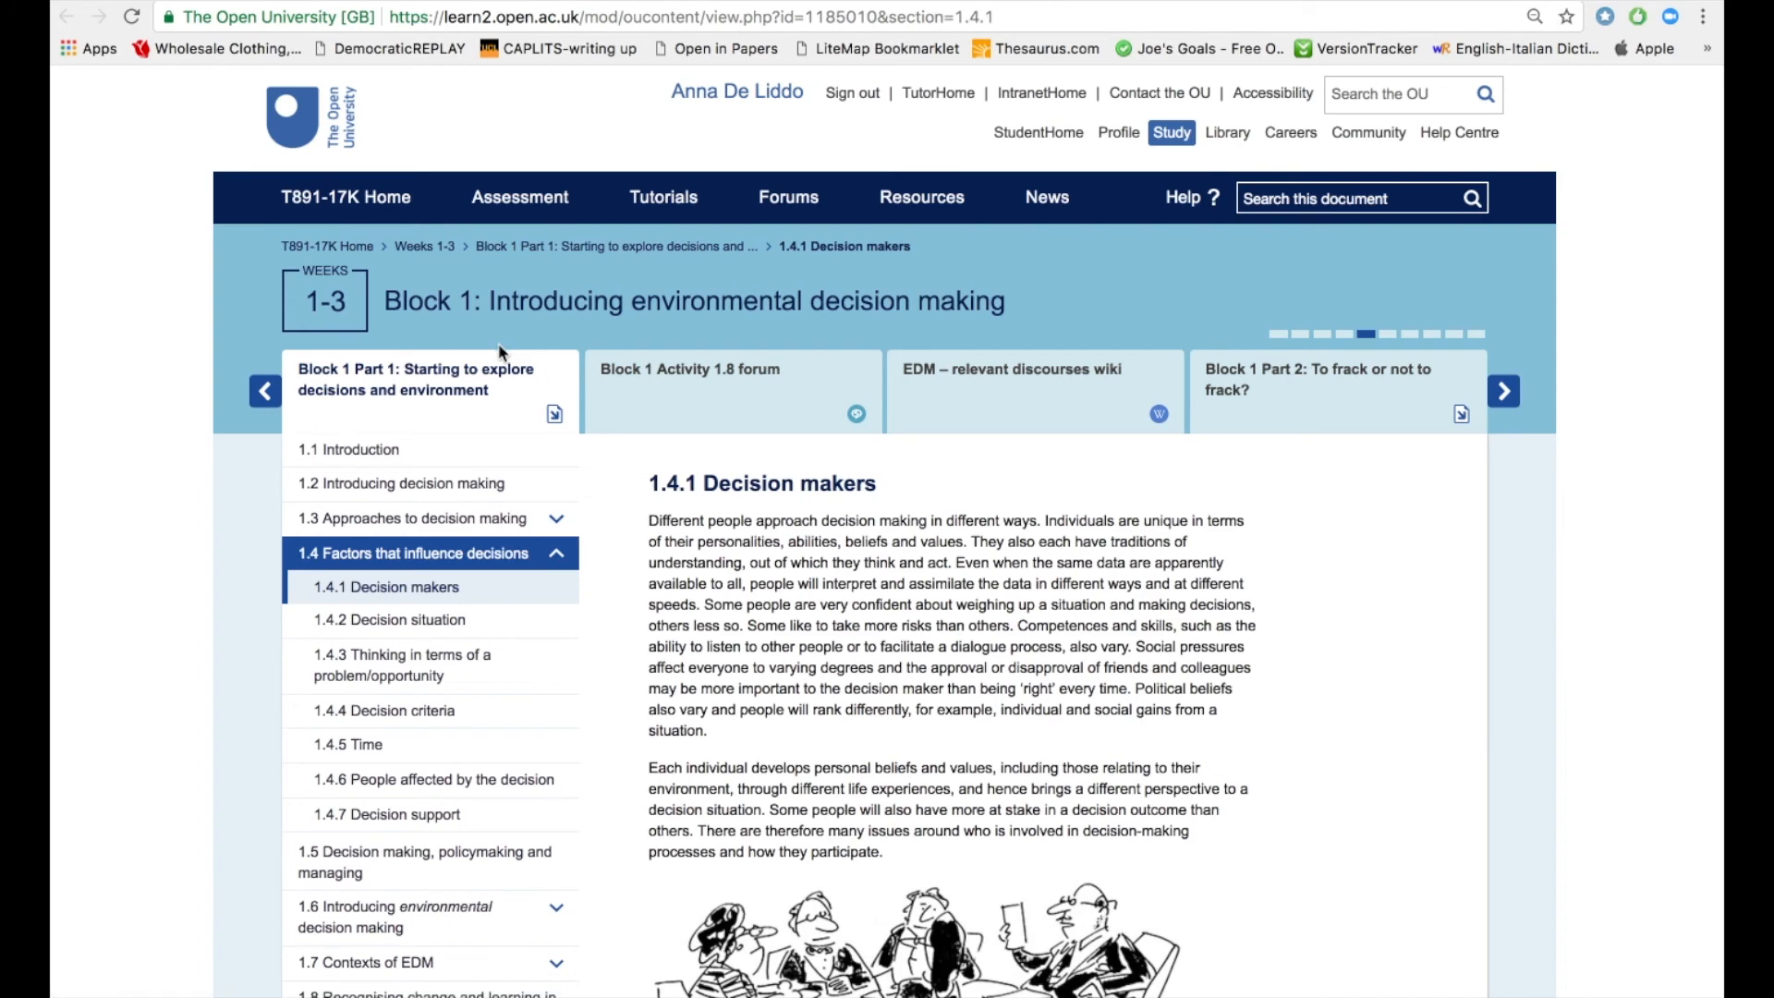
{"action": "left_click", "coordinate": [880, 51]}
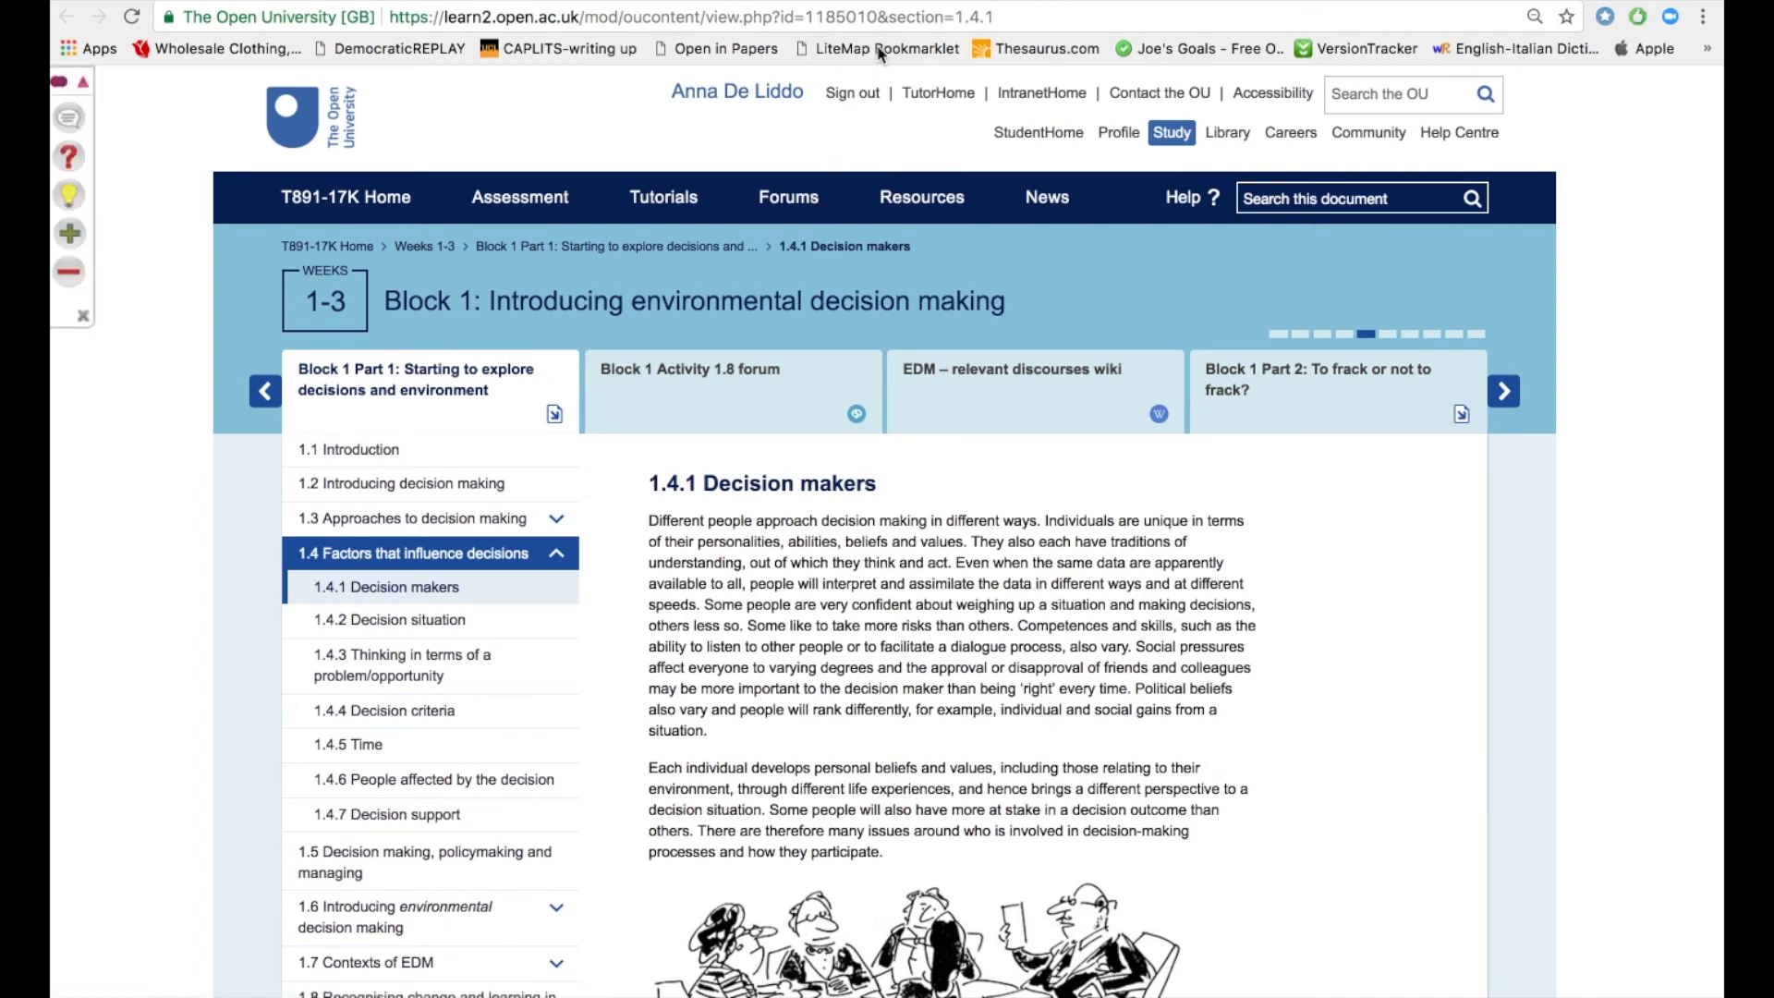
{"action": "triple_click", "coordinate": [669, 377]}
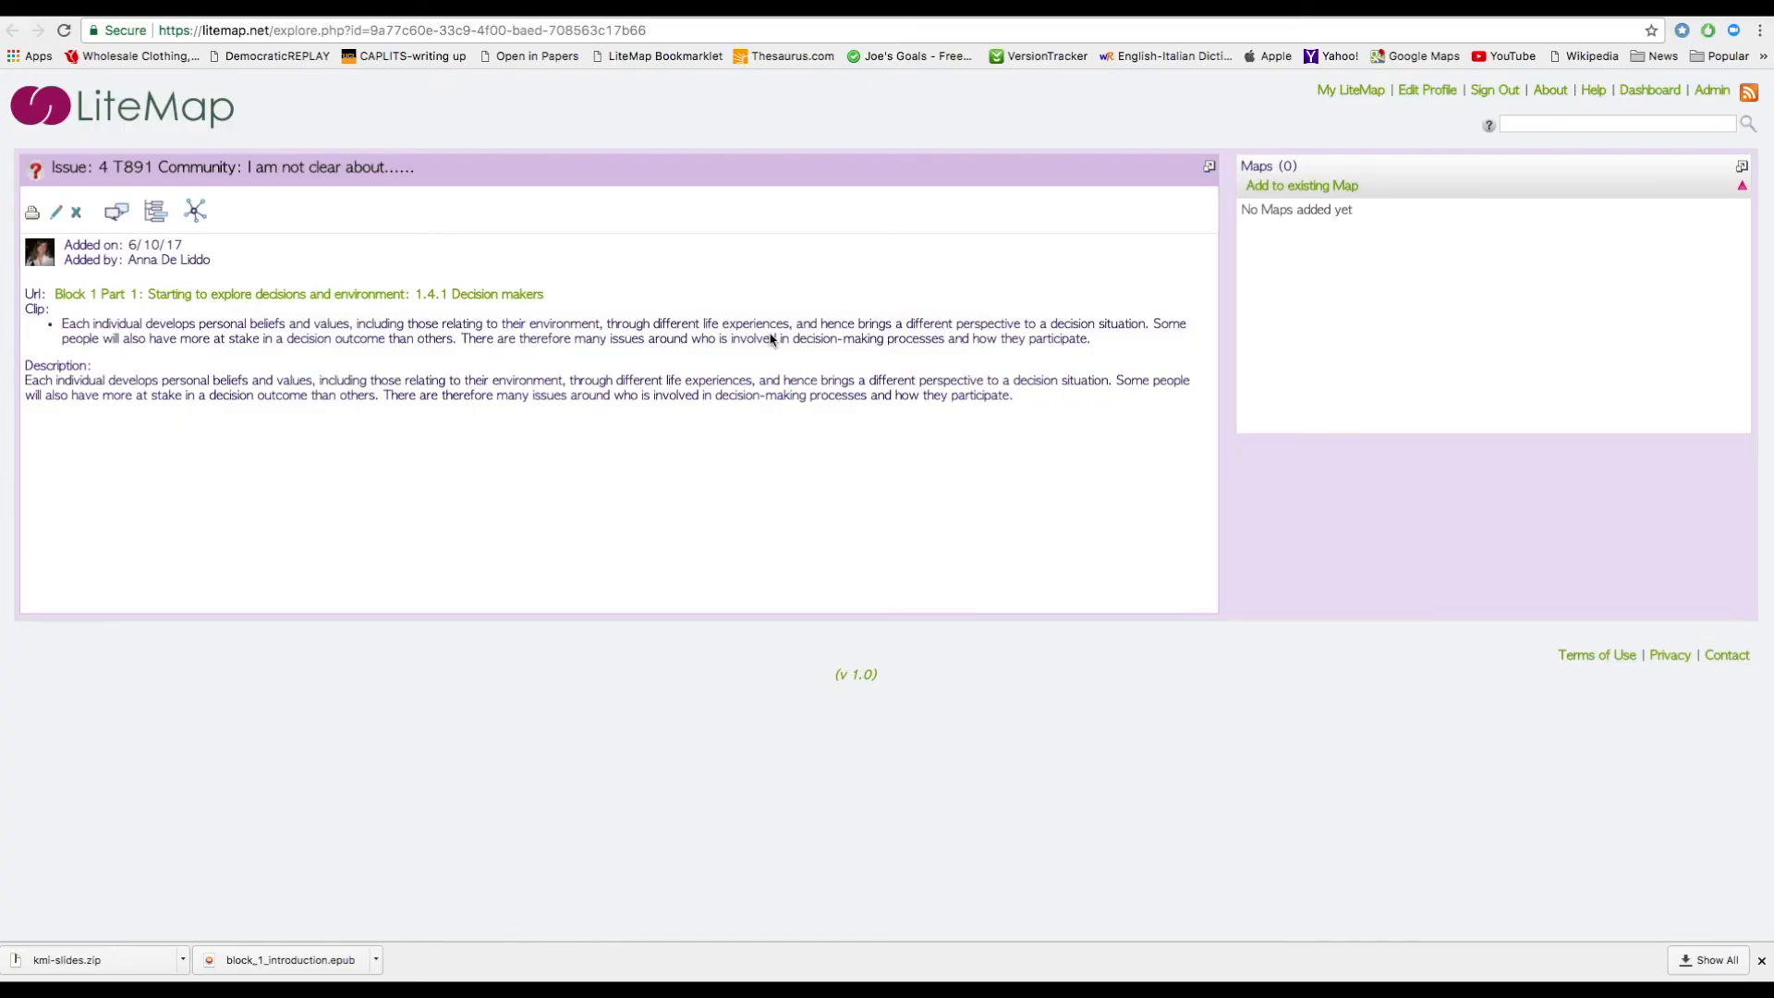
- Start a new chat on the issue with the message "The answer to your question is...."
{"action": "left_click", "coordinate": [112, 216]}
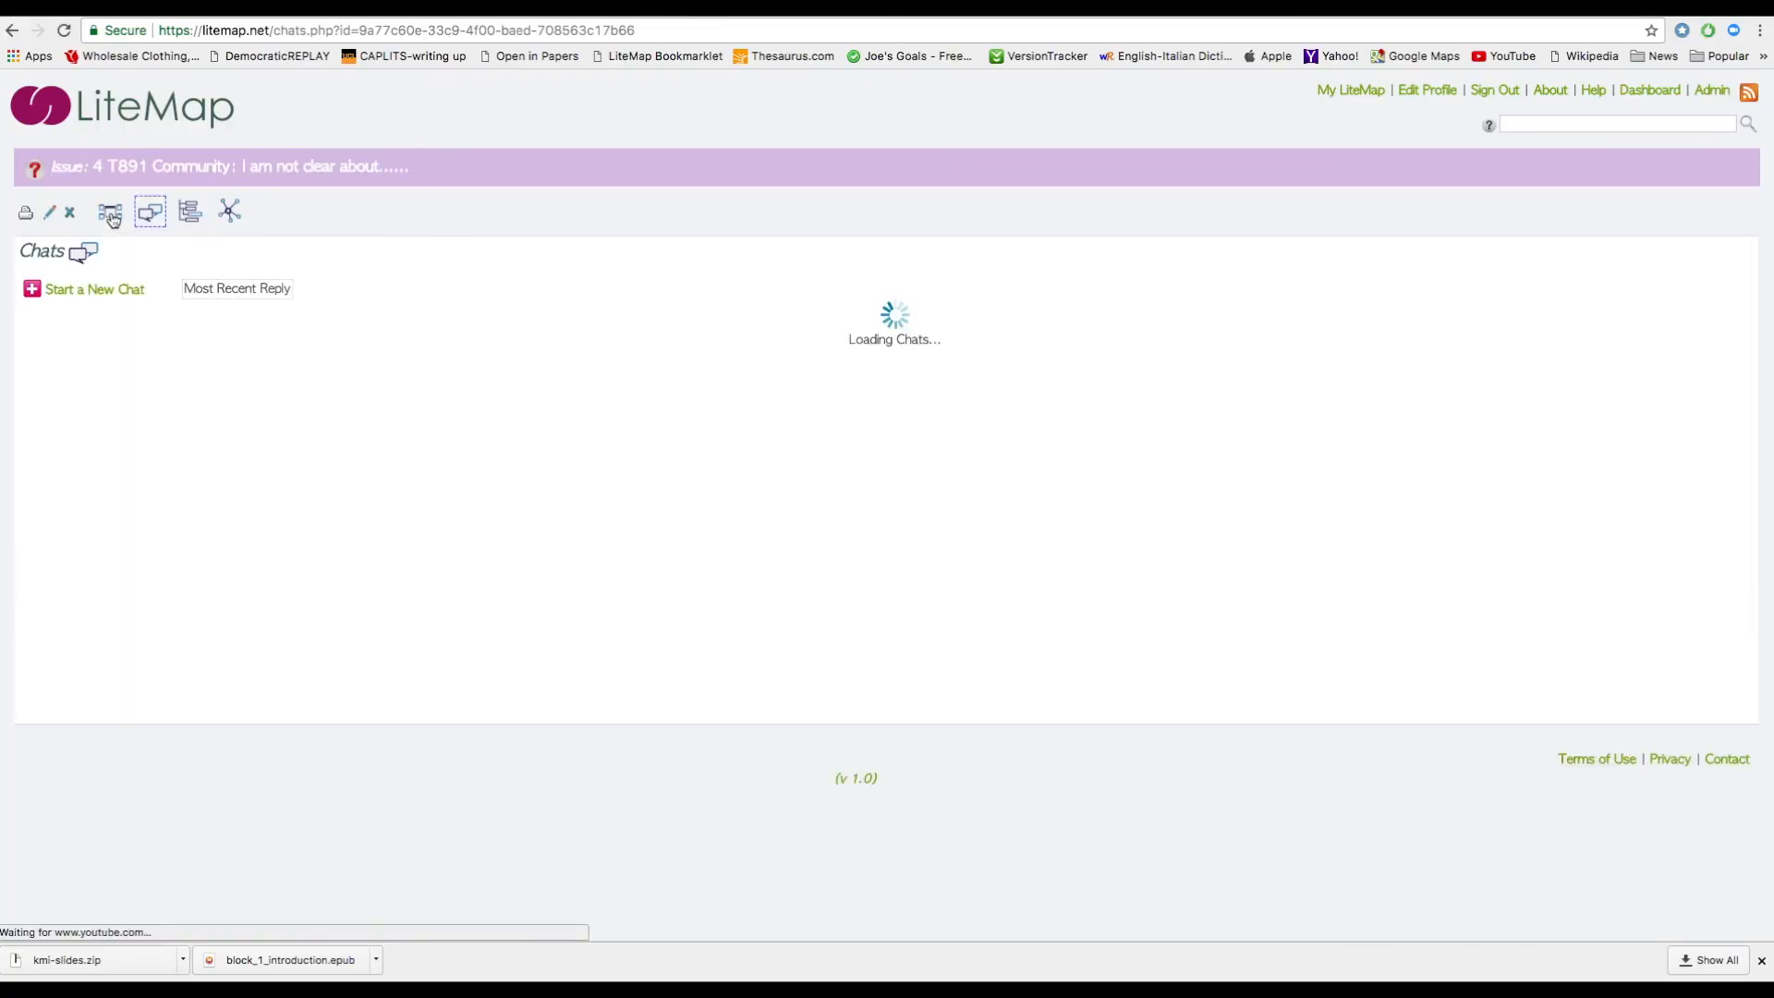
{"action": "left_click", "coordinate": [107, 290]}
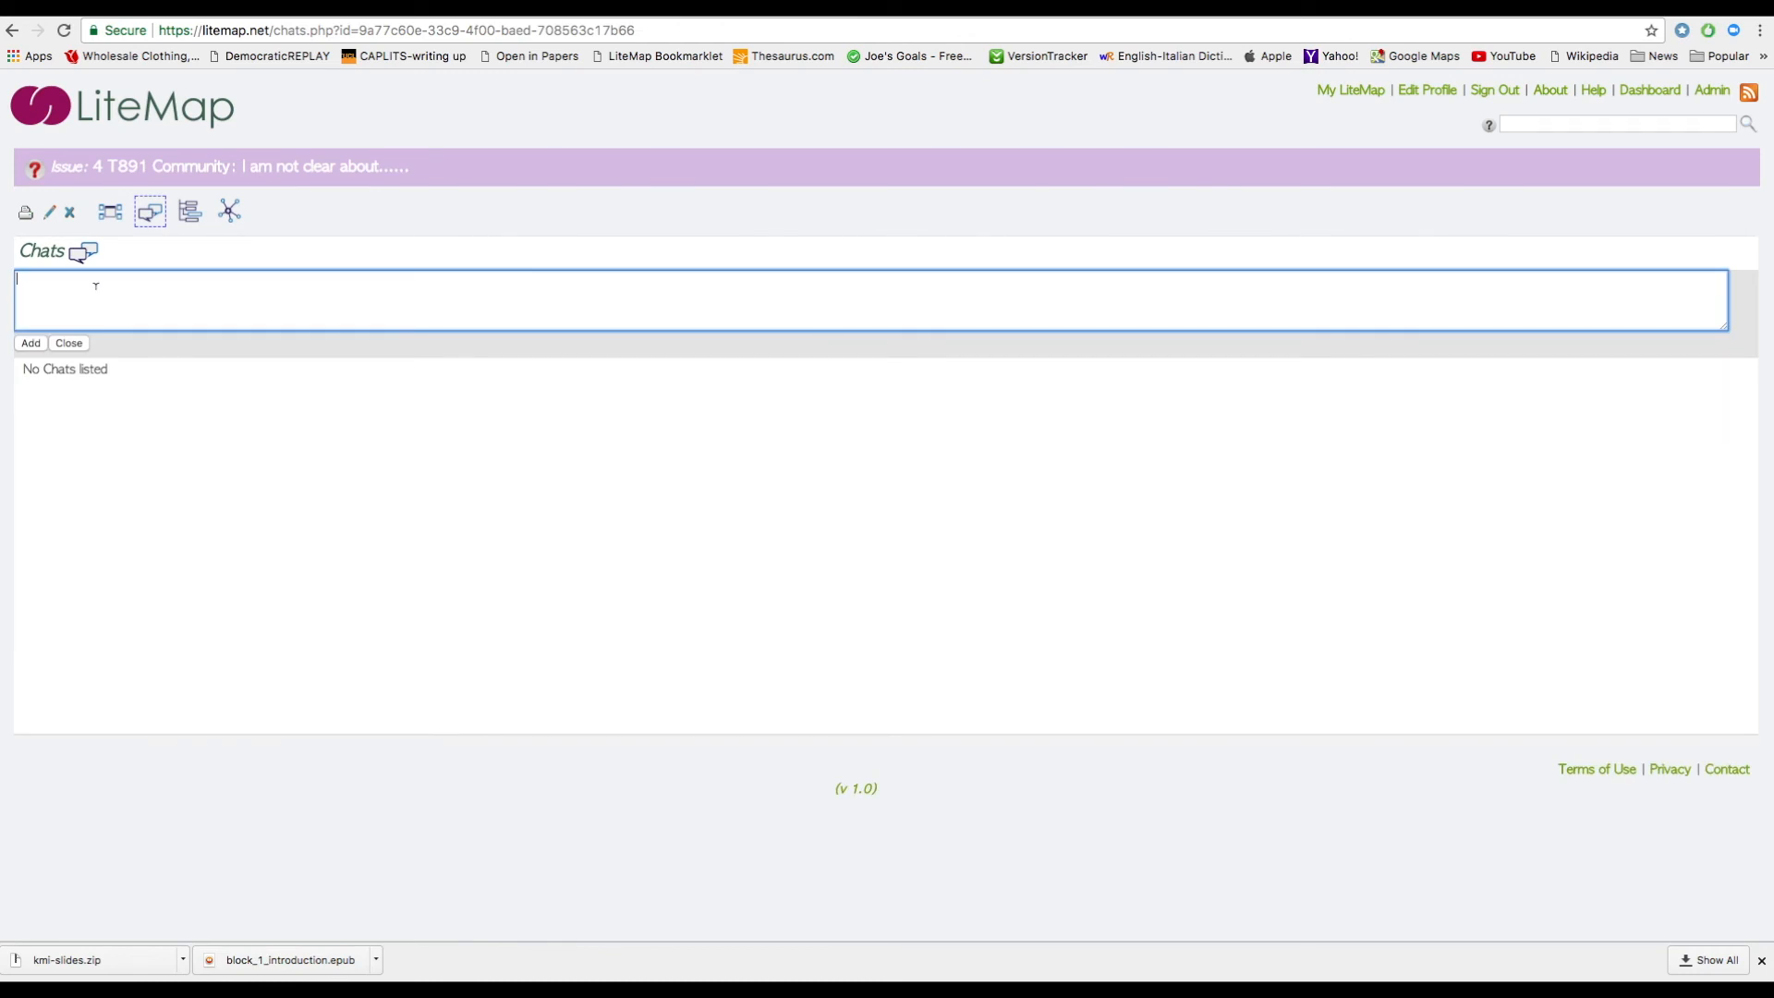
{"action": "type", "text": "The answer to your question is...."}
{"action": "left_click", "coordinate": [37, 344]}
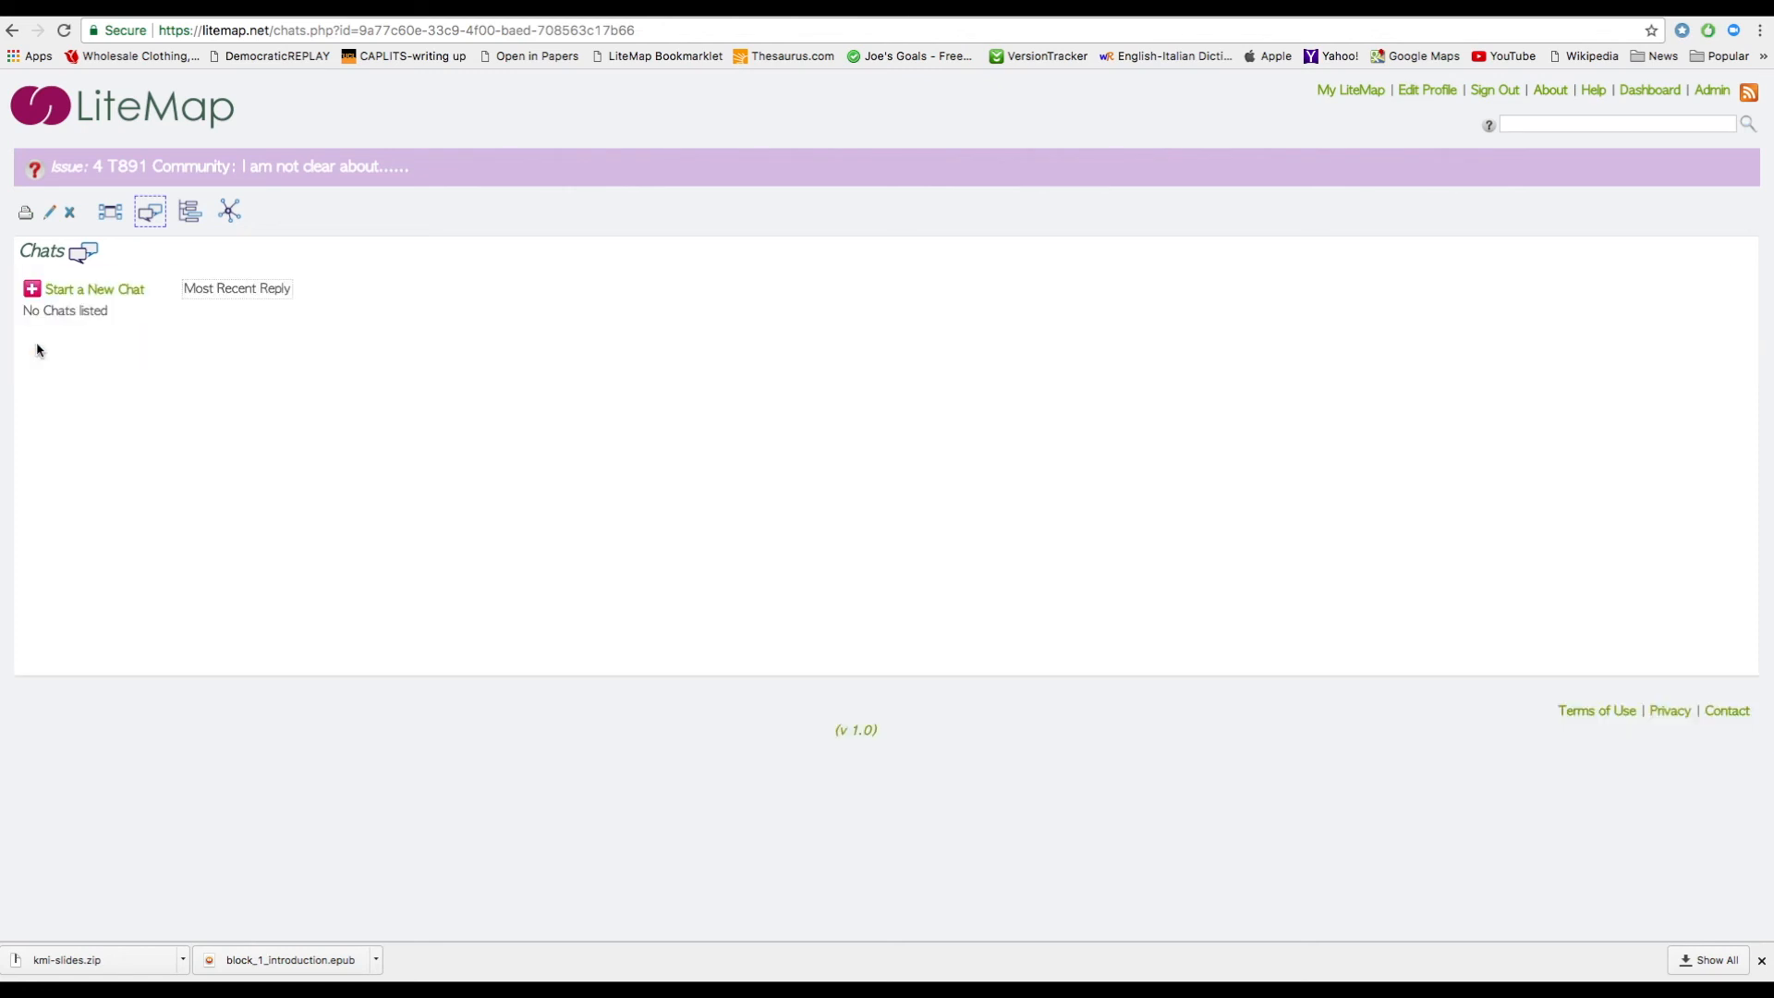
- Reply to the chat message "The answer to your question is...." with "I agree but...."
{"action": "left_click", "coordinate": [302, 324]}
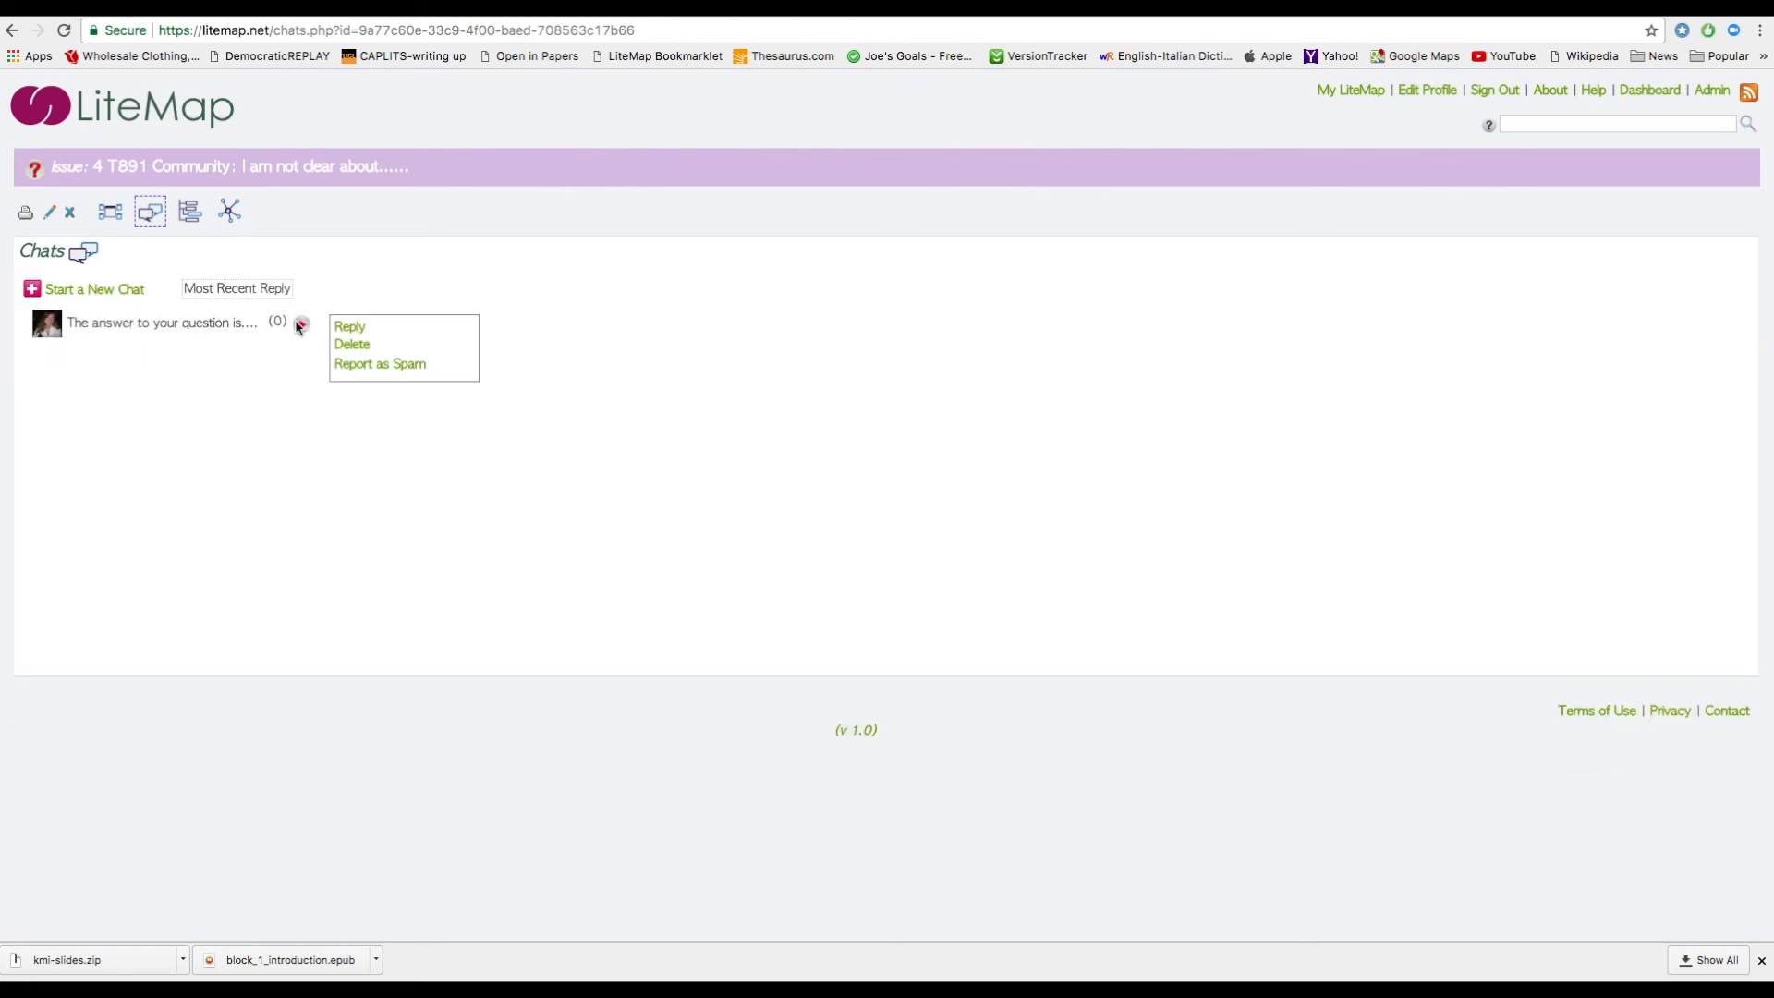
{"action": "left_click", "coordinate": [349, 330]}
{"action": "type", "text": "I agree but...."}
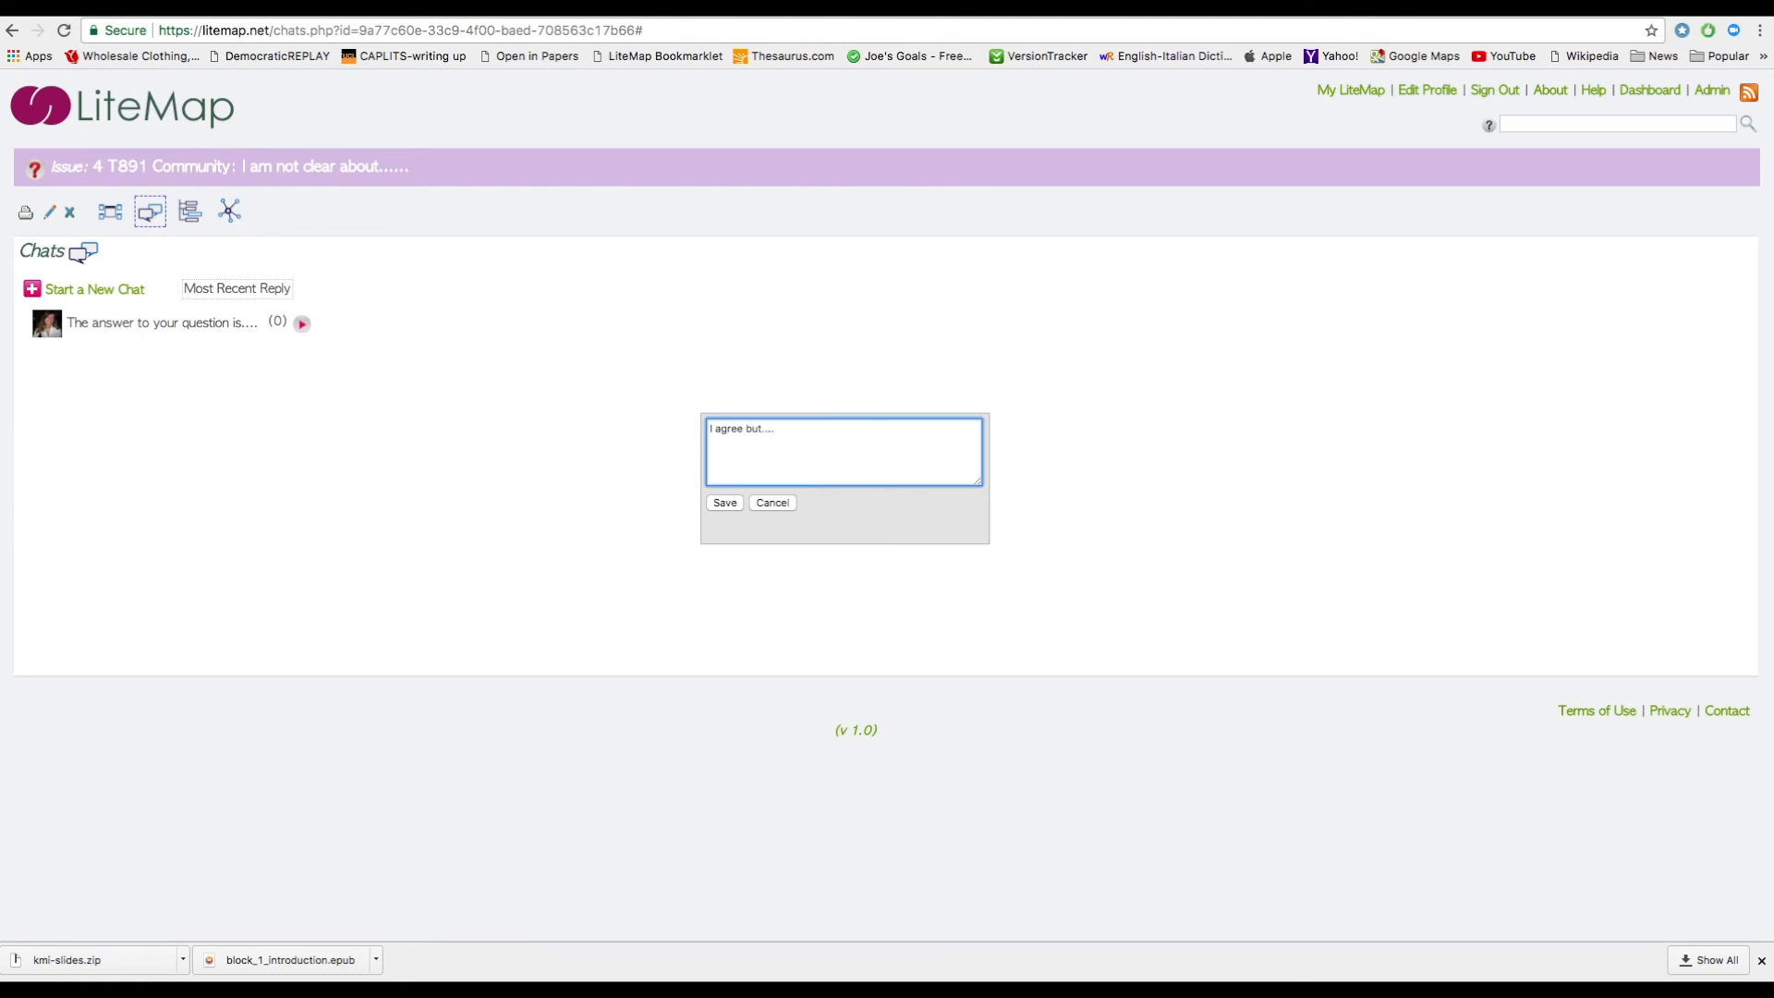
{"action": "left_click", "coordinate": [725, 503]}
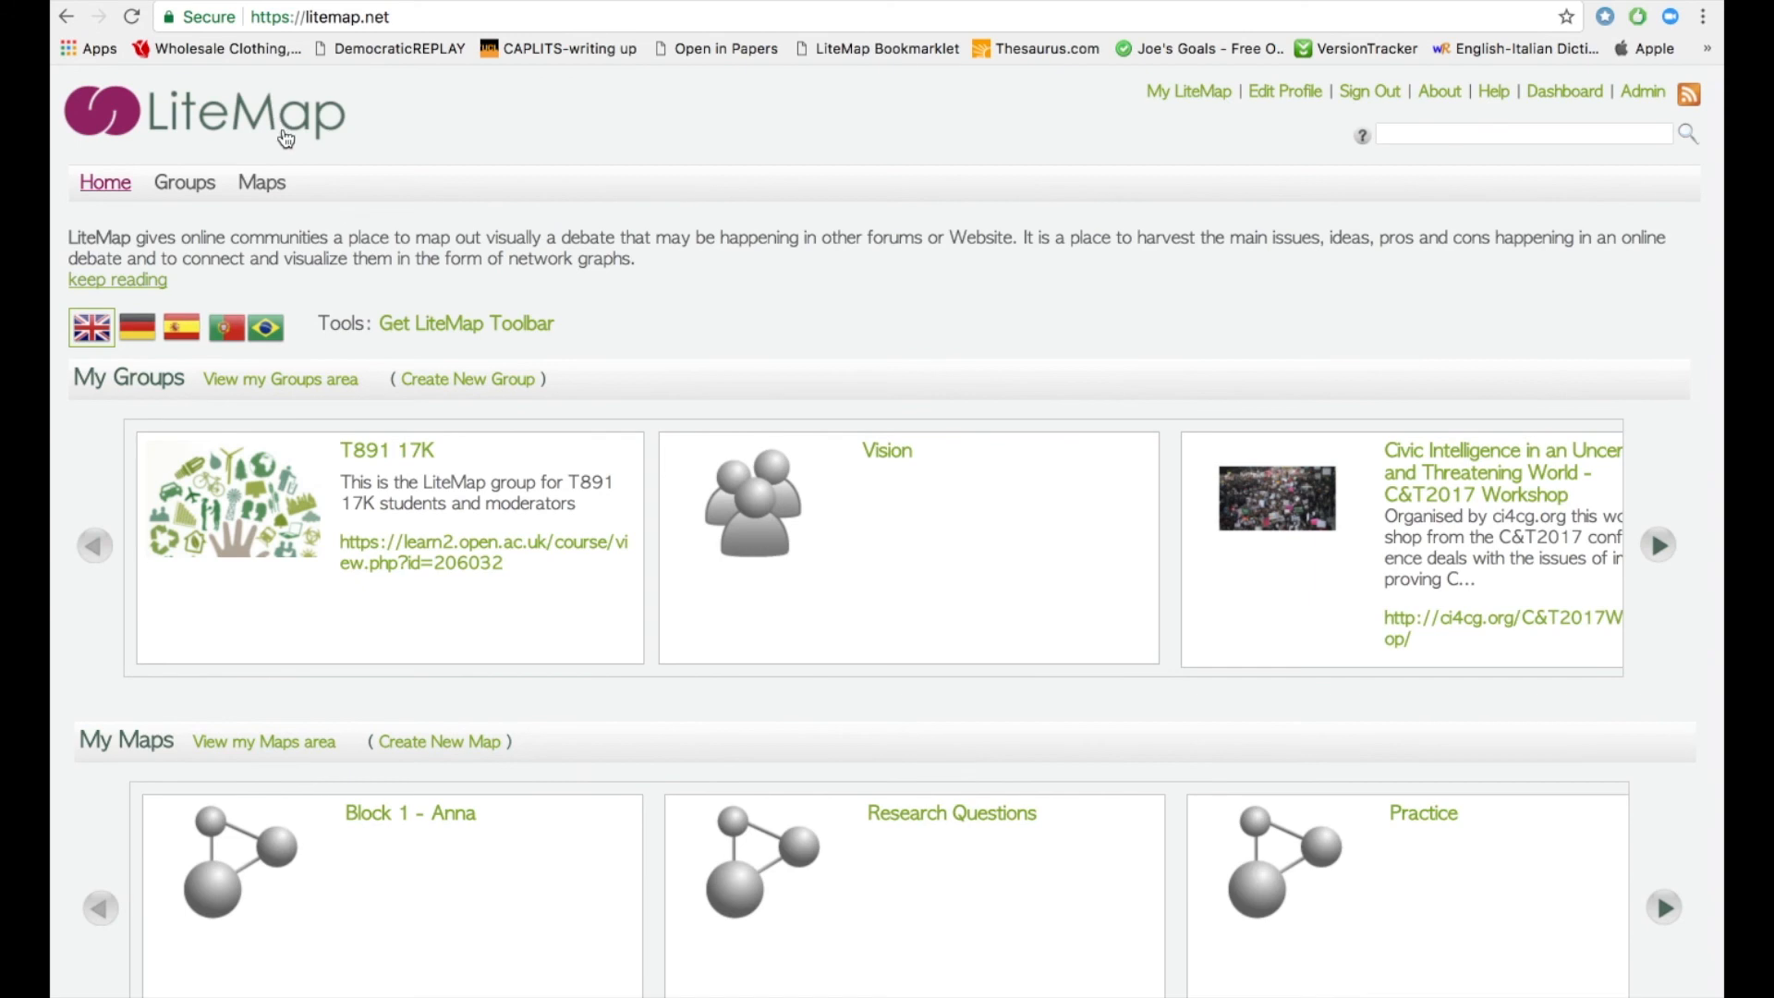
- Find the issue "4 T891 Community: I am not clear about......" among your own LiteMap issues and open it
{"action": "left_click", "coordinate": [1192, 96]}
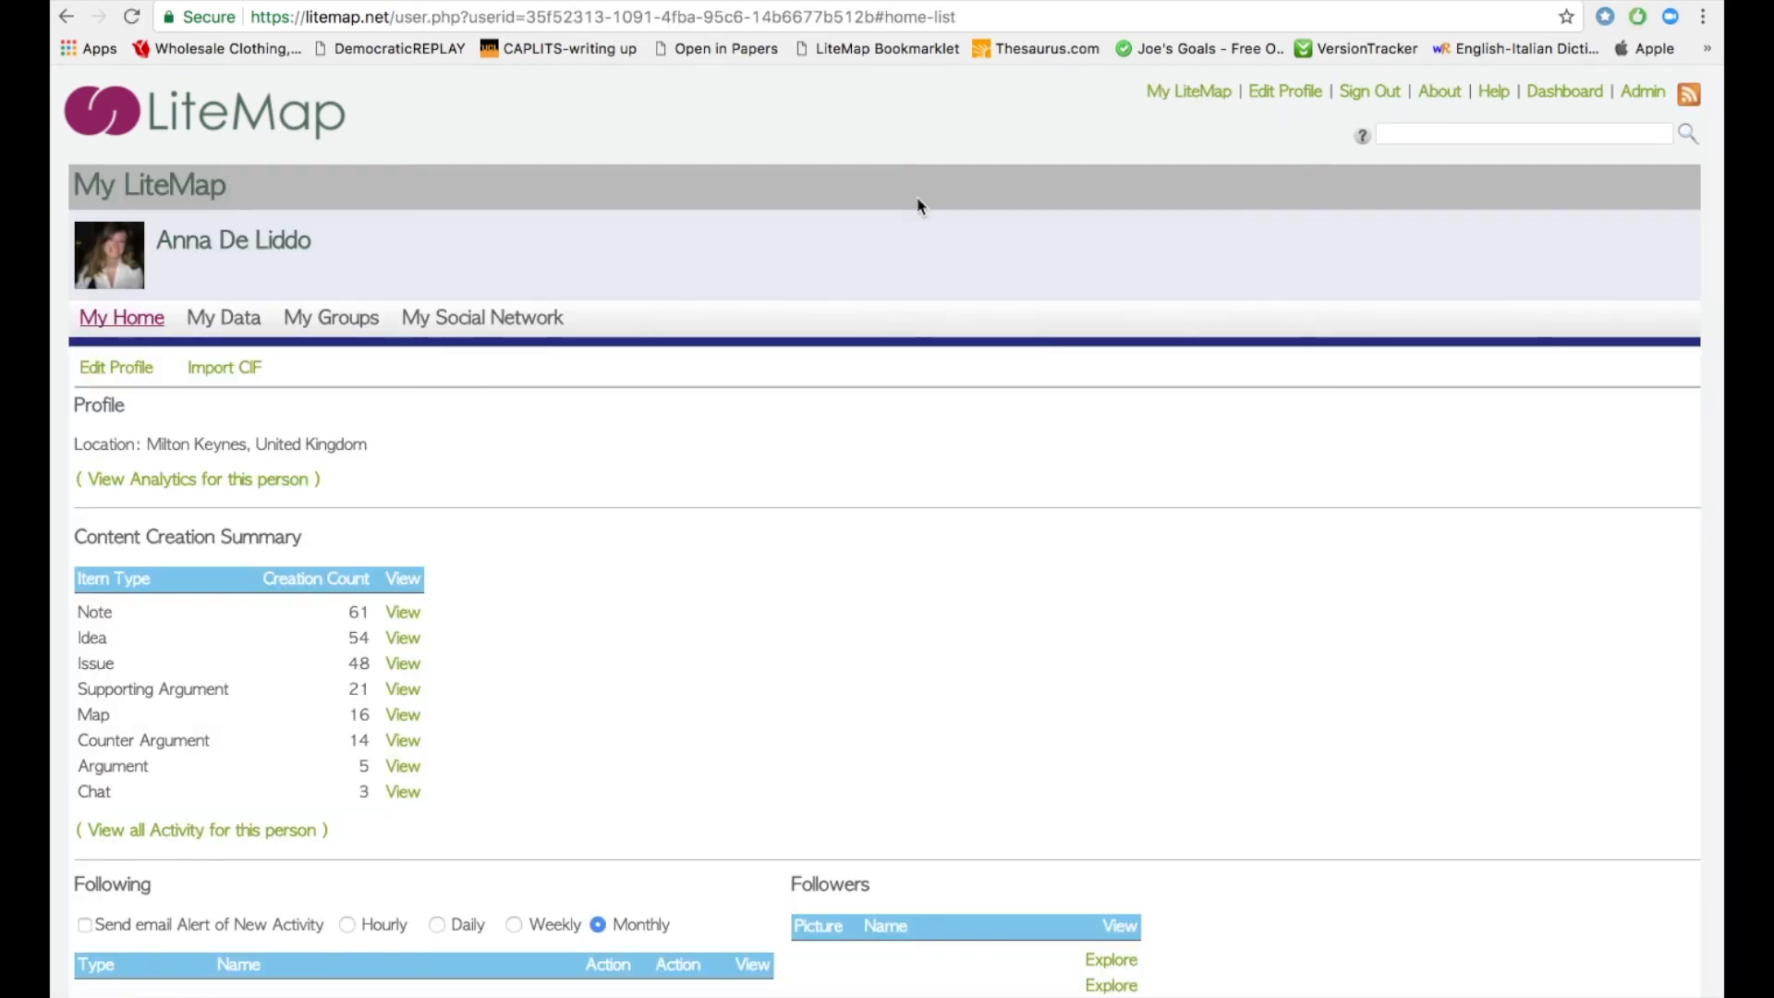
{"action": "left_click", "coordinate": [224, 318]}
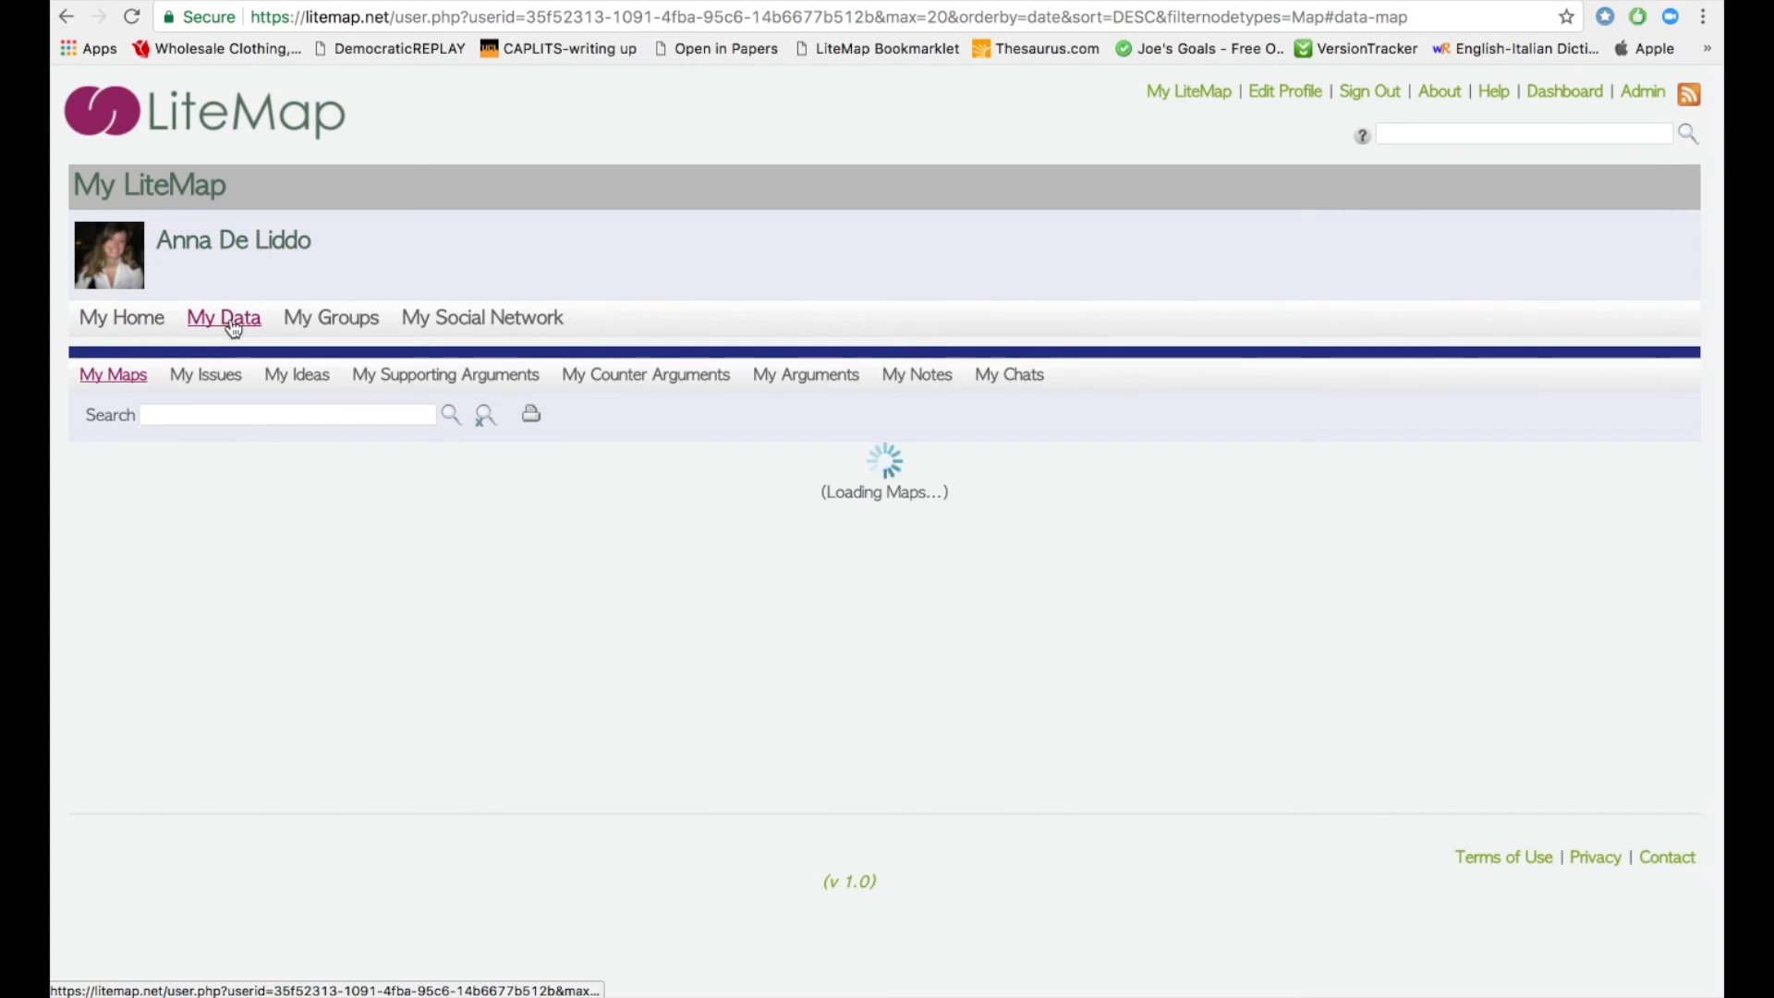
{"action": "left_click", "coordinate": [230, 383]}
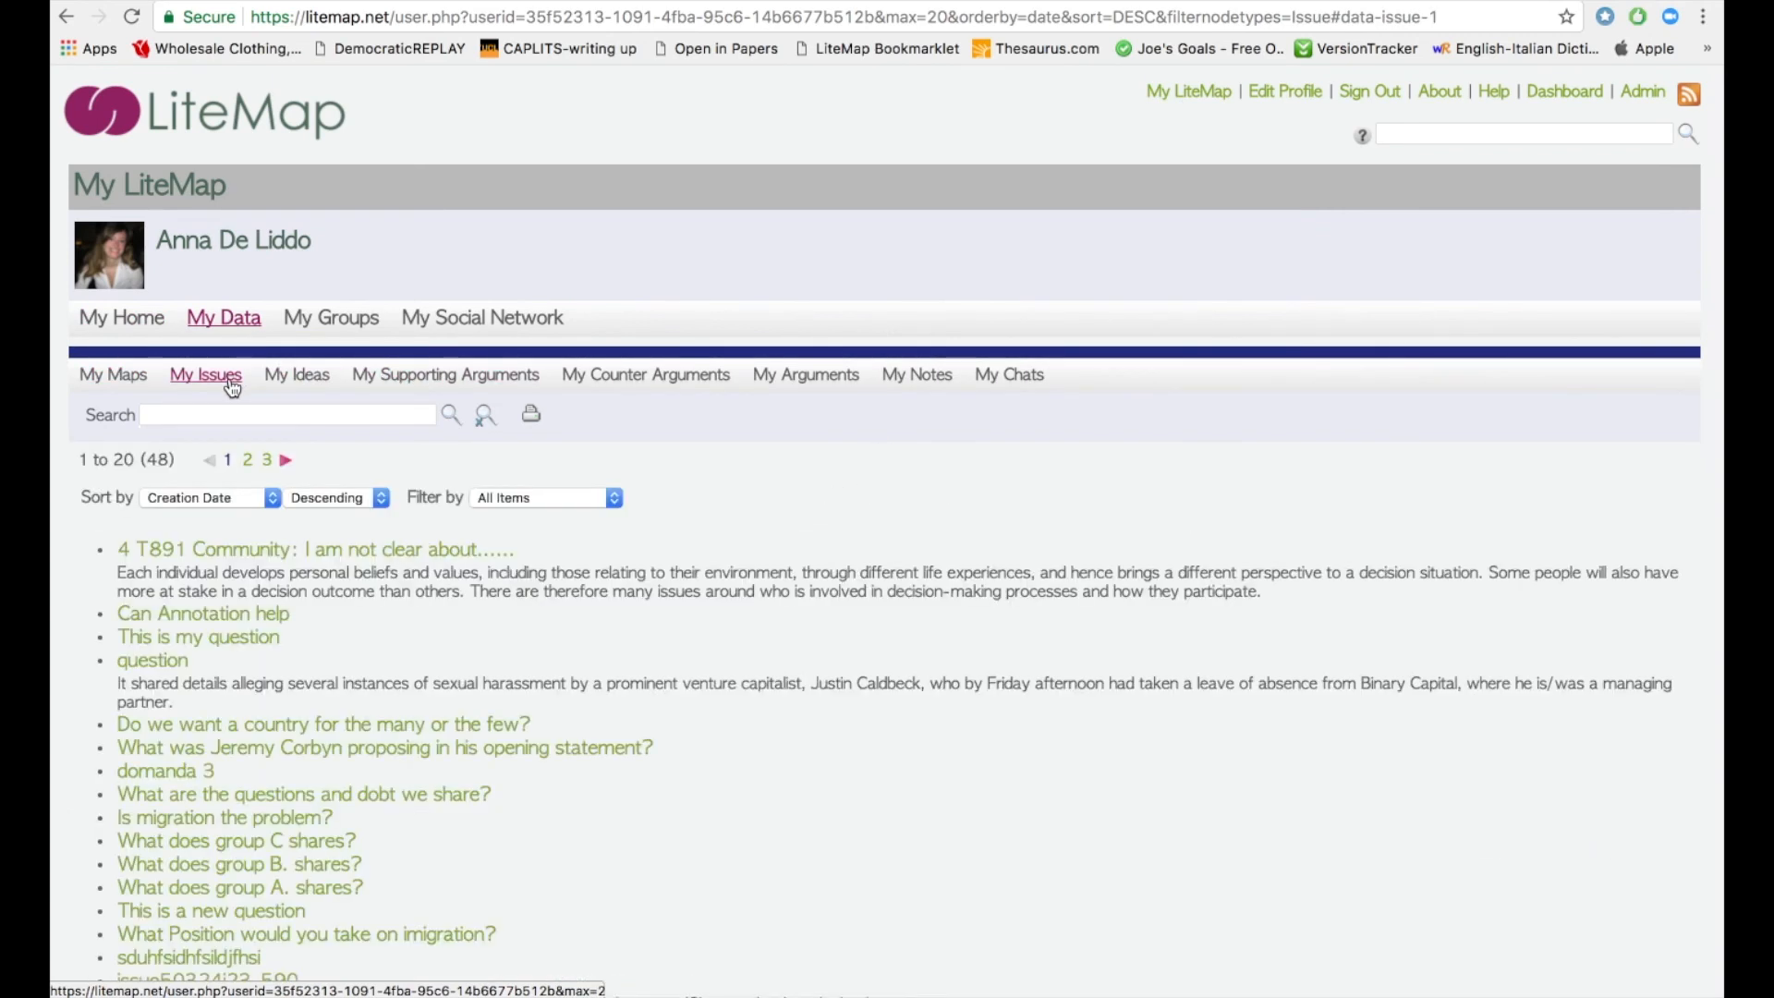
{"action": "left_click", "coordinate": [230, 558]}
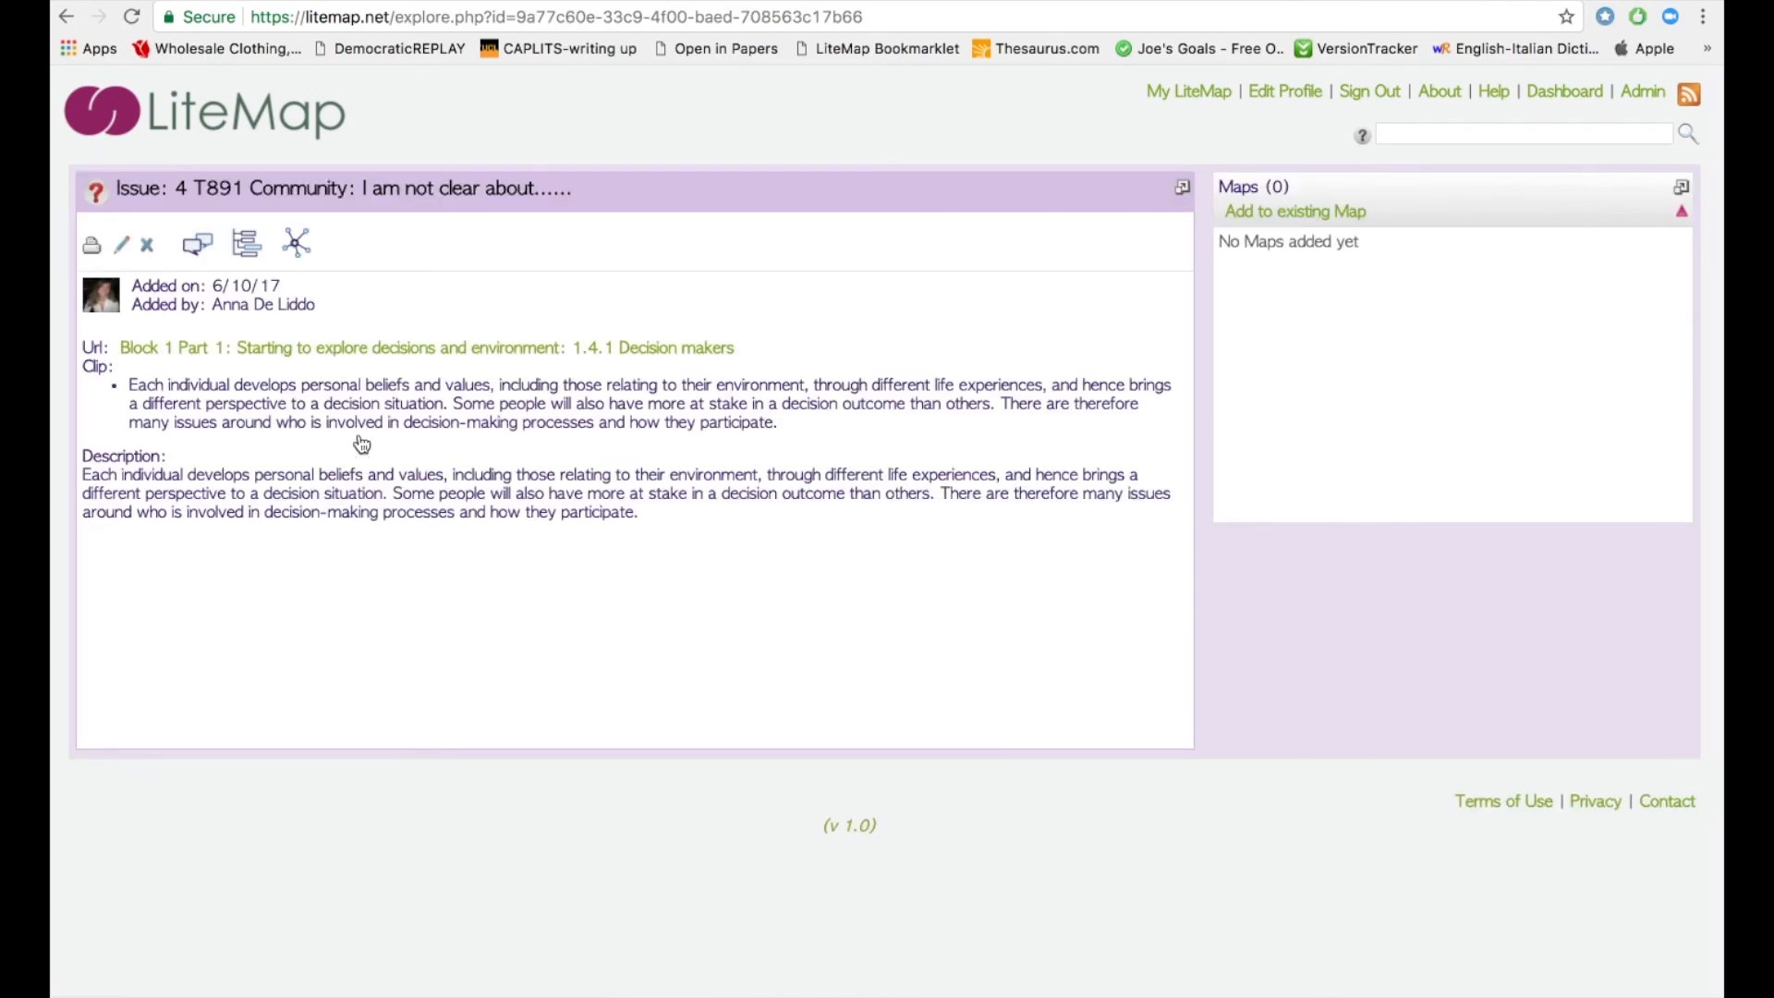
- Return to the issue's source page 1.4.1 Decision makers with LiteMap annotations loaded and highlight the annotated paragraph
{"action": "left_click", "coordinate": [449, 346]}
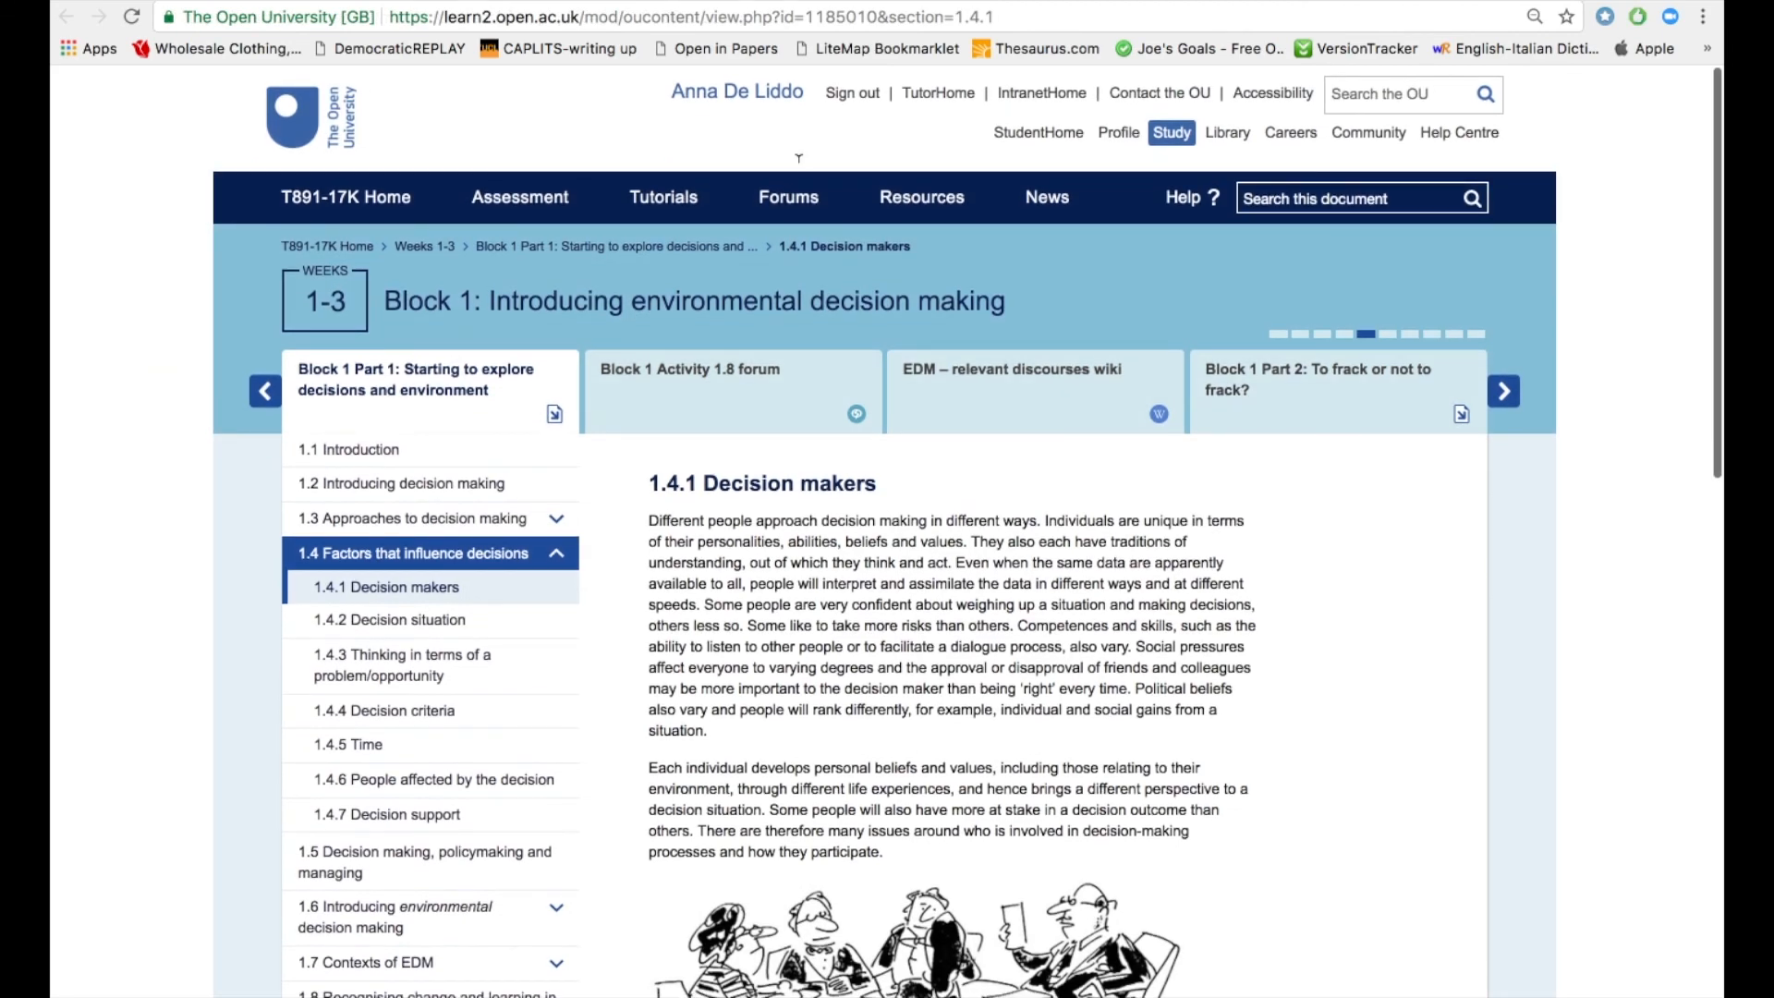
{"action": "scroll", "coordinate": [922, 441], "scroll_direction": "down", "scroll_amount": 5}
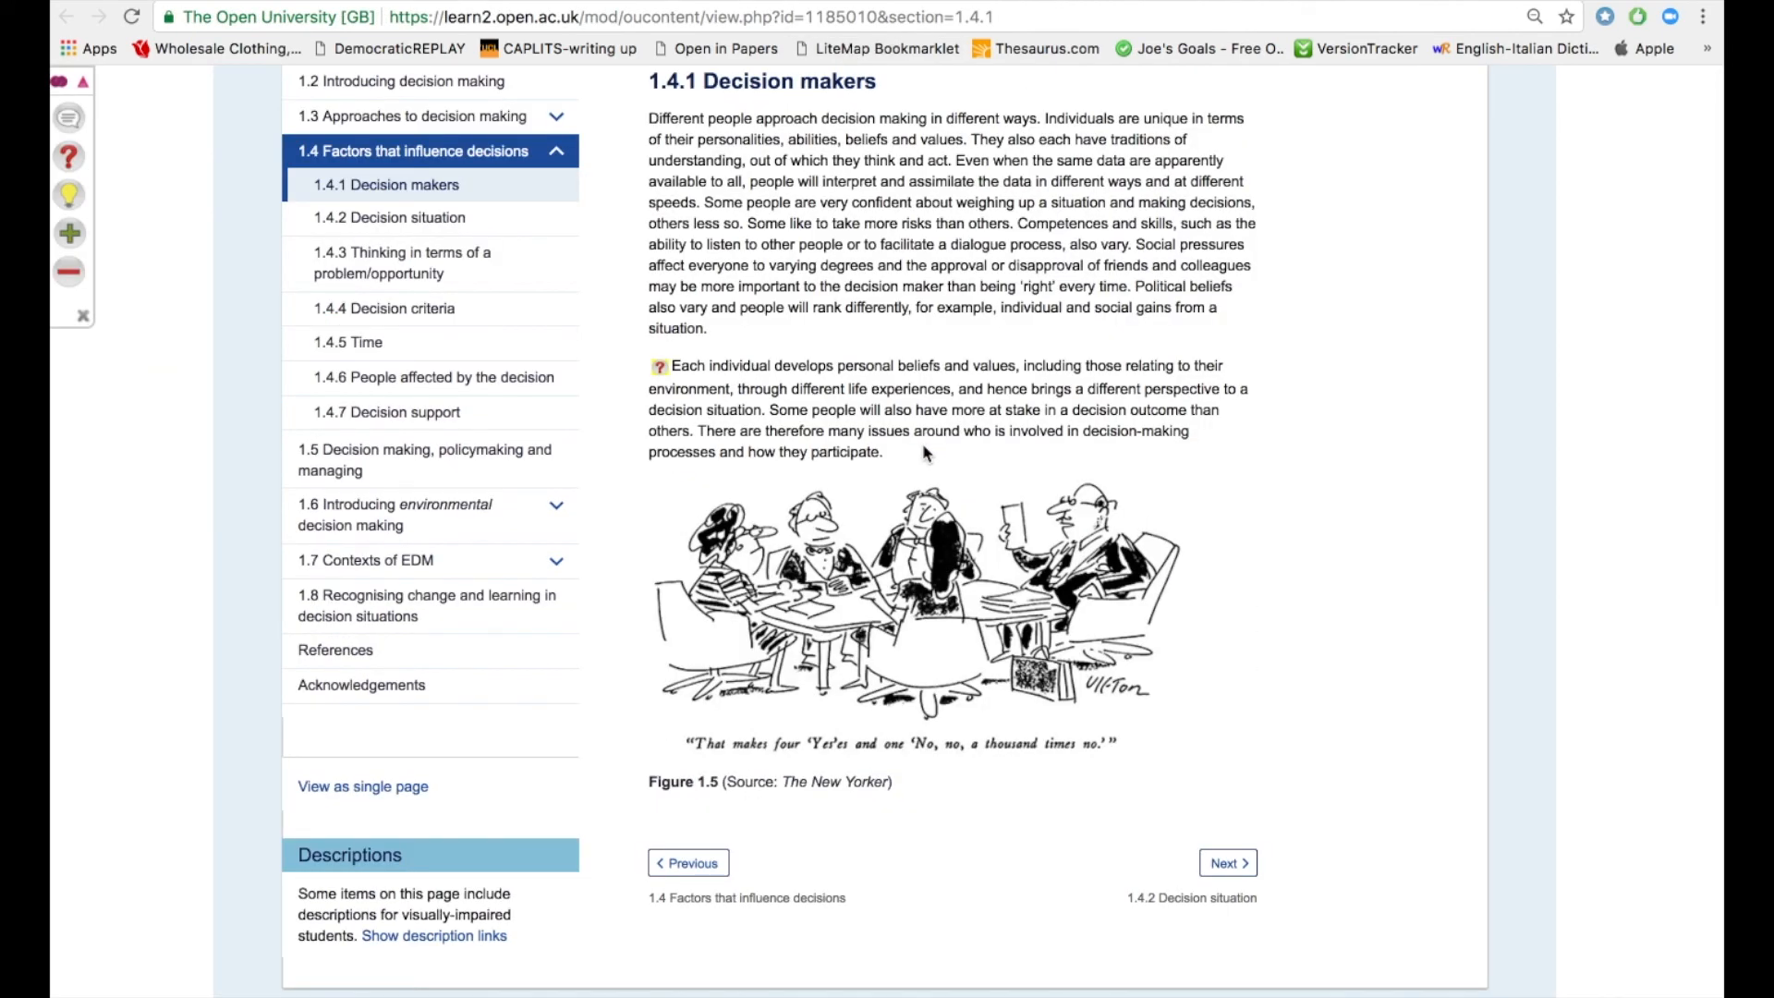
{"action": "triple_click", "coordinate": [822, 431]}
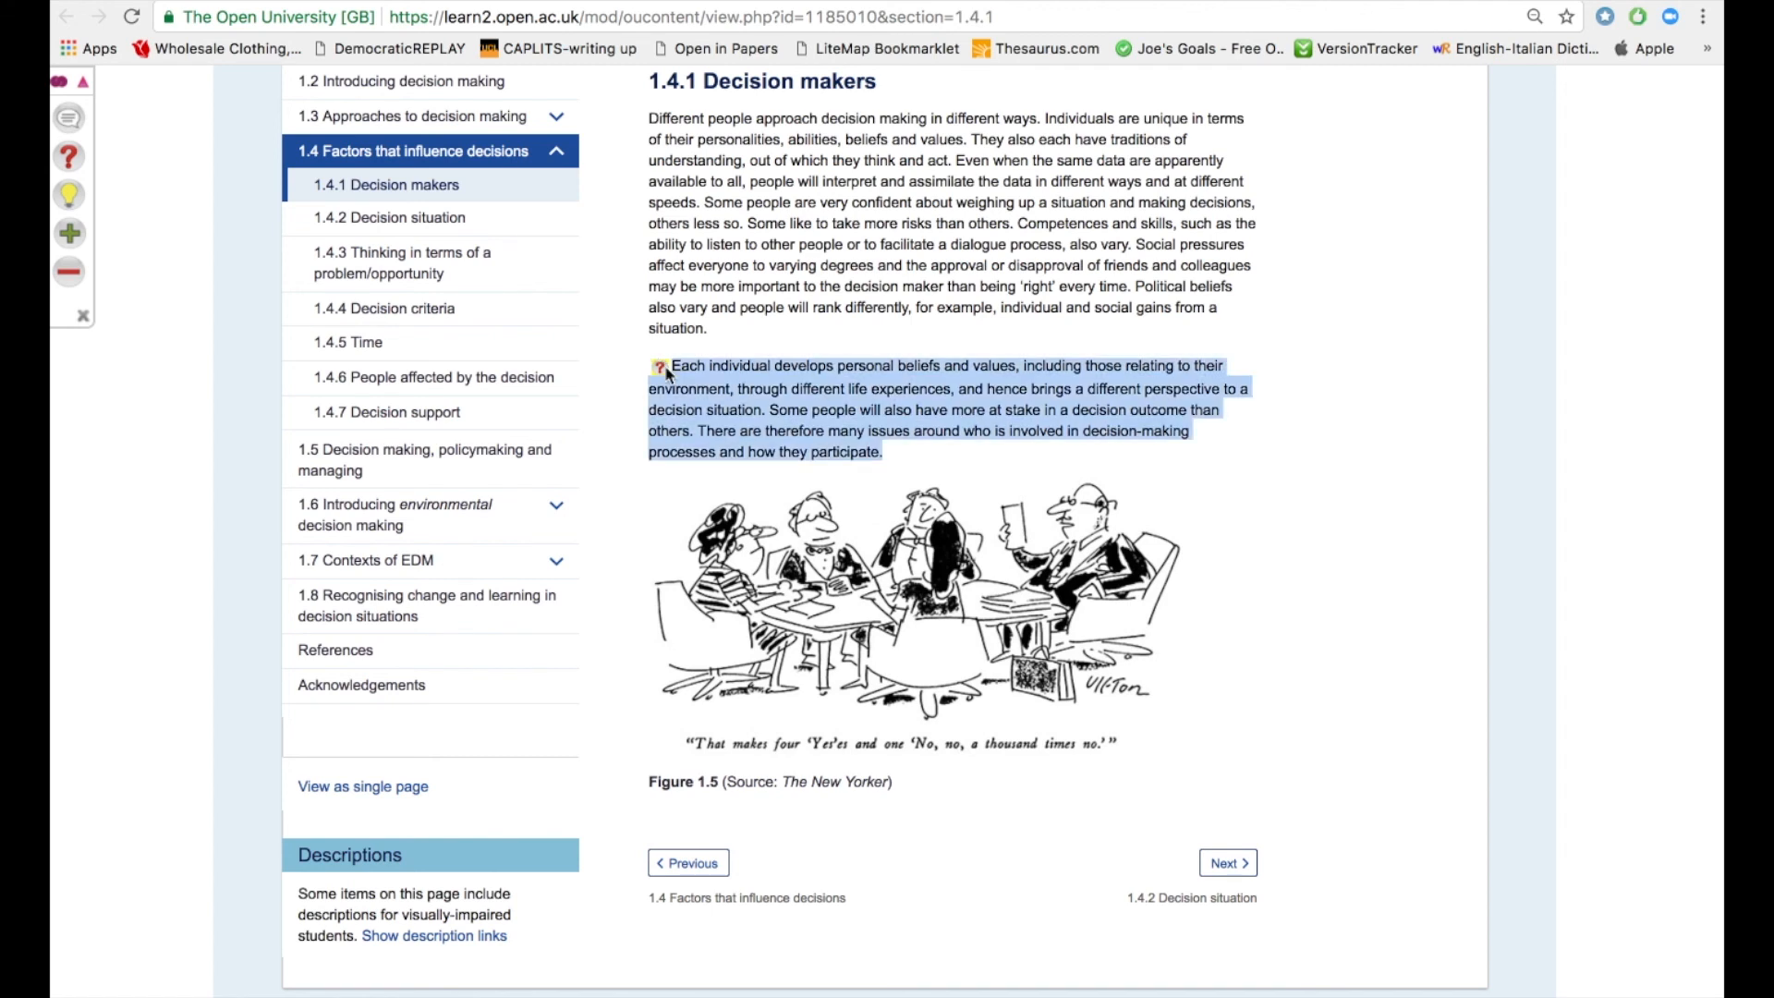